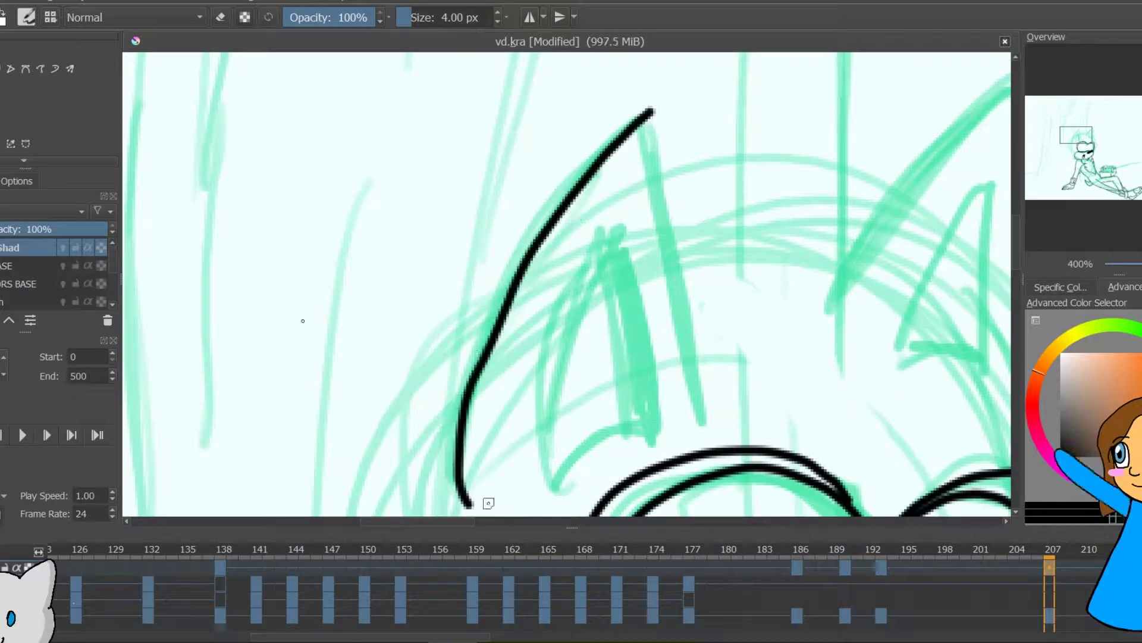
Ink the inner triangle of the left ear and the outer and inner outlines of the right ear on frame 207
{"action": "mouse_move", "coordinate": [618, 217]}
{"action": "left_mouse_down"}
{"action": "mouse_move", "coordinate": [659, 421]}
{"action": "mouse_move", "coordinate": [618, 227]}
{"action": "left_mouse_up"}
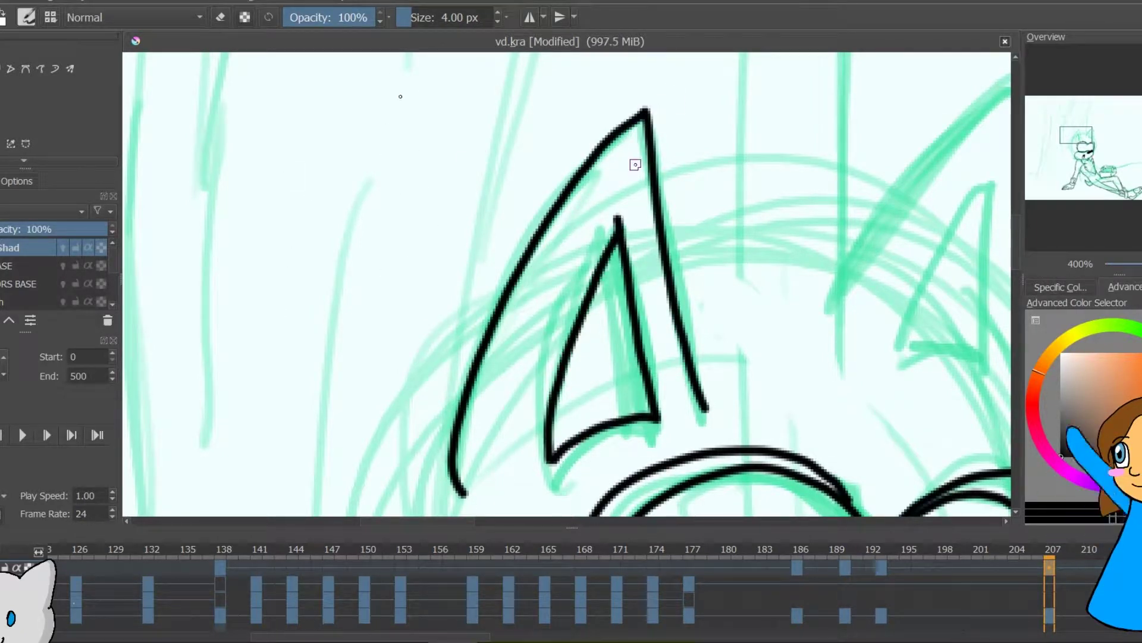
{"action": "left_click_drag", "start_coordinate": [635, 165], "coordinate": [159, 222]}
{"action": "key", "text": "ctrl+z"}
{"action": "left_click_drag", "start_coordinate": [356, 360], "coordinate": [552, 139]}
{"action": "left_click_drag", "start_coordinate": [552, 139], "coordinate": [566, 470]}
{"action": "left_click_drag", "start_coordinate": [429, 403], "coordinate": [527, 231]}
{"action": "left_click_drag", "start_coordinate": [527, 231], "coordinate": [516, 415]}
{"action": "left_click_drag", "start_coordinate": [517, 415], "coordinate": [428, 403]}
Ink the right side of the head and the small pointed cheek quill beside the muzzle, following the green sketch
{"action": "left_click_drag", "start_coordinate": [1090, 131], "coordinate": [1093, 145]}
{"action": "mouse_move", "coordinate": [493, 79]}
{"action": "left_mouse_down"}
{"action": "mouse_move", "coordinate": [480, 430]}
{"action": "mouse_move", "coordinate": [536, 121]}
{"action": "mouse_move", "coordinate": [429, 364]}
{"action": "mouse_move", "coordinate": [504, 271]}
{"action": "left_mouse_up"}
{"action": "key", "text": "e"}
{"action": "key", "text": "e"}
{"action": "left_click_drag", "start_coordinate": [558, 155], "coordinate": [634, 215]}
{"action": "mouse_move", "coordinate": [635, 216]}
{"action": "left_mouse_down"}
{"action": "mouse_move", "coordinate": [528, 427]}
{"action": "mouse_move", "coordinate": [531, 288]}
{"action": "left_mouse_up"}
{"action": "scroll", "coordinate": [689, 87], "scroll_direction": "up", "scroll_amount": 5}
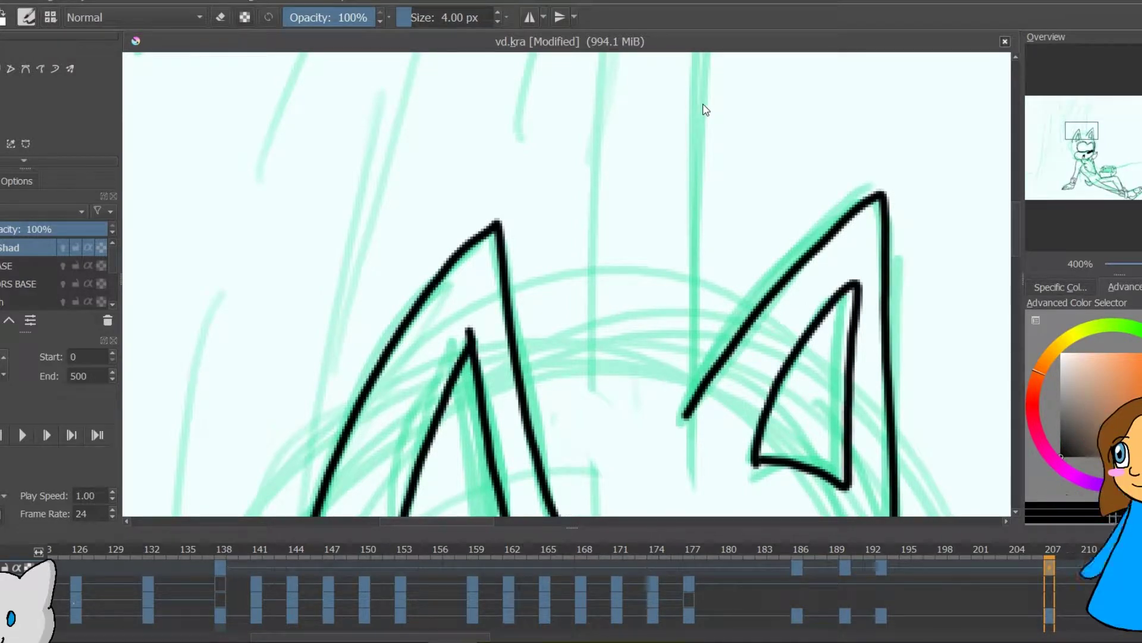
Ink the large top quill sweeping back from the right ear to a point and down behind the left ear
{"action": "scroll", "coordinate": [701, 148], "scroll_direction": "down", "scroll_amount": 2}
{"action": "key", "text": "ctrl+z"}
{"action": "mouse_move", "coordinate": [675, 262]}
{"action": "left_mouse_down"}
{"action": "mouse_move", "coordinate": [275, 203]}
{"action": "mouse_move", "coordinate": [290, 191]}
{"action": "left_mouse_up"}
{"action": "left_click_drag", "start_coordinate": [291, 190], "coordinate": [410, 411]}
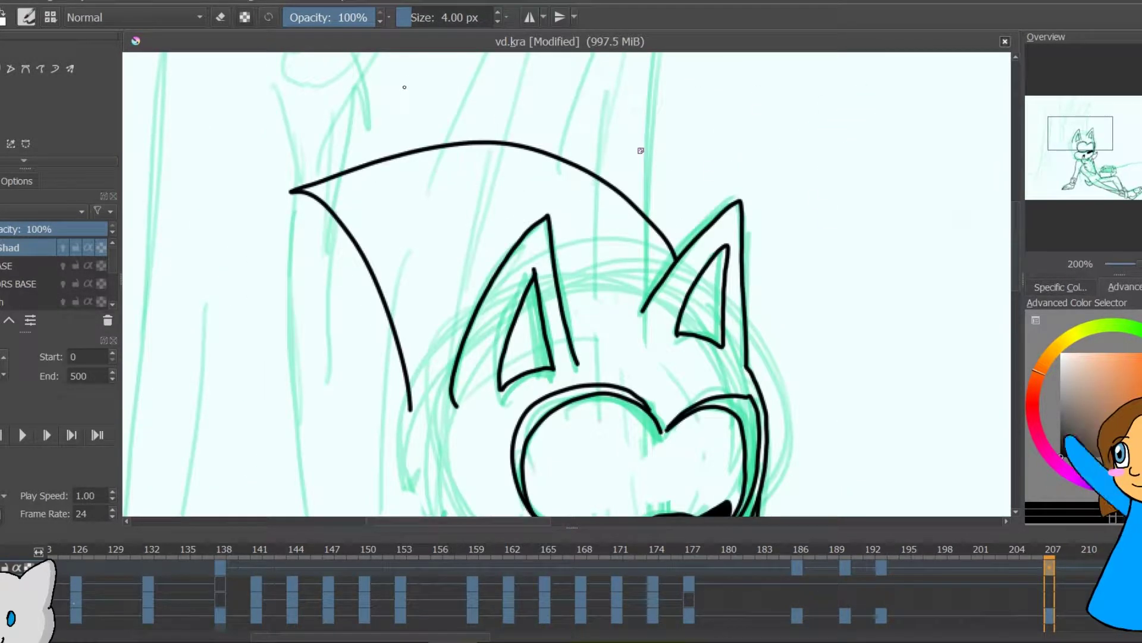
{"action": "key", "text": "ctrl+z"}
{"action": "key", "text": "ctrl+z"}
{"action": "left_click_drag", "start_coordinate": [681, 259], "coordinate": [250, 195]}
{"action": "left_click_drag", "start_coordinate": [251, 194], "coordinate": [427, 402]}
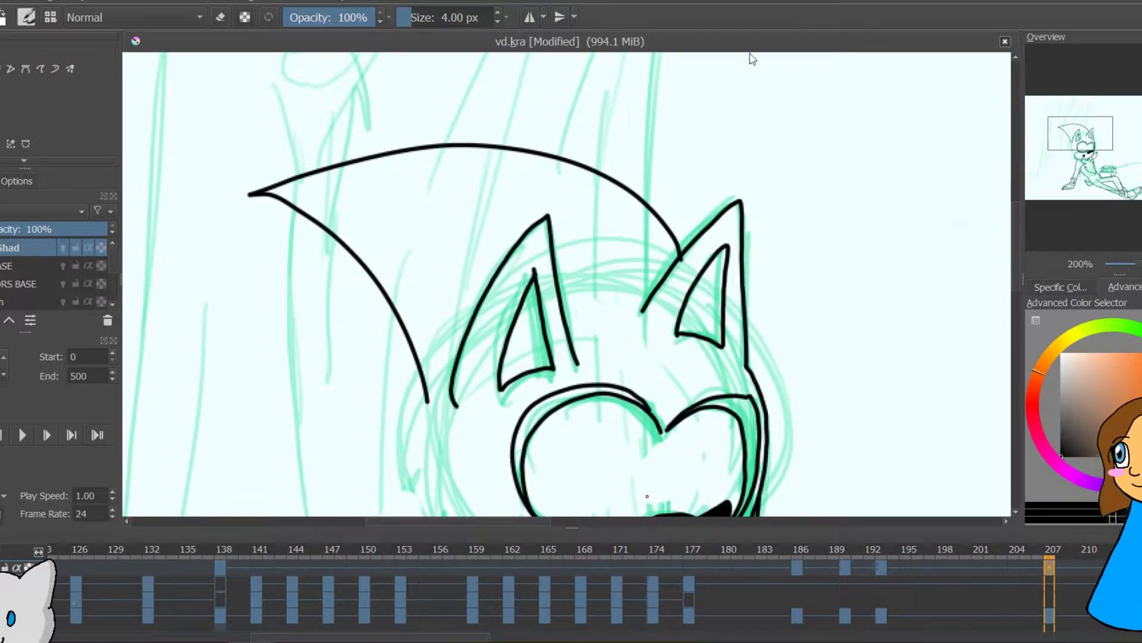
Ink the middle back quill as a pointed curve below the top quill, redrawing strokes that miss the intended shape
{"action": "left_click_drag", "start_coordinate": [647, 496], "coordinate": [630, 292]}
{"action": "left_click_drag", "start_coordinate": [411, 159], "coordinate": [230, 148]}
{"action": "key", "text": "ctrl+z"}
{"action": "left_click_drag", "start_coordinate": [417, 126], "coordinate": [333, 325]}
{"action": "key", "text": "ctrl+z"}
{"action": "mouse_move", "coordinate": [418, 129]}
{"action": "left_mouse_down"}
{"action": "mouse_move", "coordinate": [383, 163]}
{"action": "mouse_move", "coordinate": [301, 345]}
{"action": "left_mouse_up"}
Ink the lowest back quill down to the shoulder and add its curved stripe
{"action": "left_click_drag", "start_coordinate": [418, 255], "coordinate": [467, 447]}
{"action": "key", "text": "ctrl+z"}
{"action": "left_click_drag", "start_coordinate": [418, 233], "coordinate": [484, 497]}
{"action": "key", "text": "ctrl+z"}
{"action": "left_click_drag", "start_coordinate": [485, 333], "coordinate": [549, 176]}
{"action": "left_click_drag", "start_coordinate": [467, 112], "coordinate": [516, 362]}
{"action": "left_click_drag", "start_coordinate": [511, 363], "coordinate": [546, 343]}
{"action": "left_click_drag", "start_coordinate": [287, 181], "coordinate": [468, 114]}
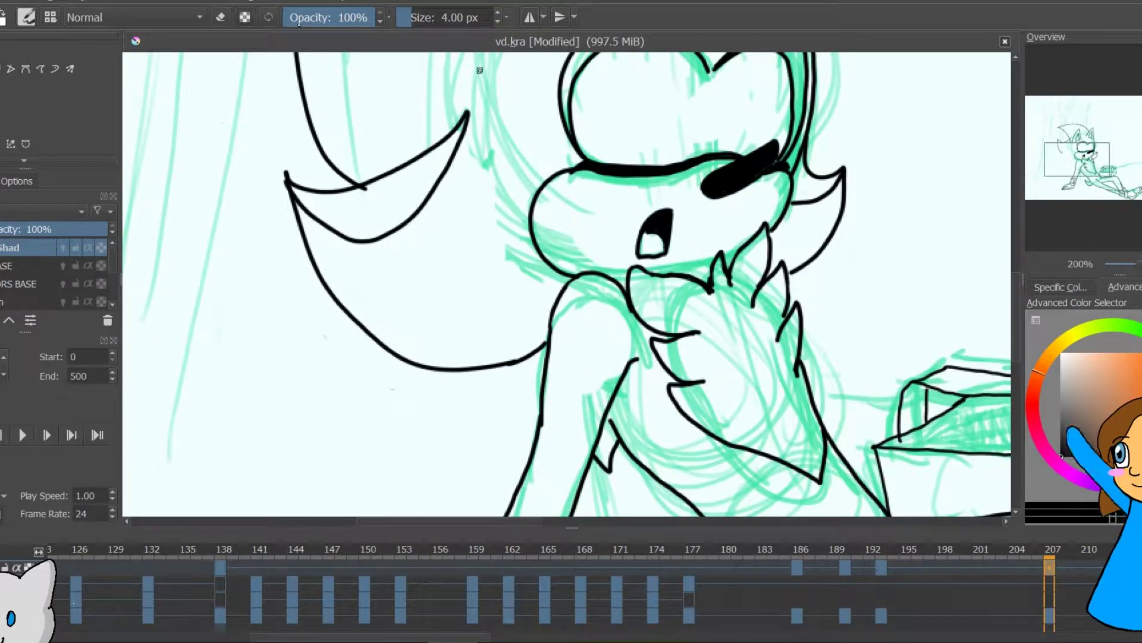
Erase the top quill's line where it overlaps the middle quill and ink the middle quill's curved stripe
{"action": "key", "text": "e"}
{"action": "left_click_drag", "start_coordinate": [265, 139], "coordinate": [320, 419]}
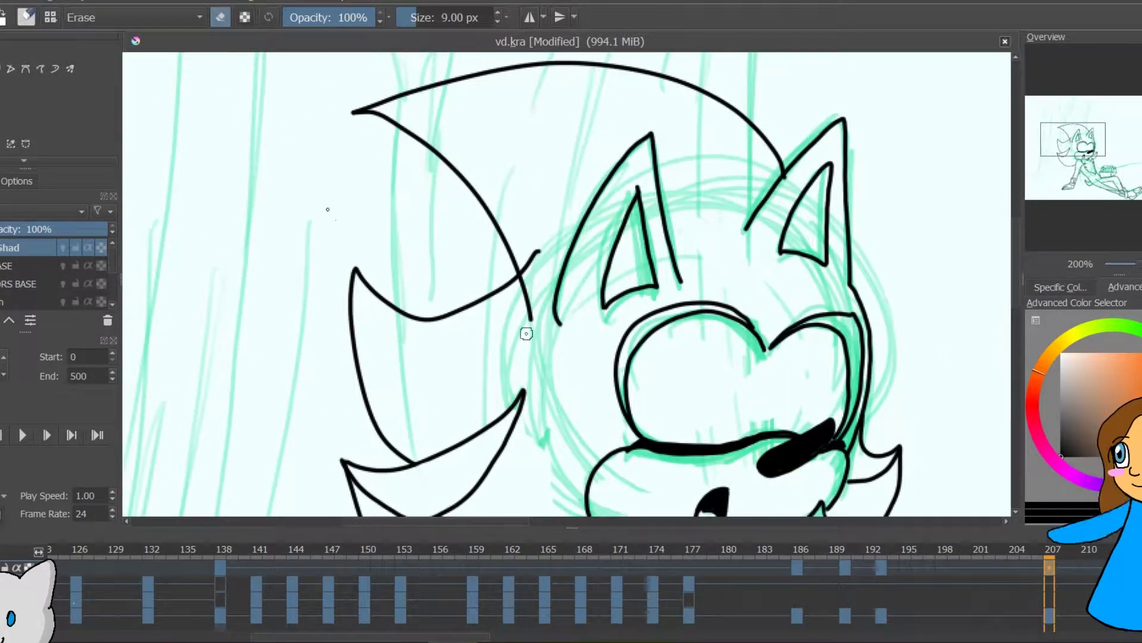
{"action": "key", "text": "e"}
{"action": "left_click_drag", "start_coordinate": [541, 250], "coordinate": [470, 332]}
{"action": "mouse_move", "coordinate": [356, 272]}
{"action": "left_mouse_down"}
{"action": "mouse_move", "coordinate": [390, 328]}
{"action": "mouse_move", "coordinate": [496, 321]}
{"action": "left_mouse_up"}
{"action": "key", "text": "e"}
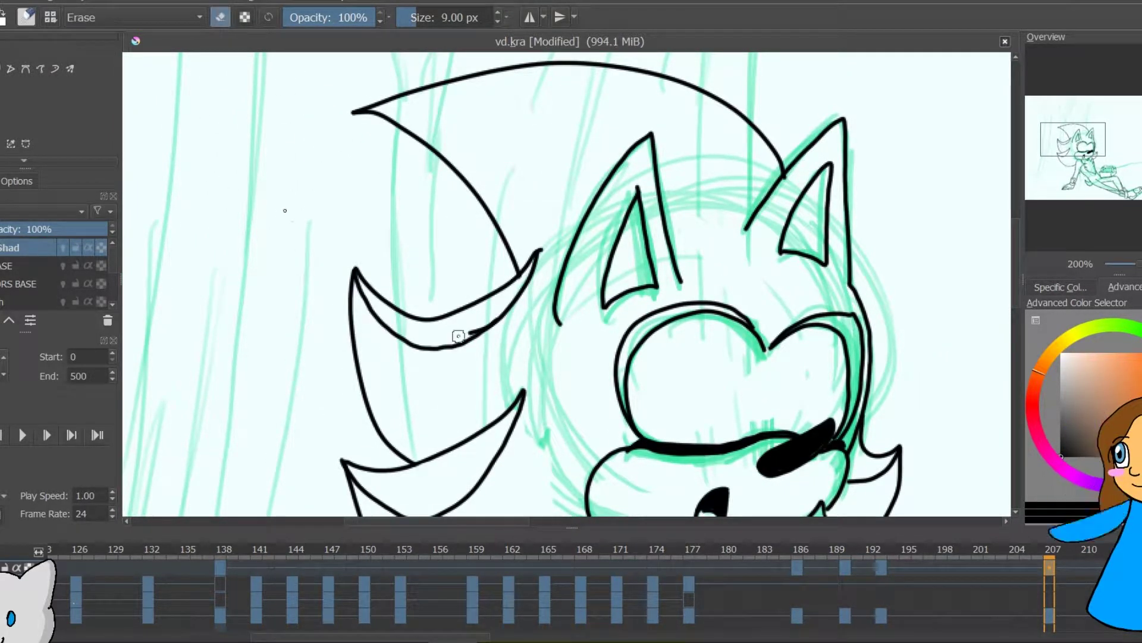
{"action": "key", "text": "e"}
Ink the stripe along the top quill and its pointed end between the ears on the forehead
{"action": "mouse_move", "coordinate": [369, 110]}
{"action": "left_mouse_down"}
{"action": "mouse_move", "coordinate": [607, 175]}
{"action": "mouse_move", "coordinate": [744, 107]}
{"action": "left_mouse_up"}
{"action": "key", "text": "ctrl+z"}
{"action": "mouse_move", "coordinate": [664, 193]}
{"action": "left_mouse_down"}
{"action": "mouse_move", "coordinate": [735, 107]}
{"action": "mouse_move", "coordinate": [744, 238]}
{"action": "mouse_move", "coordinate": [720, 101]}
{"action": "left_mouse_up"}
{"action": "key", "text": "ctrl+z"}
{"action": "left_click_drag", "start_coordinate": [598, 165], "coordinate": [608, 175]}
Trim the base of the right ear's inner edge and redraw its line
{"action": "key", "text": "e"}
{"action": "left_click_drag", "start_coordinate": [747, 228], "coordinate": [753, 225]}
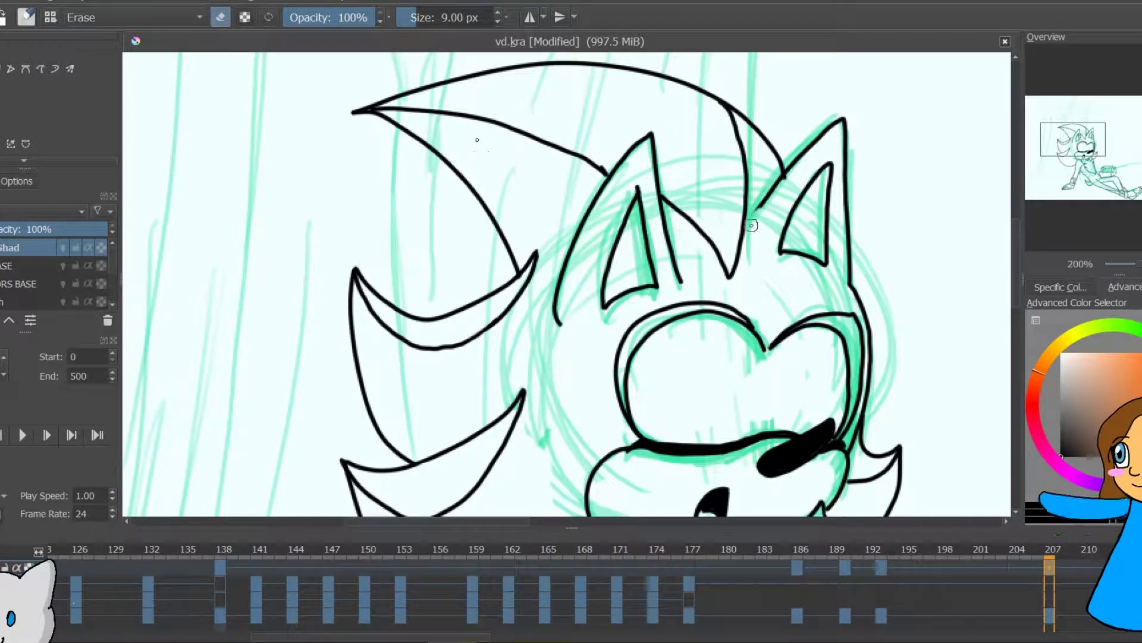
{"action": "key", "text": "e"}
{"action": "left_click_drag", "start_coordinate": [801, 159], "coordinate": [759, 226]}
{"action": "key", "text": "ctrl+plus"}
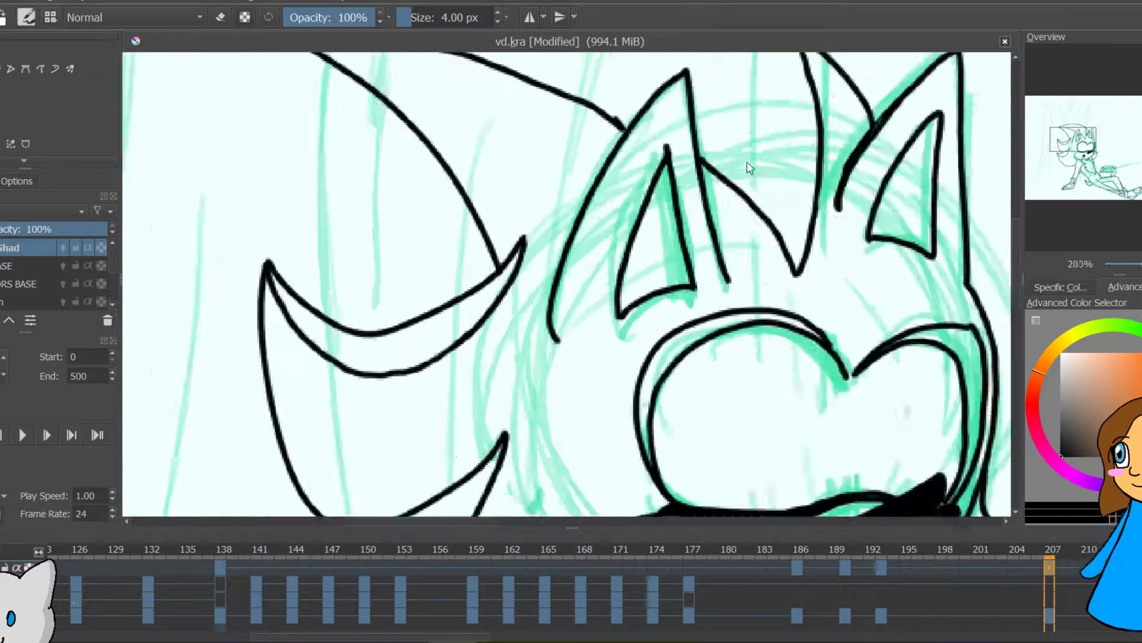
{"action": "key", "text": "ctrl+plus"}
Touch up the eye outline with the eraser and brush, thickening the left end of the closed eyelid line
{"action": "left_click_drag", "start_coordinate": [988, 266], "coordinate": [698, 81]}
{"action": "key", "text": "e"}
{"action": "mouse_move", "coordinate": [623, 154]}
{"action": "left_mouse_down"}
{"action": "mouse_move", "coordinate": [650, 163]}
{"action": "mouse_move", "coordinate": [617, 148]}
{"action": "mouse_move", "coordinate": [671, 223]}
{"action": "mouse_move", "coordinate": [608, 141]}
{"action": "mouse_move", "coordinate": [647, 165]}
{"action": "left_mouse_up"}
{"action": "key", "text": "e"}
{"action": "key", "text": "e"}
{"action": "key", "text": "e"}
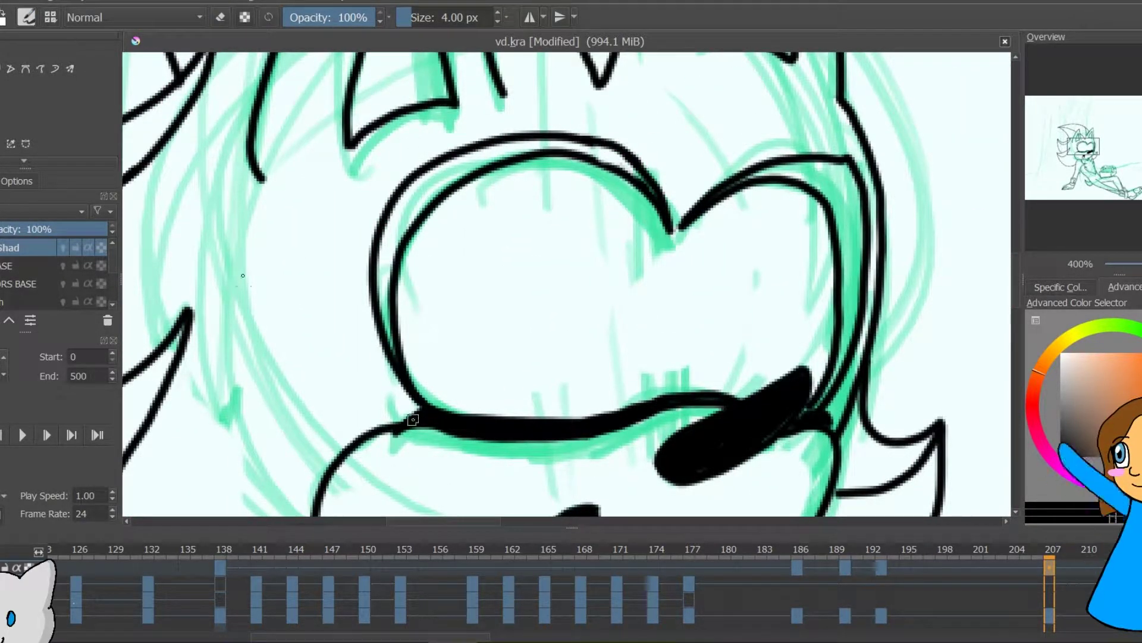
{"action": "left_click_drag", "start_coordinate": [416, 420], "coordinate": [470, 435]}
{"action": "left_click_drag", "start_coordinate": [489, 494], "coordinate": [416, 142]}
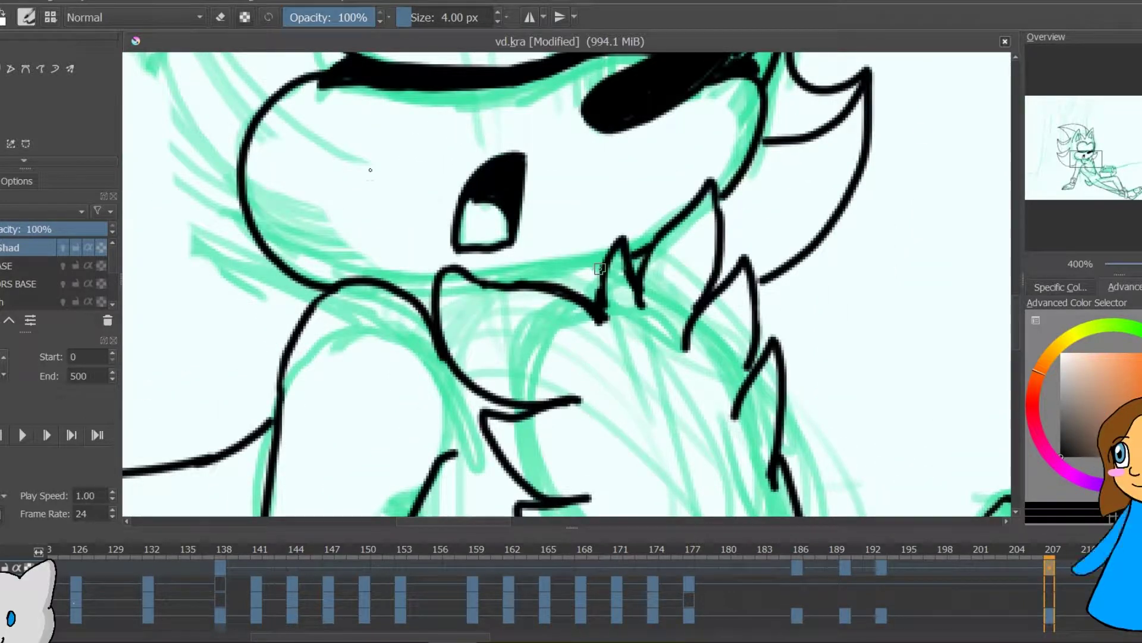
Examine the whole inked figure on frame 207
{"action": "key", "text": "minus"}
{"action": "key", "text": "minus"}
{"action": "key", "text": "minus"}
{"action": "key", "text": "minus"}
{"action": "key", "text": "minus"}
{"action": "key", "text": "minus"}
{"action": "key", "text": "plus"}
{"action": "key", "text": "3"}
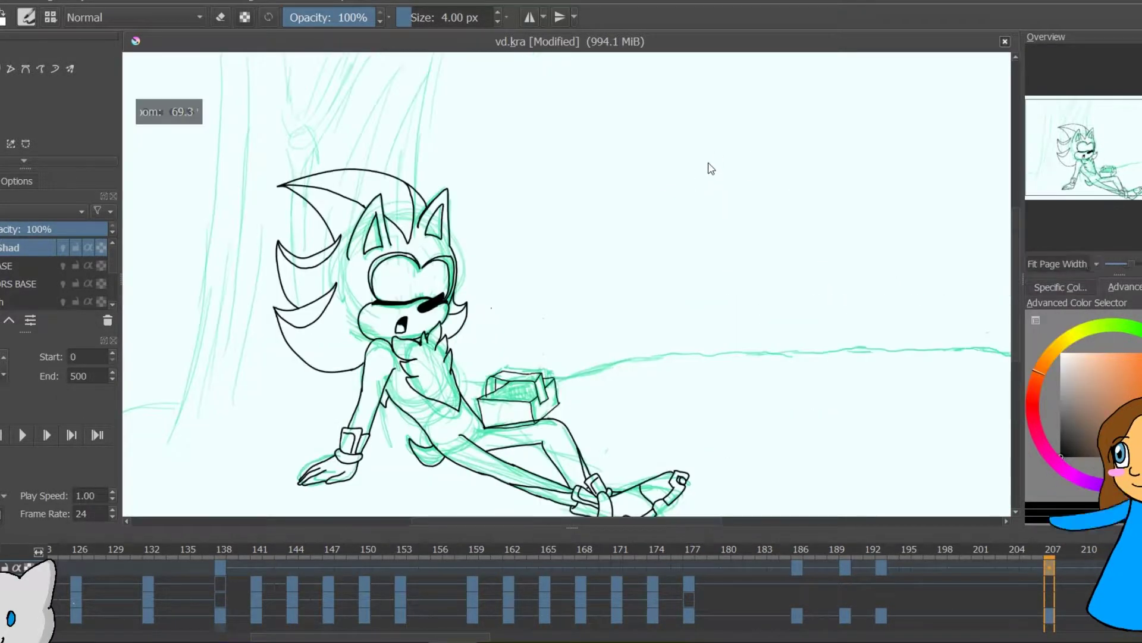
{"action": "key", "text": "2"}
Duplicate the inked drawing of frame 207 onto frame 213
{"action": "left_click_drag", "start_coordinate": [485, 637], "coordinate": [608, 637]}
{"action": "left_click", "coordinate": [532, 567]}
{"action": "left_click", "coordinate": [459, 567]}
{"action": "right_click", "coordinate": [532, 567]}
{"action": "left_click", "coordinate": [611, 532]}
Replace the open mouth on frame 213 with a short closed smile and duplicate the drawing onto frame 218
{"action": "scroll", "coordinate": [749, 168], "scroll_direction": "up", "scroll_amount": 5}
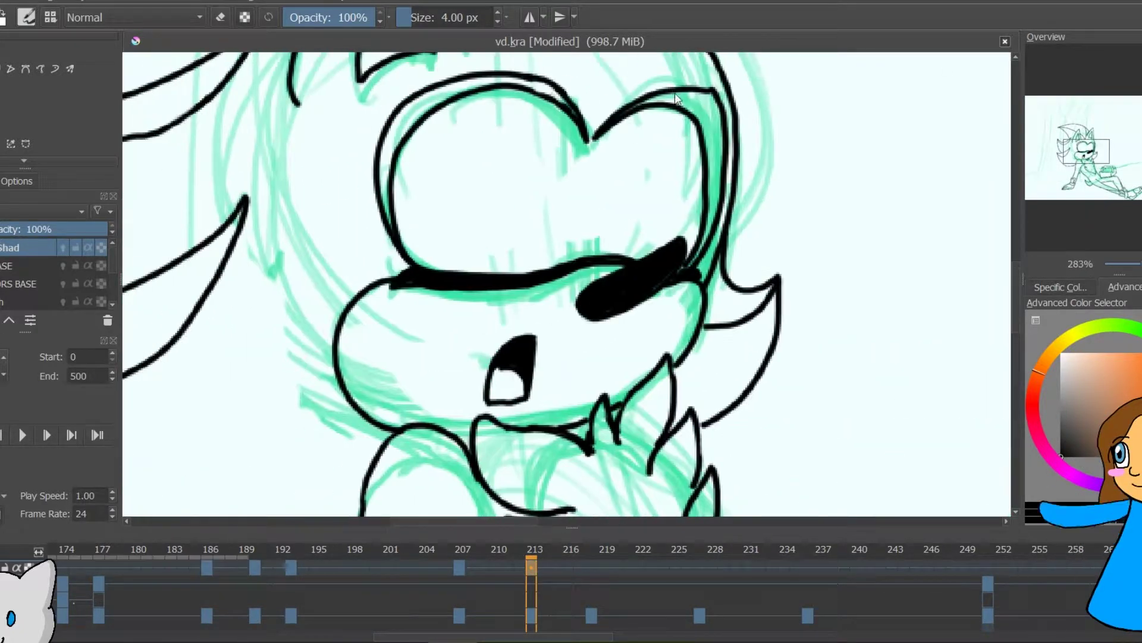
{"action": "left_click_drag", "start_coordinate": [468, 351], "coordinate": [543, 360]}
{"action": "key", "text": "ctrl+z"}
{"action": "right_click", "coordinate": [591, 568]}
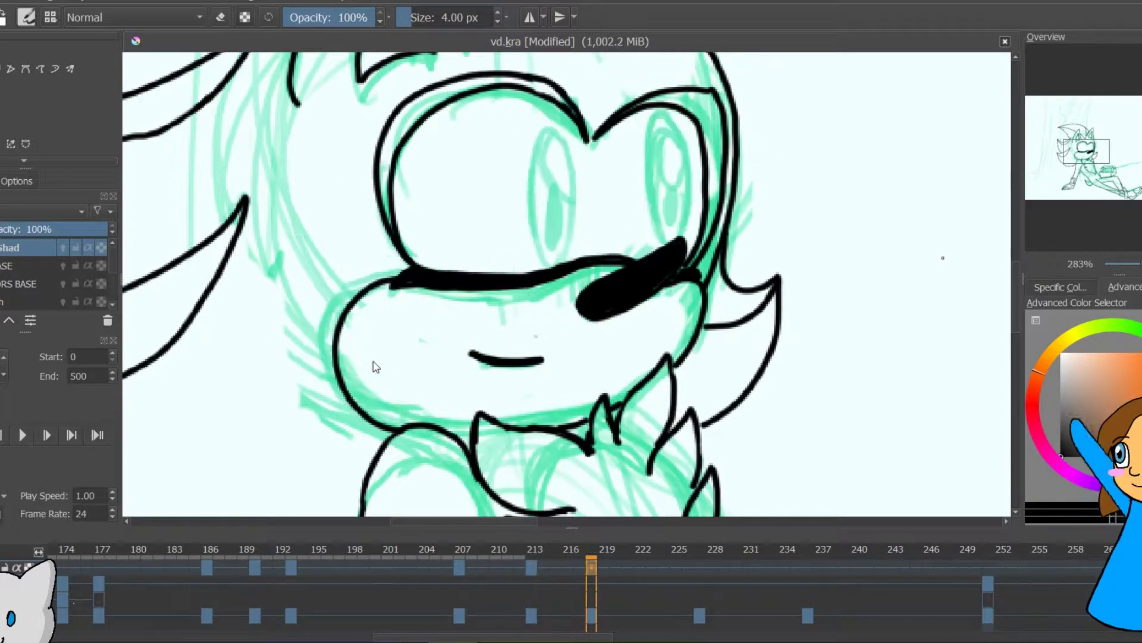
{"action": "key", "text": "Escape"}
Erase the left eye's outline and thick closed eyelid on frame 218, and redraw the muzzle's thin upper edge
{"action": "key", "text": "e"}
{"action": "mouse_move", "coordinate": [439, 254]}
{"action": "left_mouse_down"}
{"action": "mouse_move", "coordinate": [387, 224]}
{"action": "mouse_move", "coordinate": [572, 128]}
{"action": "mouse_move", "coordinate": [557, 111]}
{"action": "mouse_move", "coordinate": [547, 149]}
{"action": "left_mouse_up"}
{"action": "key", "text": "e"}
{"action": "key", "text": "ctrl+z"}
{"action": "mouse_move", "coordinate": [387, 278]}
{"action": "left_mouse_down"}
{"action": "mouse_move", "coordinate": [415, 272]}
{"action": "mouse_move", "coordinate": [351, 306]}
{"action": "left_mouse_up"}
{"action": "key", "text": "e"}
{"action": "left_click_drag", "start_coordinate": [699, 273], "coordinate": [680, 282]}
{"action": "key", "text": "e"}
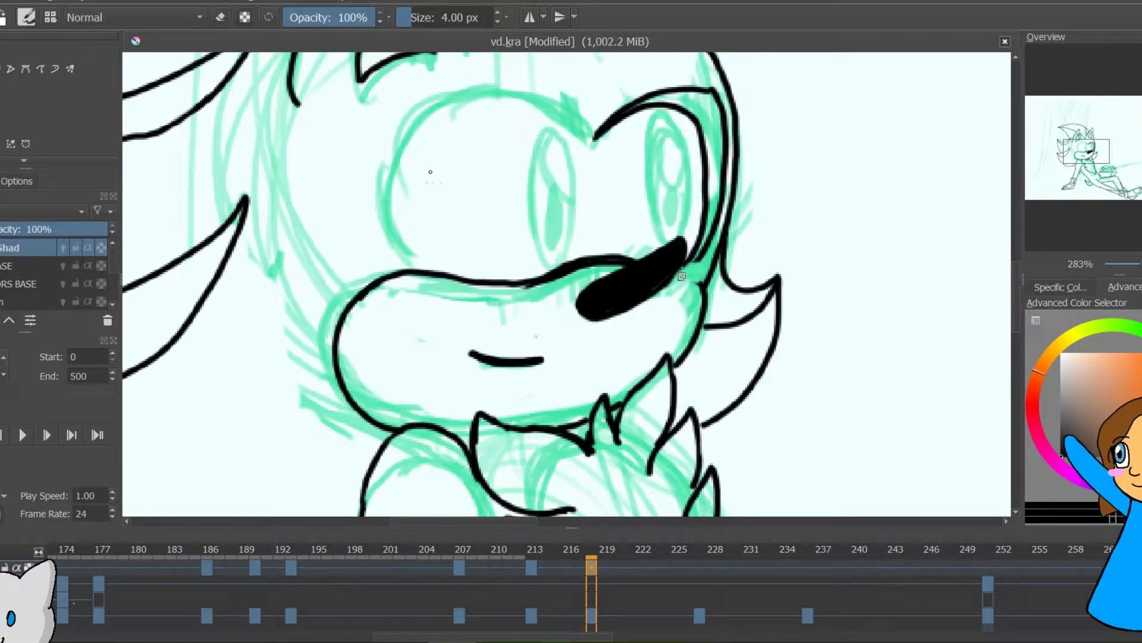
Ink a flatter, angled brow and new outlines for both eyes on frame 218
{"action": "mouse_move", "coordinate": [593, 129]}
{"action": "left_mouse_down"}
{"action": "mouse_move", "coordinate": [409, 275]}
{"action": "mouse_move", "coordinate": [386, 107]}
{"action": "left_mouse_up"}
{"action": "key", "text": "ctrl+z"}
{"action": "key", "text": "ctrl+z"}
{"action": "mouse_move", "coordinate": [384, 106]}
{"action": "left_mouse_down"}
{"action": "mouse_move", "coordinate": [547, 99]}
{"action": "mouse_move", "coordinate": [433, 88]}
{"action": "mouse_move", "coordinate": [598, 123]}
{"action": "mouse_move", "coordinate": [676, 83]}
{"action": "mouse_move", "coordinate": [701, 245]}
{"action": "mouse_move", "coordinate": [704, 90]}
{"action": "mouse_move", "coordinate": [691, 245]}
{"action": "left_mouse_up"}
{"action": "key", "text": "ctrl+z"}
{"action": "key", "text": "e"}
{"action": "key", "text": "e"}
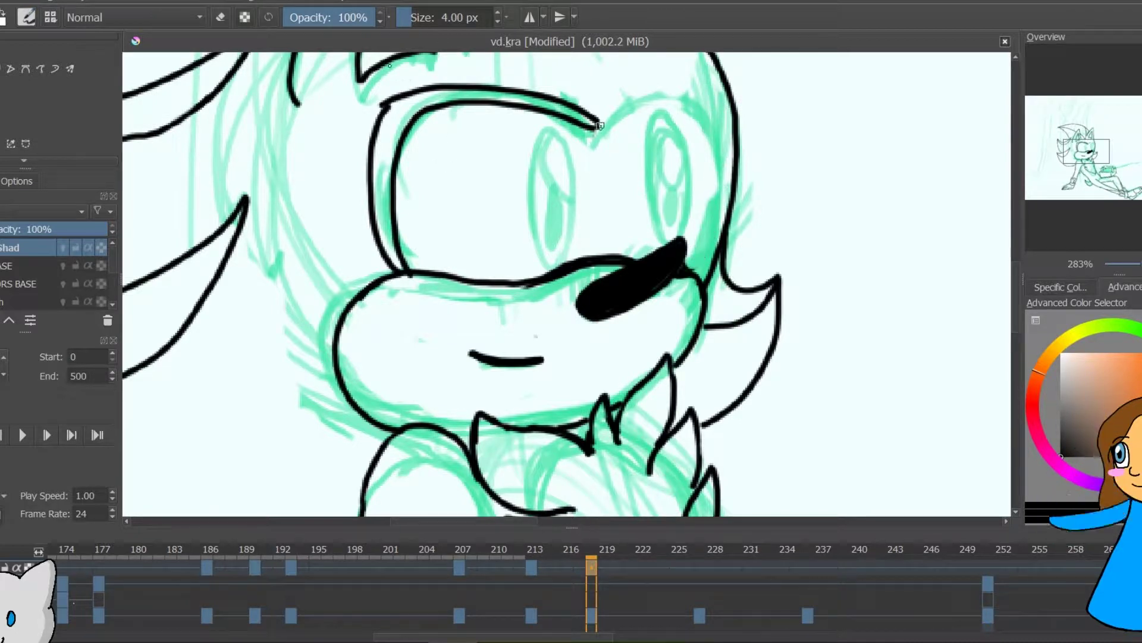
{"action": "mouse_move", "coordinate": [598, 129]}
{"action": "left_mouse_down"}
{"action": "mouse_move", "coordinate": [704, 91]}
{"action": "mouse_move", "coordinate": [736, 54]}
{"action": "mouse_move", "coordinate": [719, 112]}
{"action": "left_mouse_up"}
Replace frame 213 with a copy of frame 218's drawing and thicken the lower eye line into a closed eyelid
{"action": "right_click", "coordinate": [591, 566]}
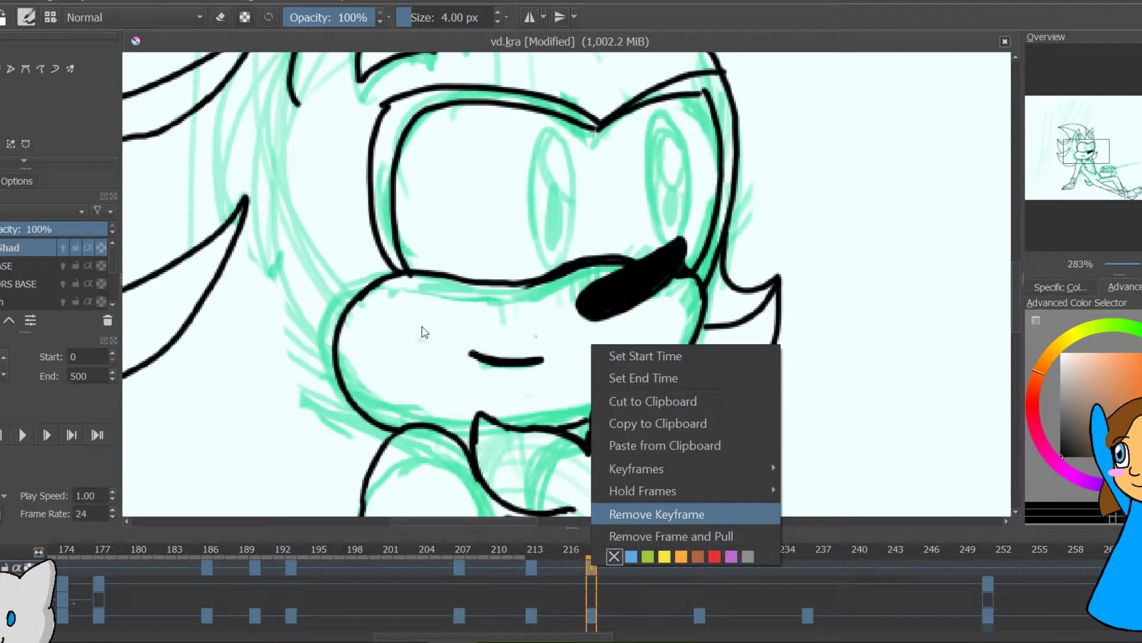
{"action": "right_click", "coordinate": [531, 564]}
{"action": "left_click", "coordinate": [605, 563]}
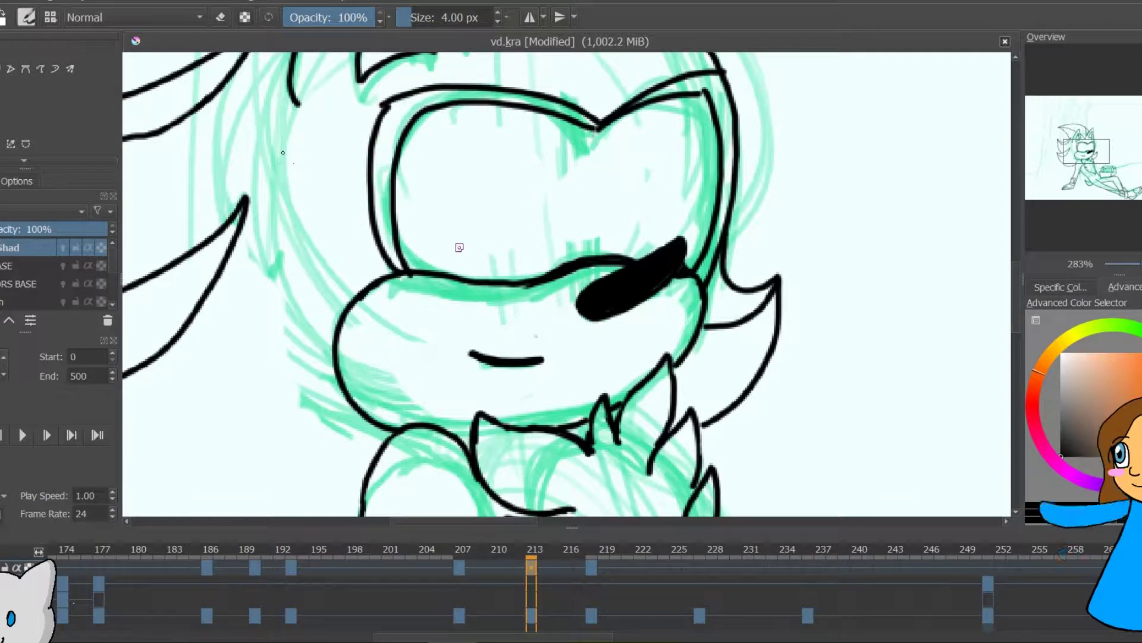
{"action": "mouse_move", "coordinate": [422, 268]}
{"action": "left_mouse_down"}
{"action": "mouse_move", "coordinate": [563, 265]}
{"action": "mouse_move", "coordinate": [406, 276]}
{"action": "mouse_move", "coordinate": [470, 283]}
{"action": "left_mouse_up"}
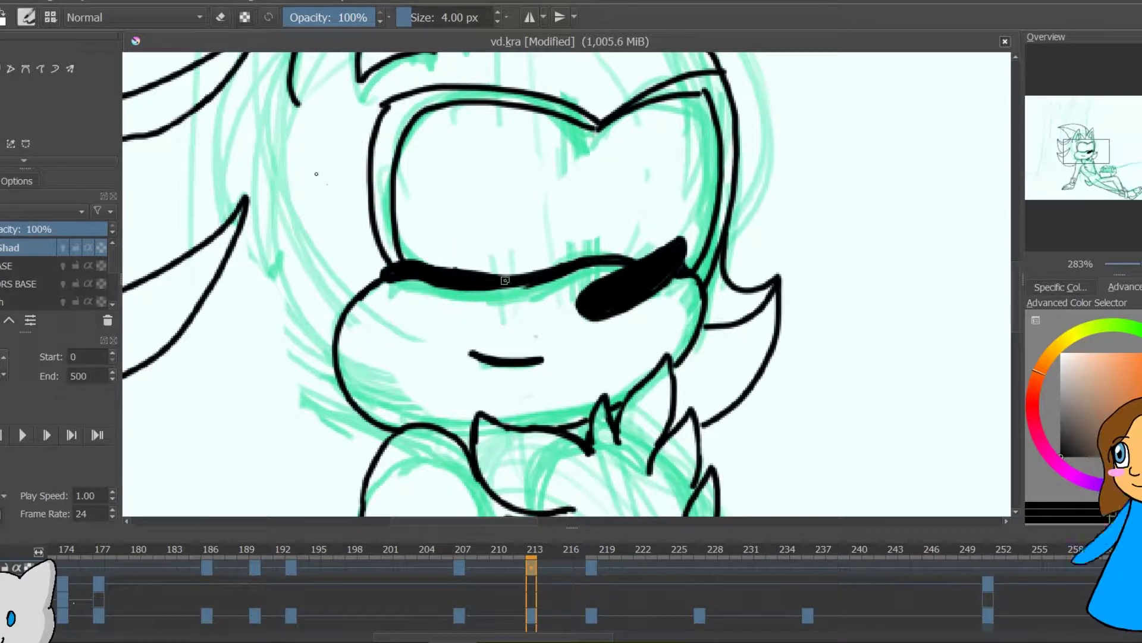
Paste the copied face drawing onto frame 207 and replace its closed smile with an open mouth outline
{"action": "left_click", "coordinate": [462, 564]}
{"action": "right_click", "coordinate": [461, 566]}
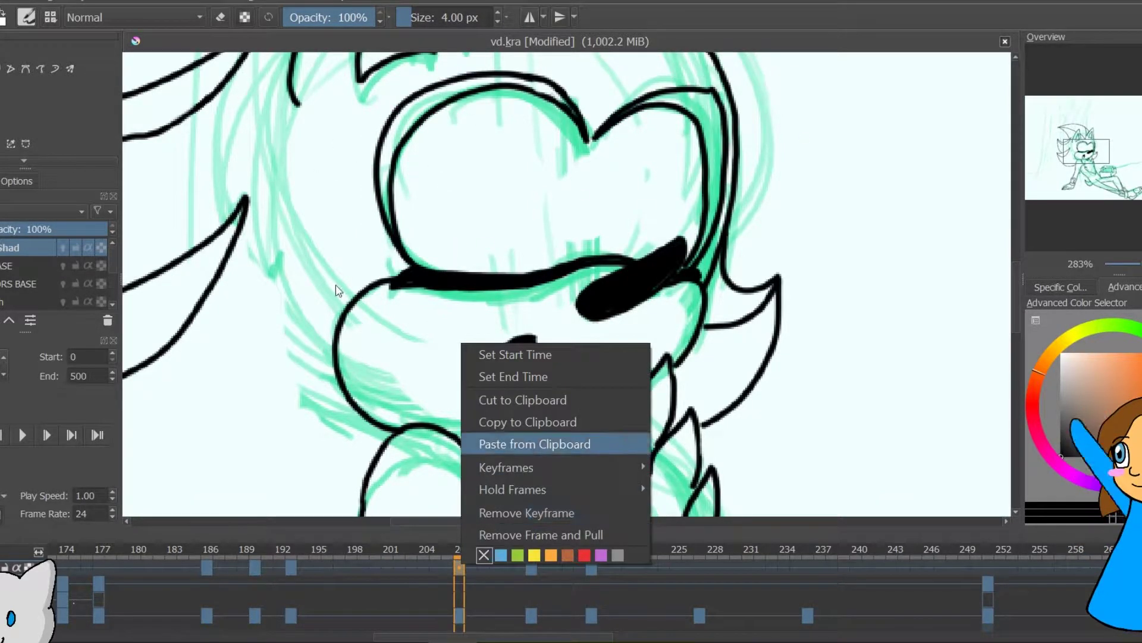
{"action": "left_click", "coordinate": [535, 443]}
{"action": "key", "text": "e"}
{"action": "mouse_move", "coordinate": [477, 358]}
{"action": "left_mouse_down"}
{"action": "mouse_move", "coordinate": [542, 360]}
{"action": "mouse_move", "coordinate": [528, 400]}
{"action": "left_mouse_up"}
{"action": "key", "text": "e"}
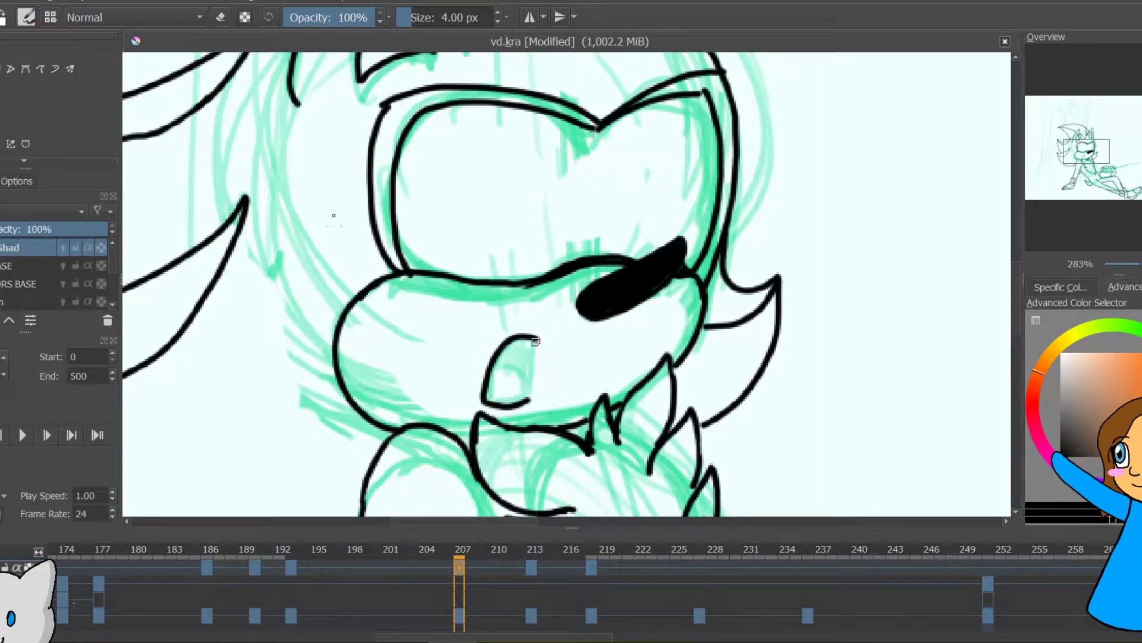
Ink tall oval irises with filled black pupils in both eyes on frame 218
{"action": "left_click", "coordinate": [591, 566]}
{"action": "mouse_move", "coordinate": [550, 135]}
{"action": "left_mouse_down"}
{"action": "mouse_move", "coordinate": [565, 264]}
{"action": "mouse_move", "coordinate": [548, 266]}
{"action": "left_mouse_up"}
{"action": "key", "text": "ctrl+z"}
{"action": "key", "text": "ctrl+z"}
{"action": "left_click_drag", "start_coordinate": [555, 127], "coordinate": [564, 263]}
{"action": "left_click_drag", "start_coordinate": [550, 182], "coordinate": [546, 209]}
{"action": "left_click_drag", "start_coordinate": [670, 116], "coordinate": [663, 241]}
{"action": "key", "text": "ctrl+z"}
{"action": "left_click_drag", "start_coordinate": [674, 123], "coordinate": [690, 203]}
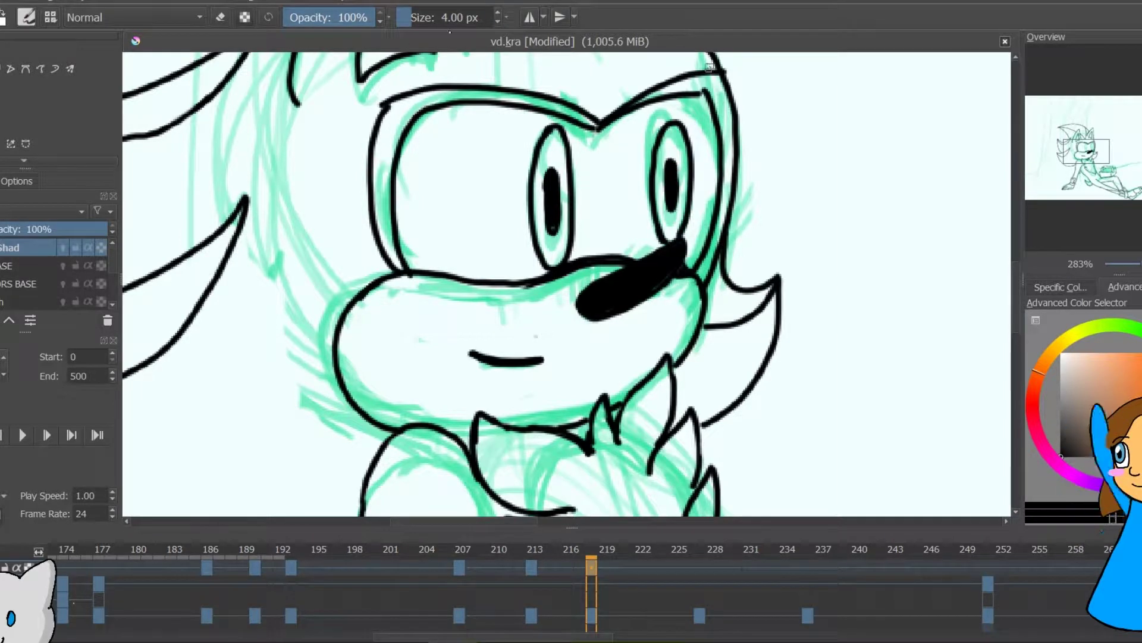
Create keyframes at frames 227 and 236 from the inked face drawings, giving frame 236 the open-eyed version
{"action": "key", "text": "alt+period"}
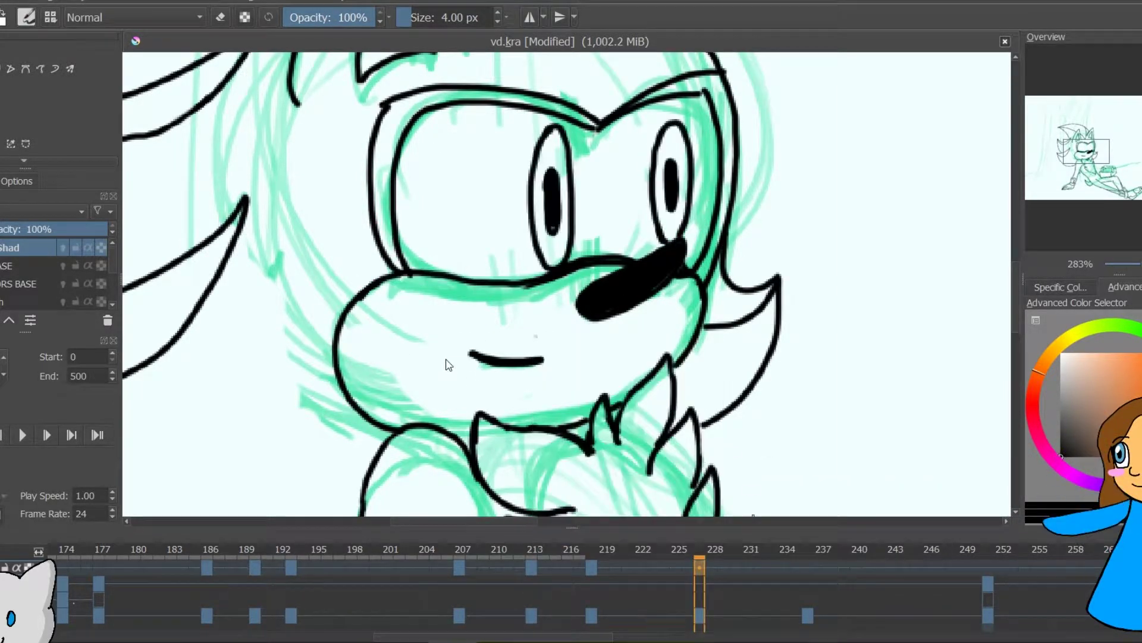
{"action": "key", "text": "alt+period"}
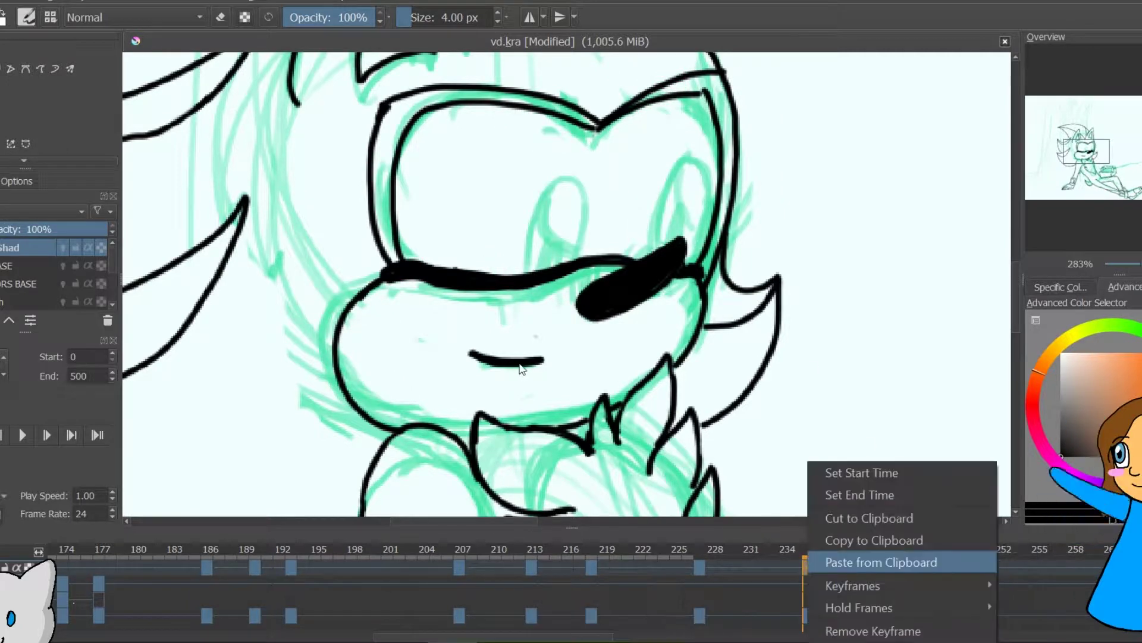
{"action": "left_click", "coordinate": [908, 581]}
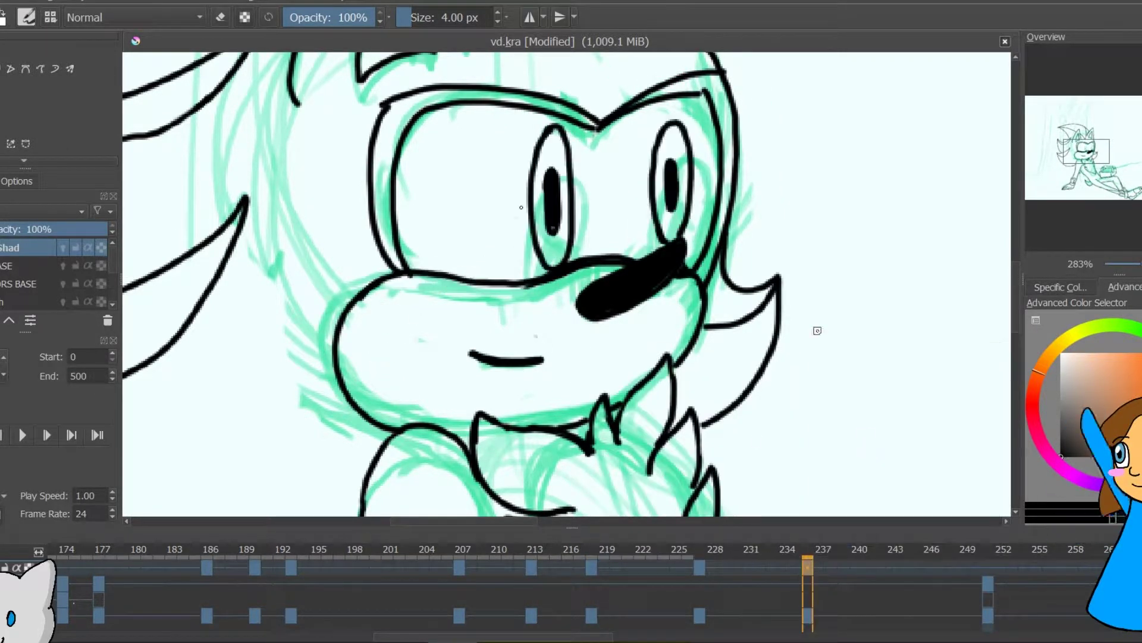
Erase both irises and pupils on frame 236 and ink shorter, lower ones following the sketch
{"action": "key", "text": "e"}
{"action": "mouse_move", "coordinate": [541, 161]}
{"action": "left_mouse_down"}
{"action": "mouse_move", "coordinate": [551, 223]}
{"action": "mouse_move", "coordinate": [570, 246]}
{"action": "left_mouse_up"}
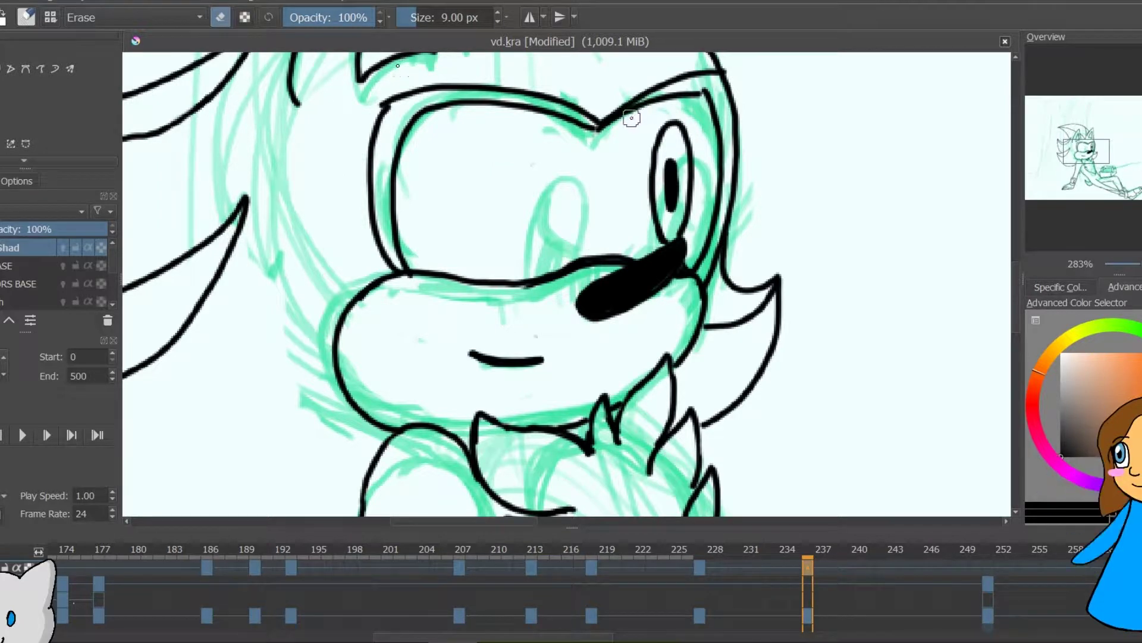
{"action": "mouse_move", "coordinate": [622, 126]}
{"action": "left_mouse_down"}
{"action": "mouse_move", "coordinate": [688, 230]}
{"action": "mouse_move", "coordinate": [681, 122]}
{"action": "left_mouse_up"}
{"action": "key", "text": "e"}
{"action": "left_click_drag", "start_coordinate": [574, 258], "coordinate": [526, 280]}
{"action": "mouse_move", "coordinate": [658, 243]}
{"action": "left_mouse_down"}
{"action": "mouse_move", "coordinate": [711, 237]}
{"action": "mouse_move", "coordinate": [665, 192]}
{"action": "mouse_move", "coordinate": [660, 249]}
{"action": "left_mouse_up"}
{"action": "key", "text": "ctrl+z"}
{"action": "mouse_move", "coordinate": [556, 233]}
{"action": "left_mouse_down"}
{"action": "mouse_move", "coordinate": [549, 247]}
{"action": "mouse_move", "coordinate": [551, 214]}
{"action": "left_mouse_up"}
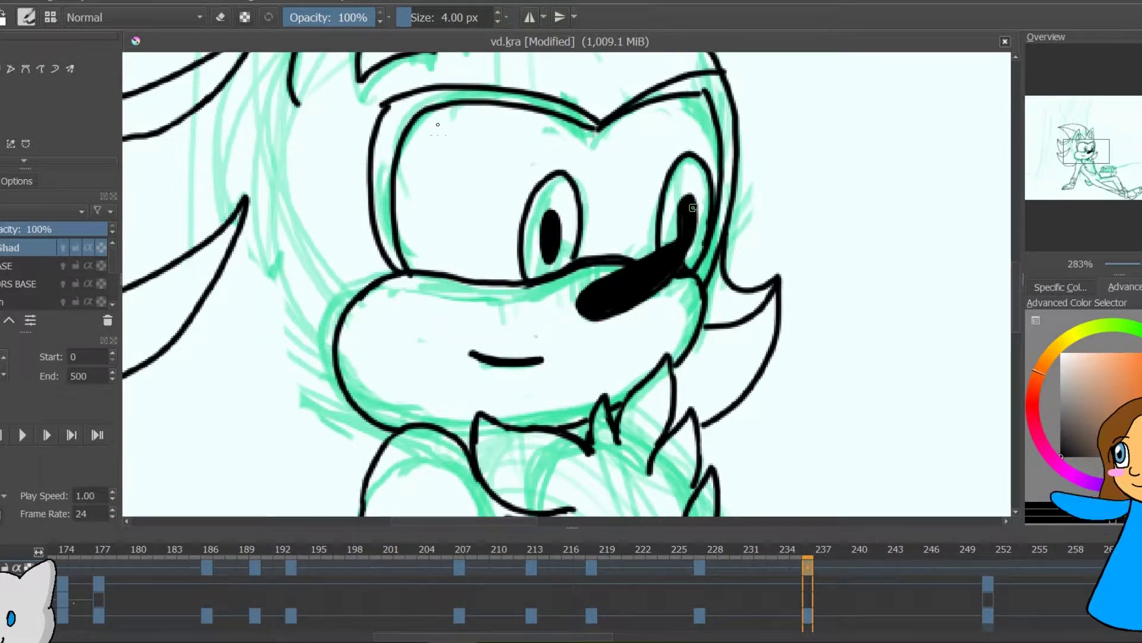
Create a blank frame at frame 251 on the current layer
{"action": "left_click", "coordinate": [988, 567]}
{"action": "right_click", "coordinate": [988, 567]}
{"action": "left_click", "coordinate": [1035, 512]}
{"action": "left_click", "coordinate": [1059, 127]}
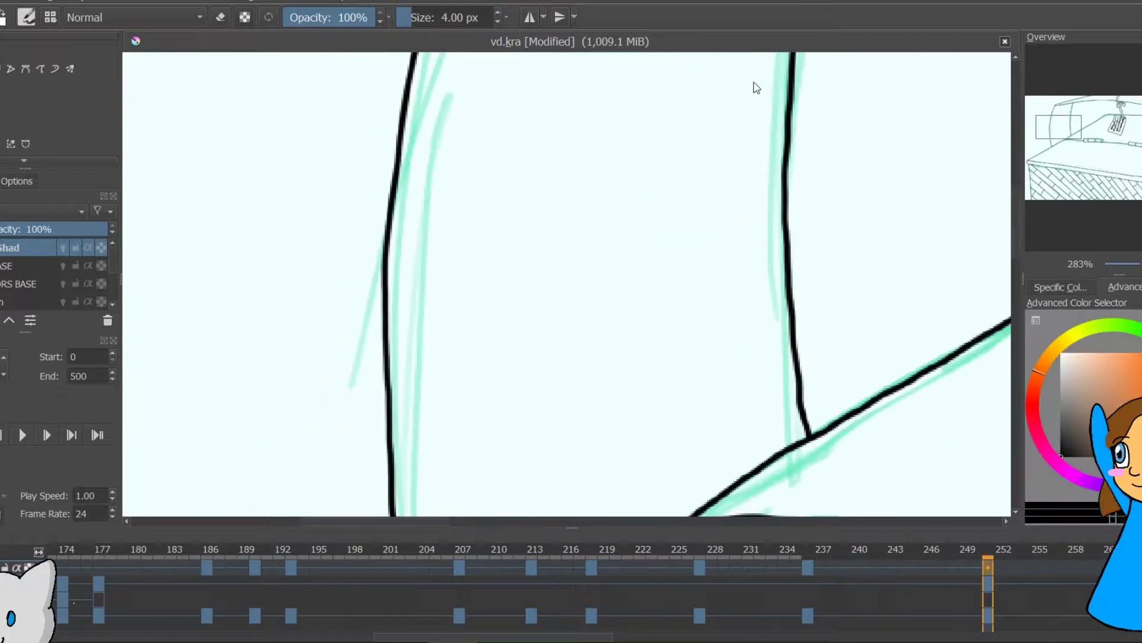
{"action": "scroll", "coordinate": [1059, 127], "scroll_direction": "up", "scroll_amount": 1}
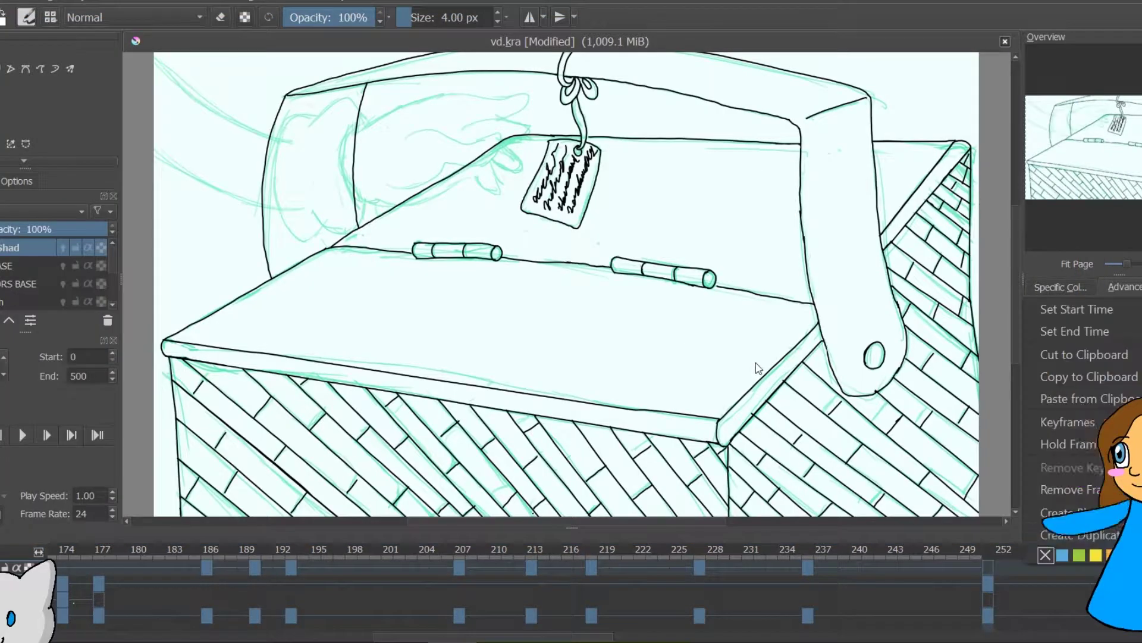
Ink the upper edge of the reaching hand and its two uppermost fingers over the basket sketch on frame 251
{"action": "scroll", "coordinate": [510, 62], "scroll_direction": "up", "scroll_amount": 3}
{"action": "left_click_drag", "start_coordinate": [510, 62], "coordinate": [728, 77]}
{"action": "mouse_move", "coordinate": [473, 247]}
{"action": "left_mouse_down"}
{"action": "mouse_move", "coordinate": [592, 306]}
{"action": "mouse_move", "coordinate": [445, 356]}
{"action": "mouse_move", "coordinate": [637, 232]}
{"action": "mouse_move", "coordinate": [583, 301]}
{"action": "mouse_move", "coordinate": [454, 344]}
{"action": "left_mouse_up"}
{"action": "key", "text": "ctrl+z"}
{"action": "left_click_drag", "start_coordinate": [400, 386], "coordinate": [588, 372]}
{"action": "key", "text": "plus"}
{"action": "mouse_move", "coordinate": [285, 229]}
{"action": "left_mouse_down"}
{"action": "mouse_move", "coordinate": [535, 97]}
{"action": "mouse_move", "coordinate": [833, 77]}
{"action": "mouse_move", "coordinate": [743, 173]}
{"action": "left_mouse_up"}
{"action": "left_click_drag", "start_coordinate": [639, 205], "coordinate": [891, 203]}
{"action": "key", "text": "ctrl+z"}
Ink the remaining lower fingers of the reaching hand on frame 251
{"action": "mouse_move", "coordinate": [751, 171]}
{"action": "left_mouse_down"}
{"action": "mouse_move", "coordinate": [821, 186]}
{"action": "mouse_move", "coordinate": [808, 237]}
{"action": "mouse_move", "coordinate": [765, 244]}
{"action": "left_mouse_up"}
{"action": "left_click_drag", "start_coordinate": [768, 253], "coordinate": [808, 341]}
{"action": "key", "text": "ctrl+z"}
{"action": "left_click_drag", "start_coordinate": [732, 297], "coordinate": [770, 407]}
{"action": "left_click_drag", "start_coordinate": [686, 341], "coordinate": [769, 409]}
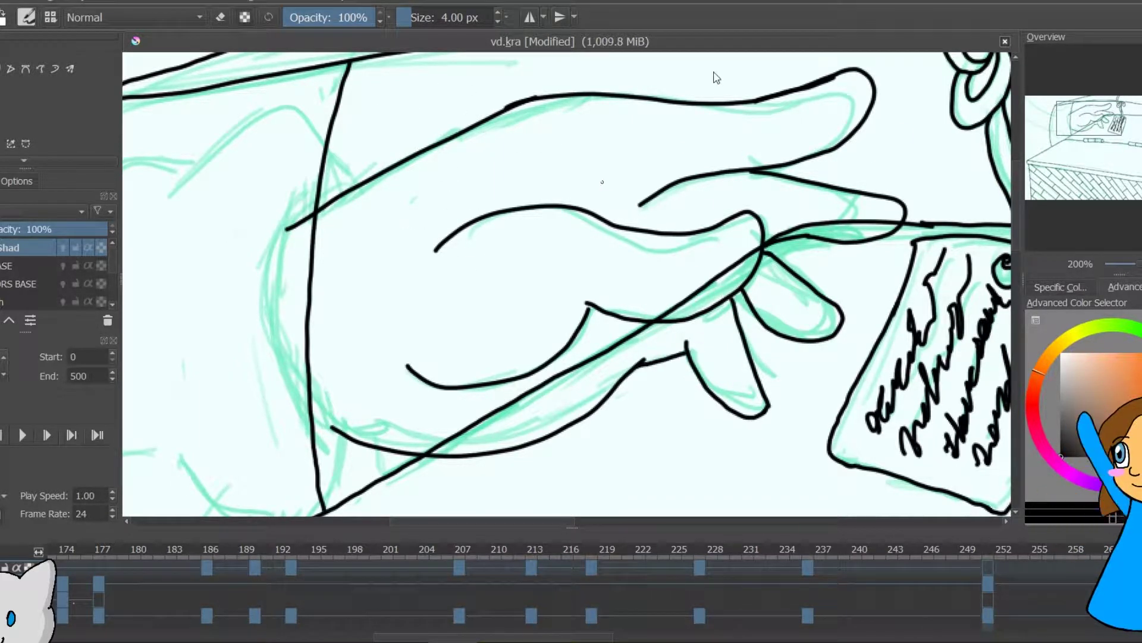
Ink the curved edge closing the reaching hand at the wrist on frame 251
{"action": "left_click_drag", "start_coordinate": [378, 108], "coordinate": [700, 82]}
{"action": "mouse_move", "coordinate": [632, 170]}
{"action": "left_mouse_down"}
{"action": "mouse_move", "coordinate": [525, 181]}
{"action": "mouse_move", "coordinate": [538, 425]}
{"action": "mouse_move", "coordinate": [639, 404]}
{"action": "left_mouse_up"}
{"action": "left_click_drag", "start_coordinate": [443, 116], "coordinate": [677, 89]}
{"action": "key", "text": "ctrl+z"}
{"action": "left_click_drag", "start_coordinate": [673, 190], "coordinate": [913, 262]}
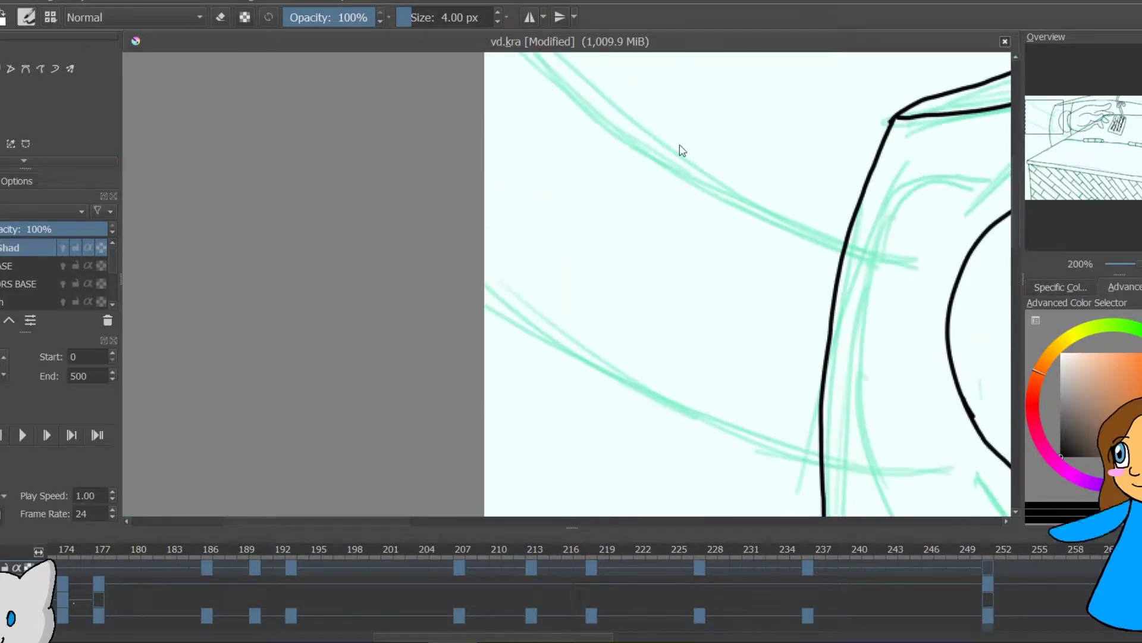
Ink the lower and upper edges of the arm and the curved cuff lines behind the hand on frame 251
{"action": "left_click_drag", "start_coordinate": [995, 454], "coordinate": [485, 293]}
{"action": "left_click_drag", "start_coordinate": [968, 254], "coordinate": [541, 54]}
{"action": "mouse_move", "coordinate": [981, 237]}
{"action": "left_mouse_down"}
{"action": "mouse_move", "coordinate": [813, 189]}
{"action": "mouse_move", "coordinate": [799, 220]}
{"action": "left_mouse_up"}
{"action": "left_click_drag", "start_coordinate": [822, 229], "coordinate": [968, 242]}
{"action": "mouse_move", "coordinate": [873, 224]}
{"action": "left_mouse_down"}
{"action": "mouse_move", "coordinate": [905, 495]}
{"action": "mouse_move", "coordinate": [967, 244]}
{"action": "left_mouse_up"}
{"action": "mouse_move", "coordinate": [676, 357]}
{"action": "left_mouse_down"}
{"action": "mouse_move", "coordinate": [684, 80]}
{"action": "mouse_move", "coordinate": [490, 193]}
{"action": "left_mouse_up"}
Close the cuff outline between arm and hand and erase the overlapping line ends on frame 251
{"action": "left_click_drag", "start_coordinate": [719, 330], "coordinate": [813, 290]}
{"action": "key", "text": "/"}
{"action": "left_click_drag", "start_coordinate": [689, 296], "coordinate": [809, 287]}
{"action": "left_click_drag", "start_coordinate": [797, 262], "coordinate": [825, 401]}
{"action": "left_click_drag", "start_coordinate": [722, 218], "coordinate": [793, 229]}
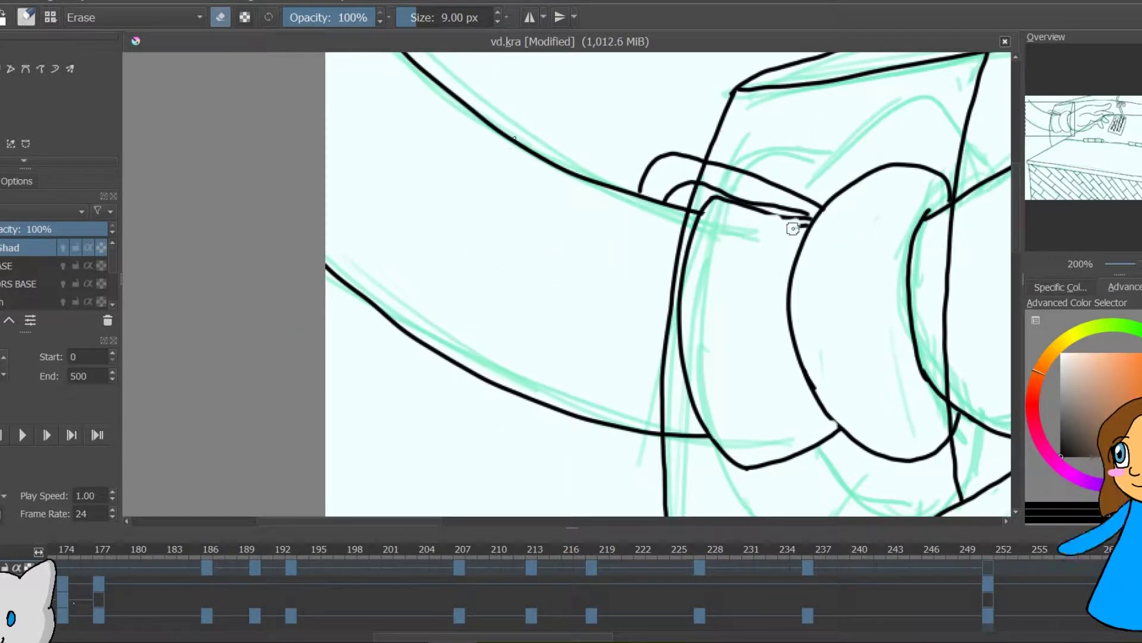
{"action": "key", "text": "e"}
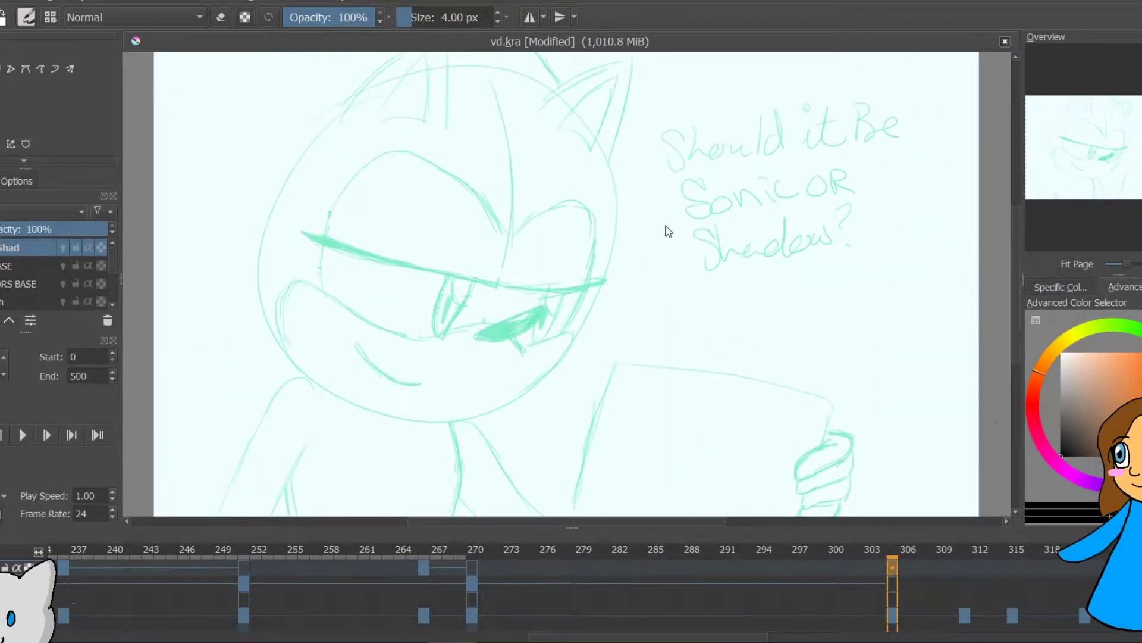
Ink the hedgehog's muzzle outline on frame 305, including the long lower jaw curve
{"action": "scroll", "coordinate": [666, 231], "scroll_direction": "up", "scroll_amount": 3}
{"action": "mouse_move", "coordinate": [467, 427]}
{"action": "left_mouse_down"}
{"action": "mouse_move", "coordinate": [821, 298]}
{"action": "mouse_move", "coordinate": [319, 355]}
{"action": "left_mouse_up"}
{"action": "left_click_drag", "start_coordinate": [823, 289], "coordinate": [542, 423]}
{"action": "left_click_drag", "start_coordinate": [320, 356], "coordinate": [661, 443]}
{"action": "key", "text": "ctrl+z"}
{"action": "left_click_drag", "start_coordinate": [313, 350], "coordinate": [767, 429]}
{"action": "key", "text": "e"}
{"action": "mouse_move", "coordinate": [839, 379]}
{"action": "left_mouse_down"}
{"action": "mouse_move", "coordinate": [762, 415]}
{"action": "mouse_move", "coordinate": [877, 353]}
{"action": "left_mouse_up"}
{"action": "key", "text": "e"}
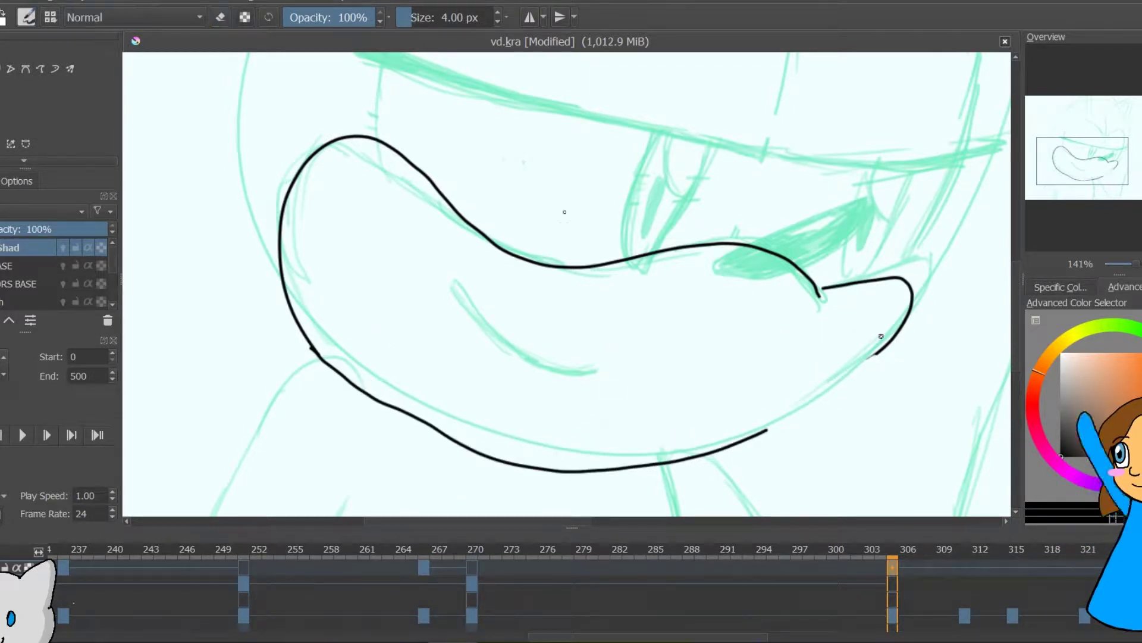
Erase the muzzle's far corner and redraw it closer to the sketch, joining it to the jaw curve
{"action": "key", "text": "e"}
{"action": "left_click_drag", "start_coordinate": [765, 431], "coordinate": [865, 371]}
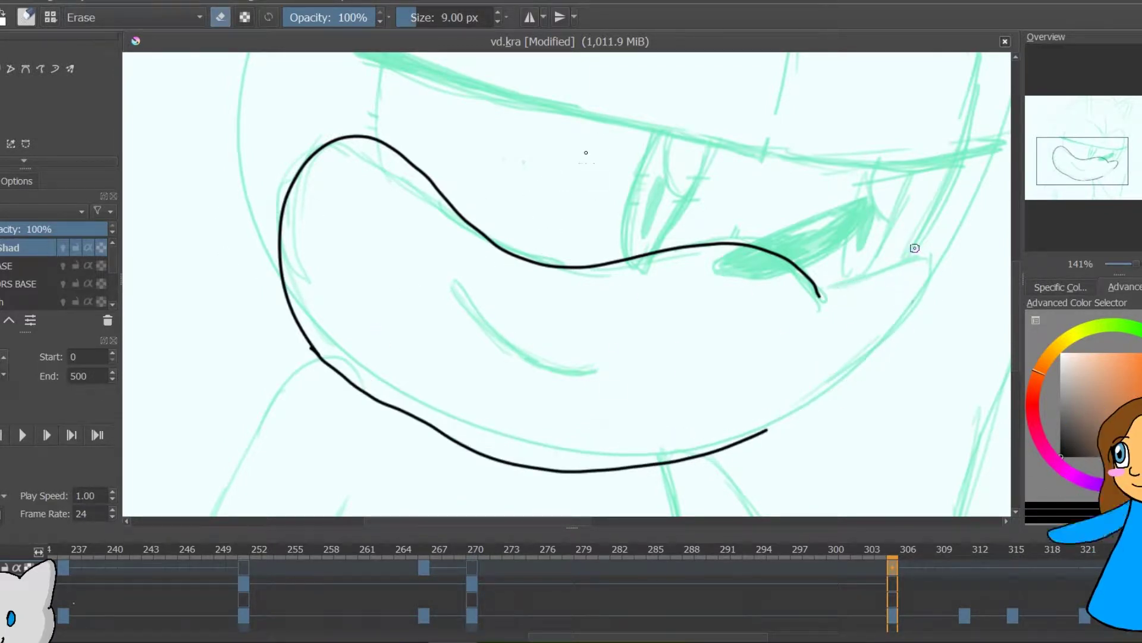
{"action": "key", "text": "e"}
{"action": "mouse_move", "coordinate": [823, 289]}
{"action": "left_mouse_down"}
{"action": "mouse_move", "coordinate": [857, 343]}
{"action": "mouse_move", "coordinate": [727, 446]}
{"action": "left_mouse_up"}
{"action": "key", "text": "e"}
{"action": "key", "text": "e"}
Ink the outline of the elongated nose and the curved smile line on the muzzle
{"action": "left_click_drag", "start_coordinate": [711, 267], "coordinate": [714, 272]}
{"action": "mouse_move", "coordinate": [455, 277]}
{"action": "left_mouse_down"}
{"action": "mouse_move", "coordinate": [604, 381]}
{"action": "mouse_move", "coordinate": [458, 296]}
{"action": "left_mouse_up"}
{"action": "key", "text": "ctrl+z"}
{"action": "key", "text": "ctrl+z"}
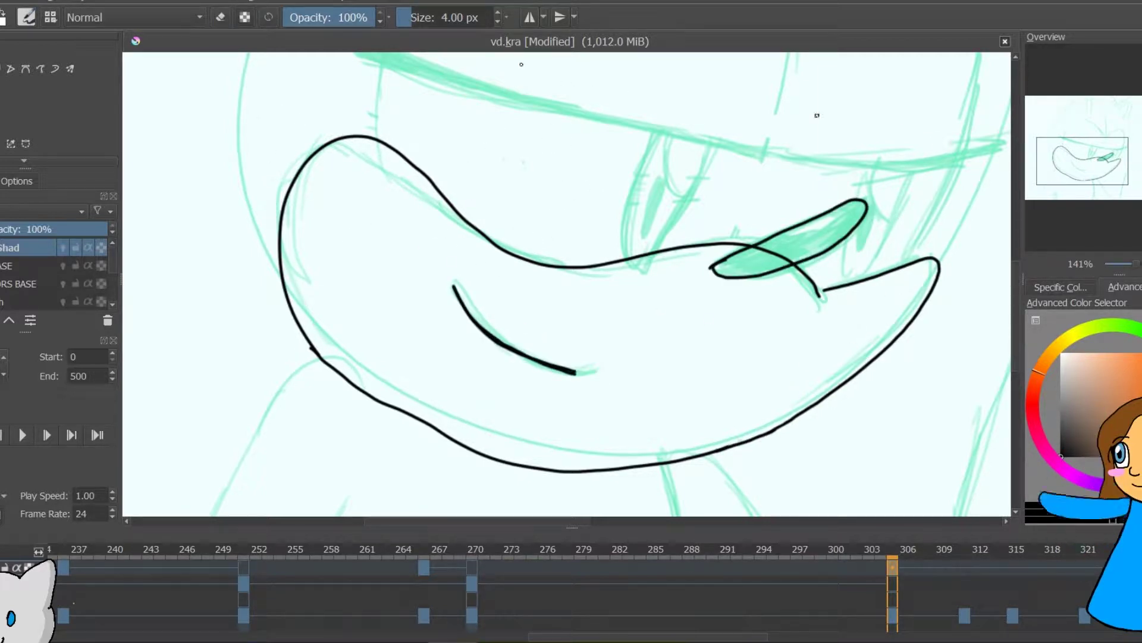
Ink the top and outer side of the contour around the smaller, far eye
{"action": "left_click_drag", "start_coordinate": [709, 96], "coordinate": [570, 267]}
{"action": "mouse_move", "coordinate": [666, 214]}
{"action": "left_mouse_down"}
{"action": "mouse_move", "coordinate": [857, 160]}
{"action": "mouse_move", "coordinate": [765, 433]}
{"action": "mouse_move", "coordinate": [886, 139]}
{"action": "left_mouse_up"}
{"action": "left_click_drag", "start_coordinate": [894, 137], "coordinate": [833, 333]}
{"action": "left_click_drag", "start_coordinate": [894, 136], "coordinate": [880, 137]}
Ink the outer side of the larger eye from the muzzle up to its crown, redoing strokes that miss the sketch
{"action": "left_click_drag", "start_coordinate": [835, 96], "coordinate": [1087, 155]}
{"action": "mouse_move", "coordinate": [905, 275]}
{"action": "left_mouse_down"}
{"action": "mouse_move", "coordinate": [503, 294]}
{"action": "mouse_move", "coordinate": [626, 88]}
{"action": "mouse_move", "coordinate": [579, 121]}
{"action": "left_mouse_up"}
{"action": "key", "text": "ctrl+z"}
{"action": "key", "text": "ctrl+z"}
{"action": "key", "text": "ctrl+z"}
{"action": "mouse_move", "coordinate": [489, 366]}
{"action": "left_mouse_down"}
{"action": "mouse_move", "coordinate": [630, 93]}
{"action": "mouse_move", "coordinate": [611, 98]}
{"action": "mouse_move", "coordinate": [641, 89]}
{"action": "mouse_move", "coordinate": [492, 349]}
{"action": "left_mouse_up"}
{"action": "key", "text": "ctrl+z"}
{"action": "key", "text": "ctrl+z"}
{"action": "key", "text": "ctrl+z"}
{"action": "key", "text": "ctrl+z"}
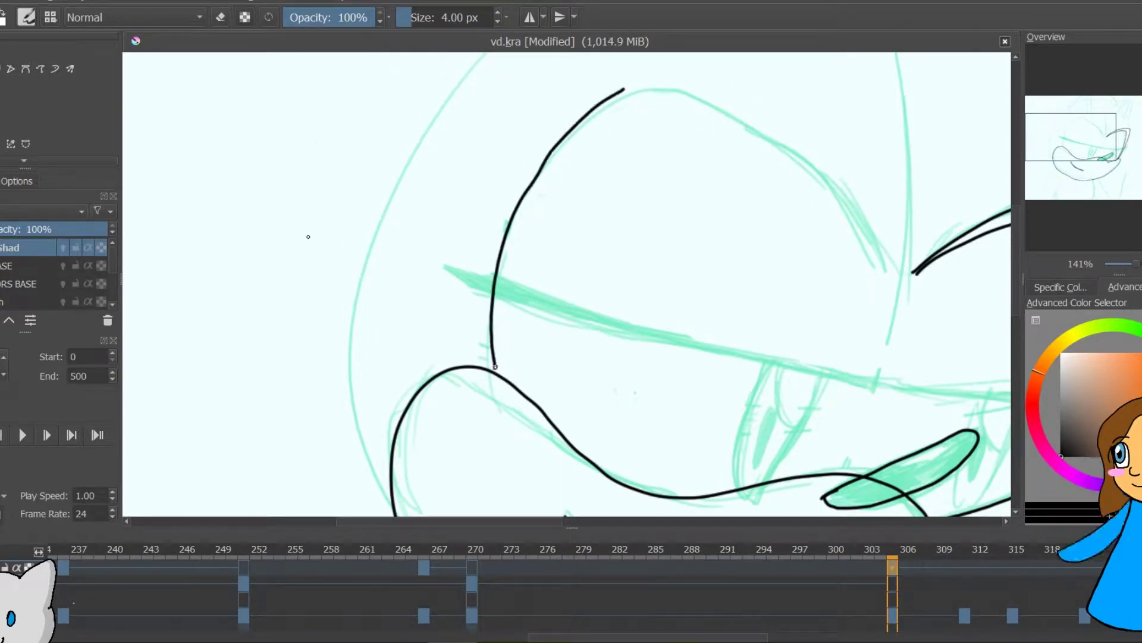
Ink the larger eye's upper curve down to the brow point and add a parallel outer contour around it
{"action": "scroll", "coordinate": [700, 55], "scroll_direction": "up", "scroll_amount": 2}
{"action": "scroll", "coordinate": [700, 55], "scroll_direction": "right", "scroll_amount": 4}
{"action": "left_click_drag", "start_coordinate": [699, 346], "coordinate": [370, 155]}
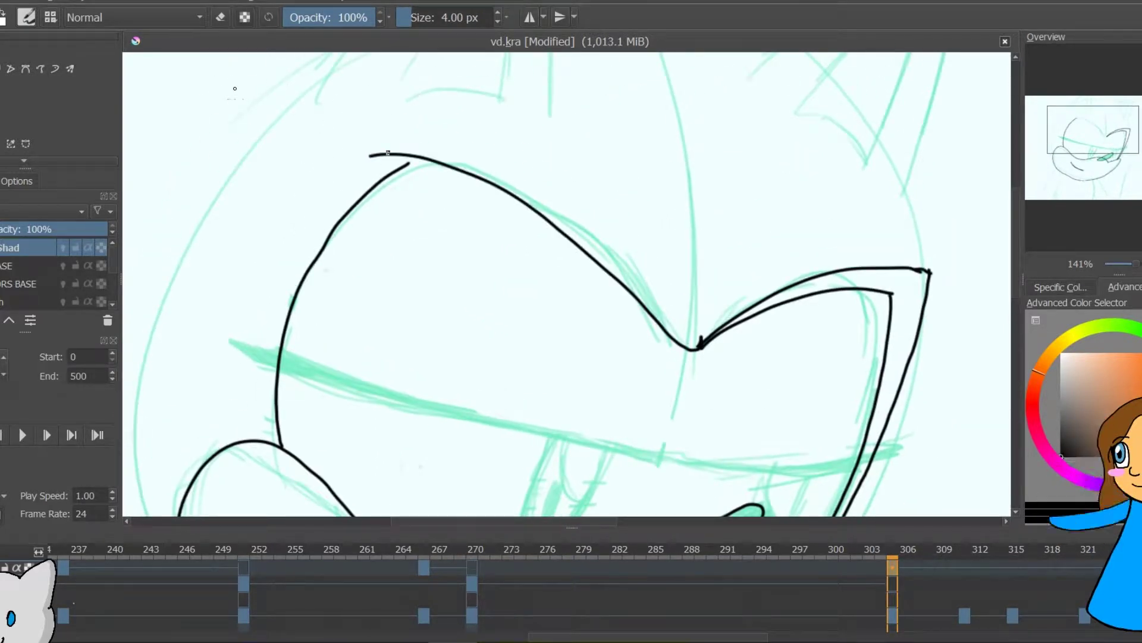
{"action": "key", "text": "e"}
{"action": "mouse_move", "coordinate": [702, 335]}
{"action": "left_mouse_down"}
{"action": "mouse_move", "coordinate": [388, 125]}
{"action": "mouse_move", "coordinate": [260, 337]}
{"action": "left_mouse_up"}
{"action": "key", "text": "e"}
Erase the rough ends at the crowns of the larger eye's inner and outer contours and reconnect the lines
{"action": "key", "text": "e"}
{"action": "left_click_drag", "start_coordinate": [390, 125], "coordinate": [456, 130]}
{"action": "key", "text": "e"}
{"action": "key", "text": "e"}
{"action": "key", "text": "e"}
{"action": "left_click_drag", "start_coordinate": [395, 170], "coordinate": [429, 158]}
{"action": "key", "text": "e"}
{"action": "key", "text": "e"}
Ink both sides of the ear above the larger eye and the triangle inside it
{"action": "left_click_drag", "start_coordinate": [734, 82], "coordinate": [767, 285]}
{"action": "left_click_drag", "start_coordinate": [346, 308], "coordinate": [494, 150]}
{"action": "left_click_drag", "start_coordinate": [587, 150], "coordinate": [582, 310]}
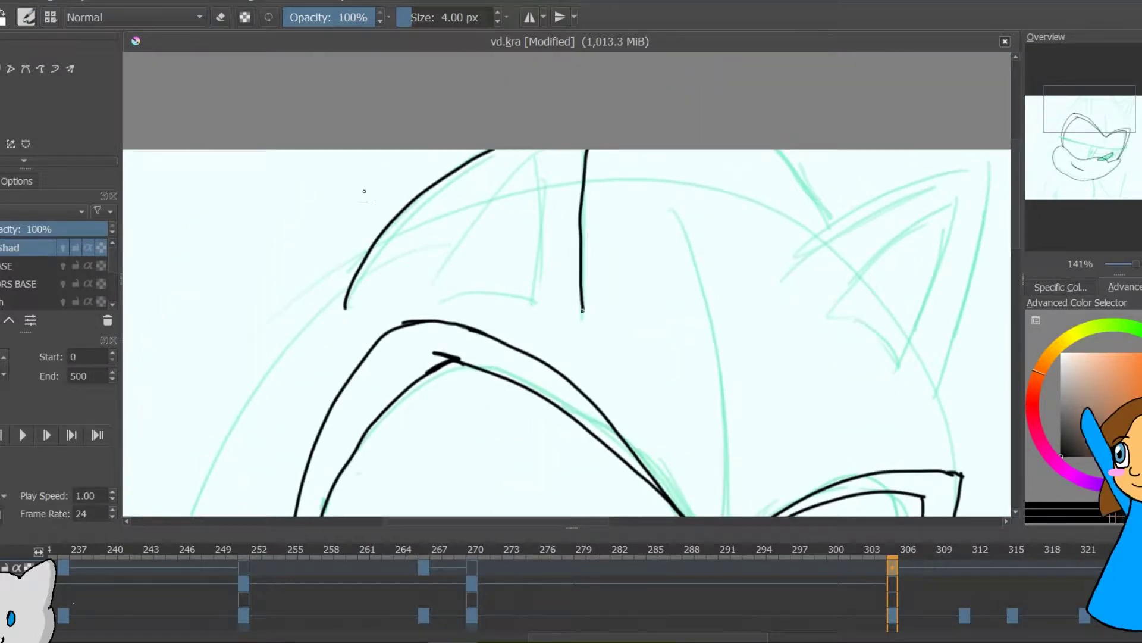
{"action": "left_click_drag", "start_coordinate": [430, 289], "coordinate": [536, 150]}
{"action": "key", "text": "ctrl+z"}
{"action": "left_click_drag", "start_coordinate": [545, 152], "coordinate": [437, 292]}
{"action": "left_click_drag", "start_coordinate": [438, 293], "coordinate": [538, 299]}
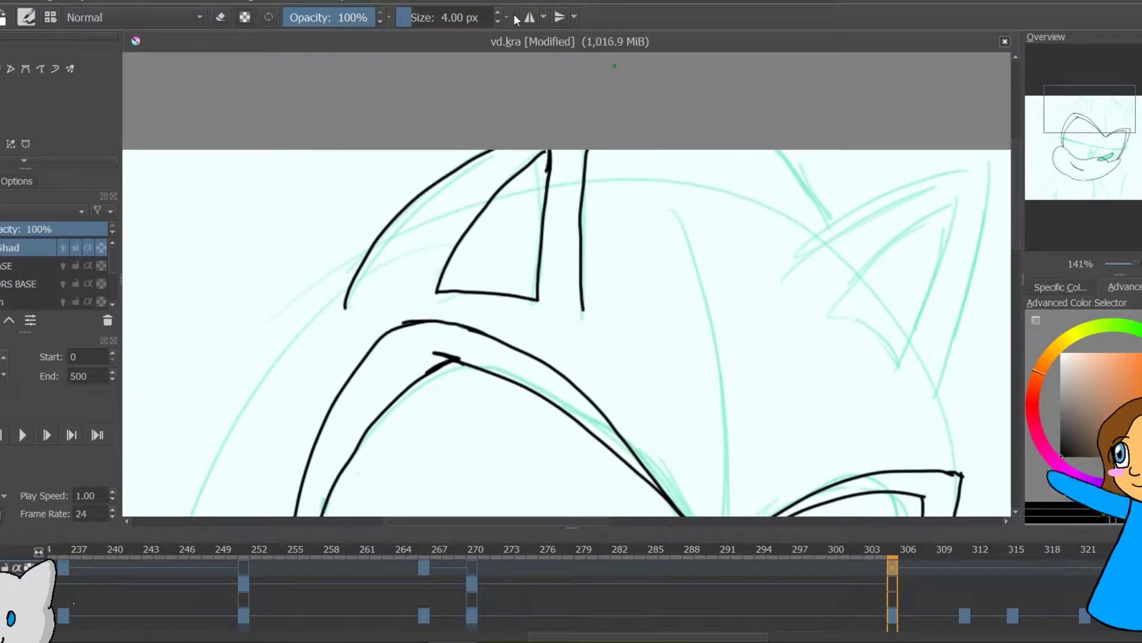
Ink the other ear's pointed outline and its inner triangle, redoing the inaccurate strokes
{"action": "left_click_drag", "start_coordinate": [938, 200], "coordinate": [671, 126]}
{"action": "left_click_drag", "start_coordinate": [516, 204], "coordinate": [738, 78]}
{"action": "key", "text": "ctrl+z"}
{"action": "mouse_move", "coordinate": [510, 207]}
{"action": "left_mouse_down"}
{"action": "mouse_move", "coordinate": [741, 92]}
{"action": "mouse_move", "coordinate": [728, 82]}
{"action": "mouse_move", "coordinate": [678, 279]}
{"action": "left_mouse_up"}
{"action": "key", "text": "ctrl+z"}
{"action": "key", "text": "ctrl+z"}
{"action": "left_click_drag", "start_coordinate": [727, 83], "coordinate": [677, 317]}
{"action": "left_click_drag", "start_coordinate": [569, 246], "coordinate": [657, 281]}
{"action": "left_click_drag", "start_coordinate": [698, 114], "coordinate": [653, 281]}
{"action": "mouse_move", "coordinate": [697, 114]}
{"action": "left_mouse_down"}
{"action": "mouse_move", "coordinate": [594, 200]}
{"action": "mouse_move", "coordinate": [565, 248]}
{"action": "left_mouse_up"}
Ink the cheek spikes beside the muzzle and the long curve sweeping beneath the jaw, cleaning up the shared tip
{"action": "left_click_drag", "start_coordinate": [829, 290], "coordinate": [725, 92]}
{"action": "mouse_move", "coordinate": [572, 116]}
{"action": "left_mouse_down"}
{"action": "mouse_move", "coordinate": [567, 395]}
{"action": "mouse_move", "coordinate": [533, 437]}
{"action": "left_mouse_up"}
{"action": "key", "text": "ctrl+z"}
{"action": "left_click_drag", "start_coordinate": [662, 362], "coordinate": [722, 92]}
{"action": "key", "text": "ctrl+z"}
{"action": "left_click_drag", "start_coordinate": [613, 122], "coordinate": [555, 230]}
{"action": "left_click_drag", "start_coordinate": [600, 152], "coordinate": [657, 226]}
{"action": "left_click_drag", "start_coordinate": [657, 226], "coordinate": [384, 474]}
{"action": "key", "text": "e"}
{"action": "left_click_drag", "start_coordinate": [529, 275], "coordinate": [533, 278]}
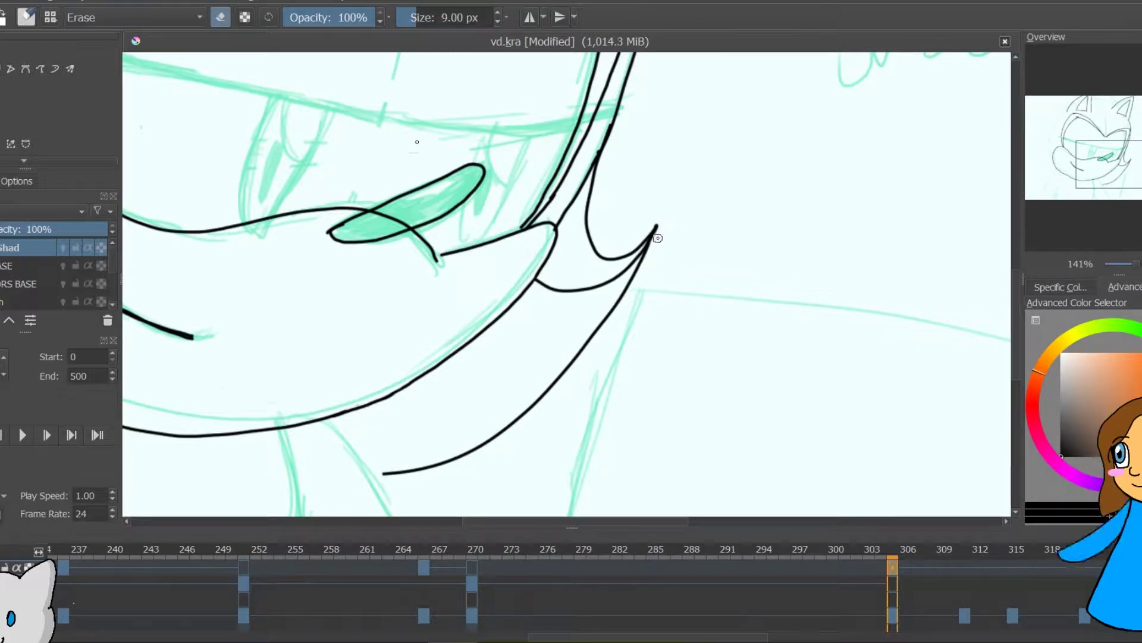
{"action": "left_click_drag", "start_coordinate": [656, 238], "coordinate": [658, 235]}
Ink the pointed forehead quill between the two ears down towards the brow and erase its stray line ends
{"action": "left_click_drag", "start_coordinate": [783, 132], "coordinate": [1081, 167]}
{"action": "left_click_drag", "start_coordinate": [625, 59], "coordinate": [691, 514]}
{"action": "key", "text": "e"}
{"action": "left_click_drag", "start_coordinate": [846, 121], "coordinate": [889, 188]}
{"action": "left_click_drag", "start_coordinate": [632, 206], "coordinate": [808, 76]}
{"action": "key", "text": "ctrl+z"}
{"action": "left_click_drag", "start_coordinate": [847, 132], "coordinate": [765, 383]}
{"action": "mouse_move", "coordinate": [632, 229]}
{"action": "left_mouse_down"}
{"action": "mouse_move", "coordinate": [682, 270]}
{"action": "mouse_move", "coordinate": [763, 387]}
{"action": "mouse_move", "coordinate": [758, 377]}
{"action": "left_mouse_up"}
{"action": "key", "text": "ctrl+z"}
{"action": "key", "text": "e"}
{"action": "mouse_move", "coordinate": [832, 262]}
{"action": "left_mouse_down"}
{"action": "mouse_move", "coordinate": [829, 235]}
{"action": "mouse_move", "coordinate": [852, 222]}
{"action": "left_mouse_up"}
{"action": "key", "text": "e"}
{"action": "left_click_drag", "start_coordinate": [526, 169], "coordinate": [819, 260]}
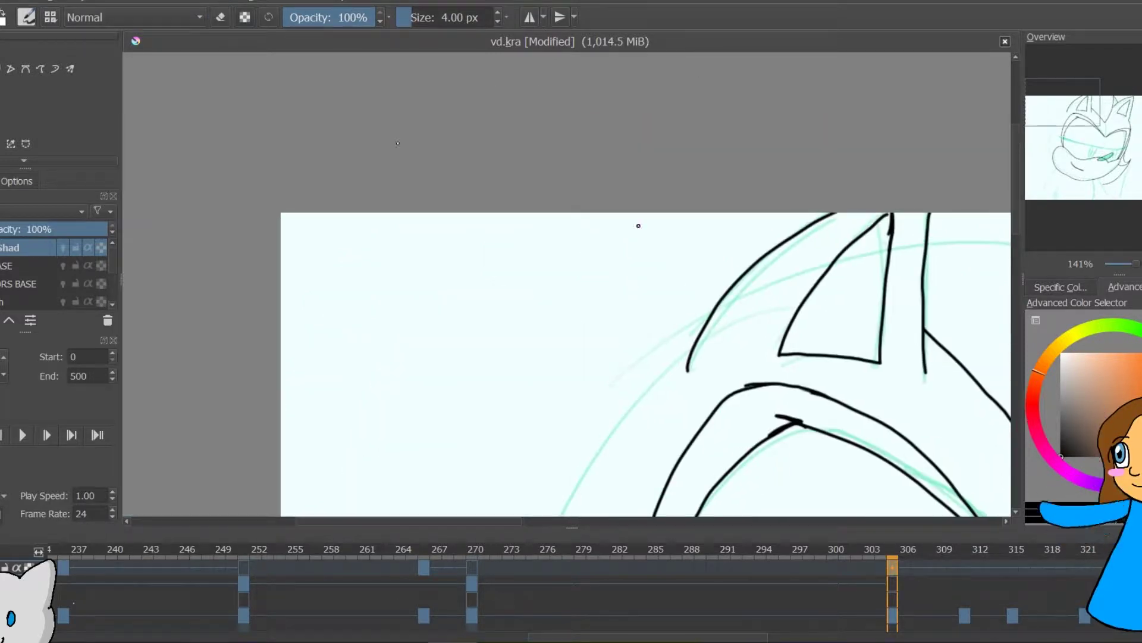
{"action": "scroll", "coordinate": [666, 83], "scroll_direction": "down", "scroll_amount": 2}
{"action": "mouse_move", "coordinate": [658, 201]}
{"action": "left_mouse_down"}
{"action": "mouse_move", "coordinate": [550, 378]}
{"action": "mouse_move", "coordinate": [559, 383]}
{"action": "left_mouse_up"}
{"action": "key", "text": "ctrl+z"}
{"action": "left_click_drag", "start_coordinate": [411, 92], "coordinate": [482, 1]}
{"action": "key", "text": "ctrl+z"}
{"action": "left_click_drag", "start_coordinate": [731, 78], "coordinate": [584, 352]}
{"action": "left_click_drag", "start_coordinate": [681, 252], "coordinate": [381, 274]}
{"action": "key", "text": "ctrl+z"}
{"action": "key", "text": "ctrl+z"}
{"action": "left_click_drag", "start_coordinate": [740, 102], "coordinate": [582, 365]}
{"action": "left_click_drag", "start_coordinate": [680, 238], "coordinate": [338, 250]}
{"action": "left_click_drag", "start_coordinate": [664, 438], "coordinate": [535, 393]}
{"action": "key", "text": "ctrl+z"}
{"action": "key", "text": "ctrl+z"}
{"action": "key", "text": "ctrl+z"}
Ink the large curved quills behind the head and erase the overlapping lines at their tips
{"action": "left_click_drag", "start_coordinate": [743, 95], "coordinate": [558, 269]}
{"action": "left_click_drag", "start_coordinate": [687, 234], "coordinate": [334, 140]}
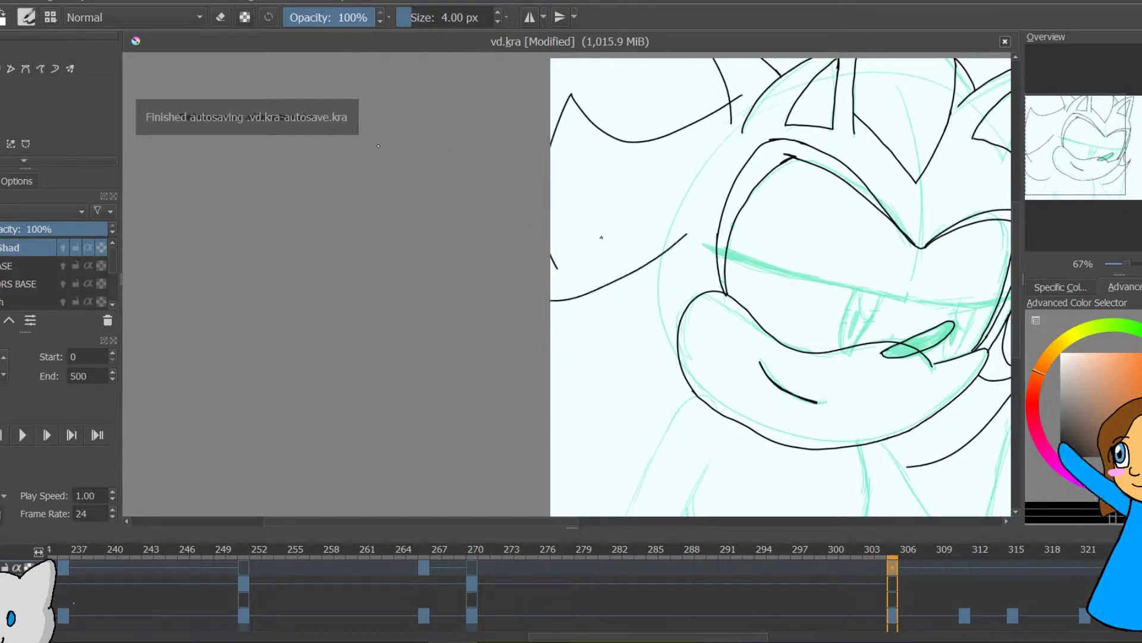
{"action": "left_click_drag", "start_coordinate": [690, 411], "coordinate": [536, 437]}
{"action": "key", "text": "ctrl+z"}
{"action": "key", "text": "ctrl+z"}
{"action": "left_click_drag", "start_coordinate": [384, 161], "coordinate": [583, 265]}
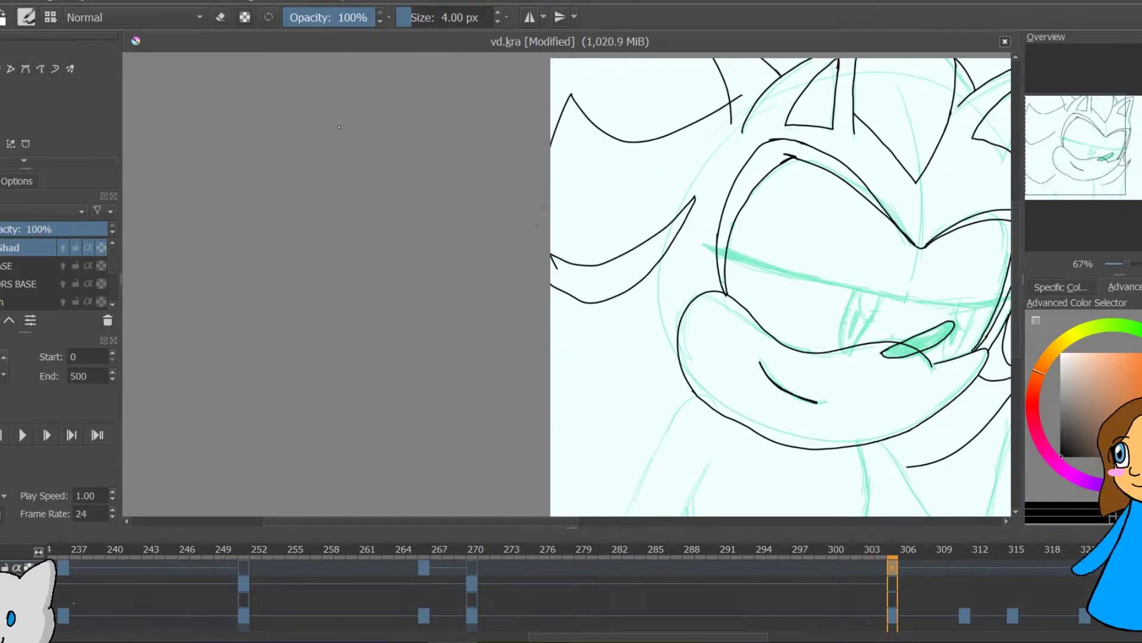
{"action": "scroll", "coordinate": [705, 61], "scroll_direction": "up", "scroll_amount": 2}
{"action": "key", "text": "e"}
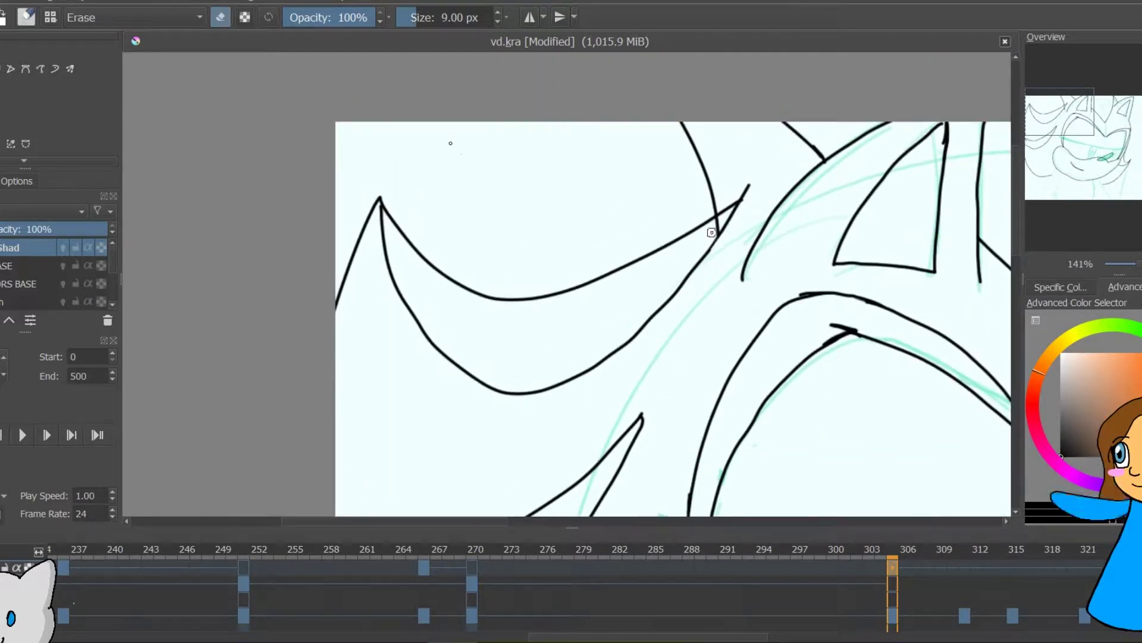
Erase the part of the muzzle line that crosses the inside of the nose
{"action": "left_click_drag", "start_coordinate": [1078, 115], "coordinate": [1069, 143]}
{"action": "left_click", "coordinate": [1064, 161]}
{"action": "left_click", "coordinate": [1090, 164]}
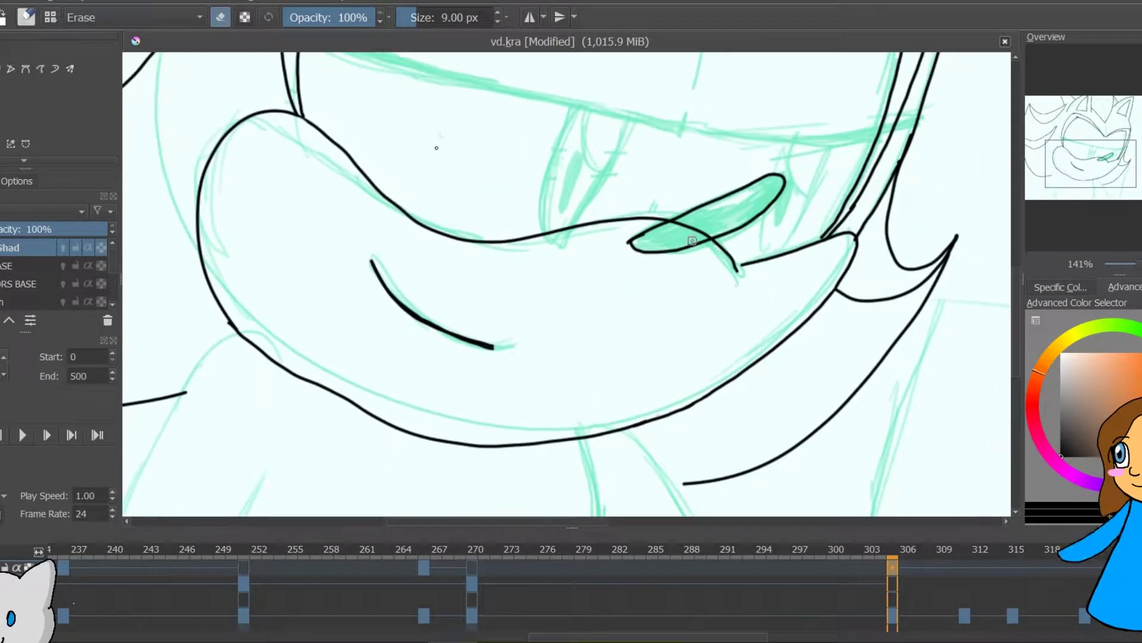
{"action": "scroll", "coordinate": [749, 171], "scroll_direction": "up", "scroll_amount": 2}
{"action": "key", "text": "e"}
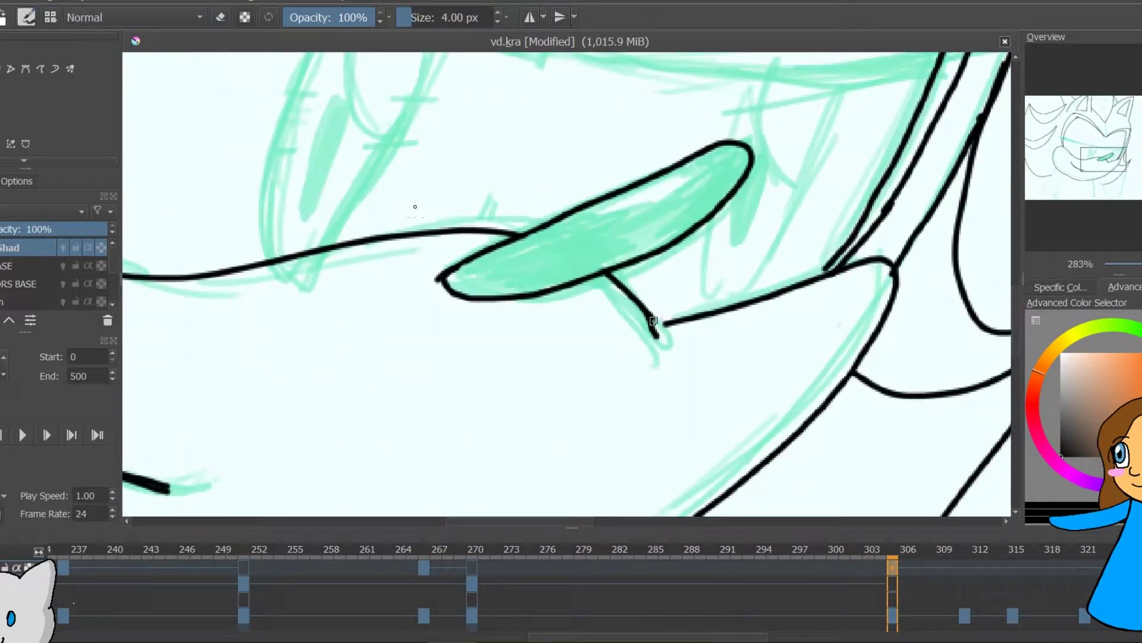
Fill the nose outline with solid black strokes
{"action": "mouse_move", "coordinate": [466, 273]}
{"action": "left_mouse_down"}
{"action": "mouse_move", "coordinate": [631, 196]}
{"action": "mouse_move", "coordinate": [572, 250]}
{"action": "mouse_move", "coordinate": [625, 262]}
{"action": "left_mouse_up"}
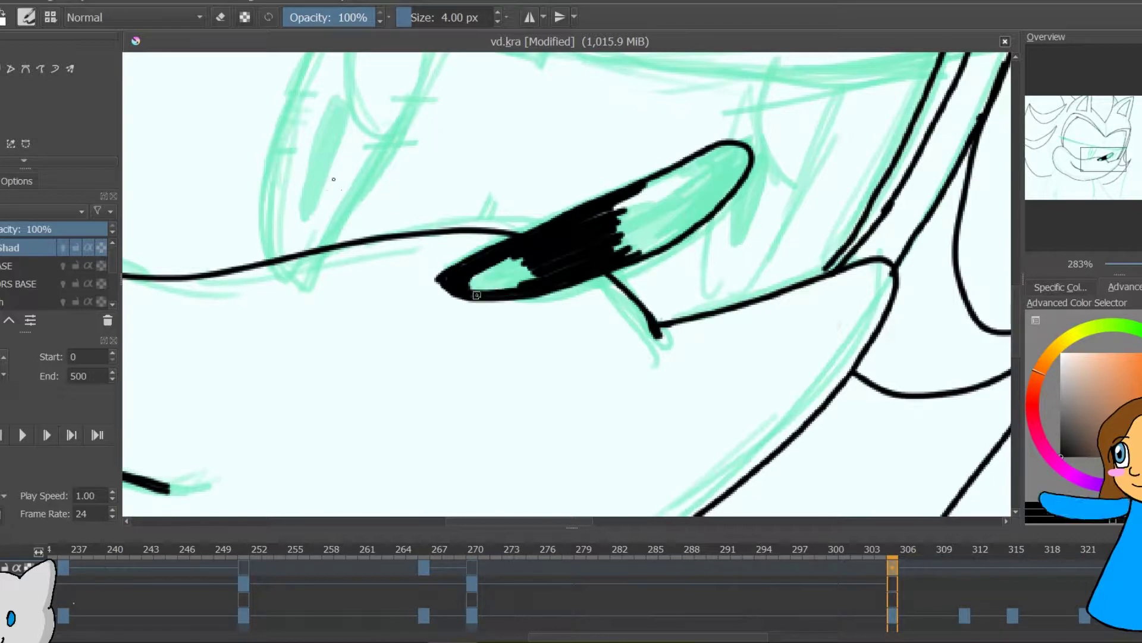
{"action": "left_click_drag", "start_coordinate": [476, 296], "coordinate": [526, 259]}
{"action": "mouse_move", "coordinate": [619, 214]}
{"action": "left_mouse_down"}
{"action": "mouse_move", "coordinate": [714, 156]}
{"action": "mouse_move", "coordinate": [684, 220]}
{"action": "mouse_move", "coordinate": [624, 250]}
{"action": "mouse_move", "coordinate": [718, 167]}
{"action": "mouse_move", "coordinate": [730, 178]}
{"action": "left_mouse_up"}
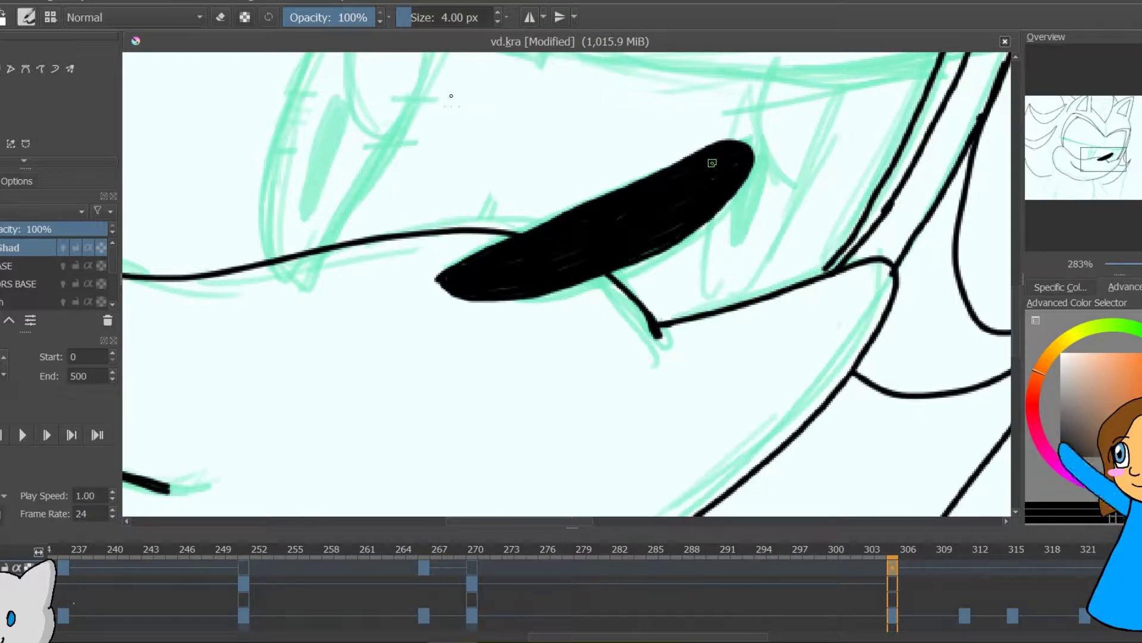
Ink the smaller eye's thick eyelid, iris edges and pupil, and erase the iris overshoot at the muzzle
{"action": "mouse_move", "coordinate": [562, 135]}
{"action": "left_mouse_down"}
{"action": "mouse_move", "coordinate": [599, 255]}
{"action": "mouse_move", "coordinate": [880, 242]}
{"action": "mouse_move", "coordinate": [683, 250]}
{"action": "left_mouse_up"}
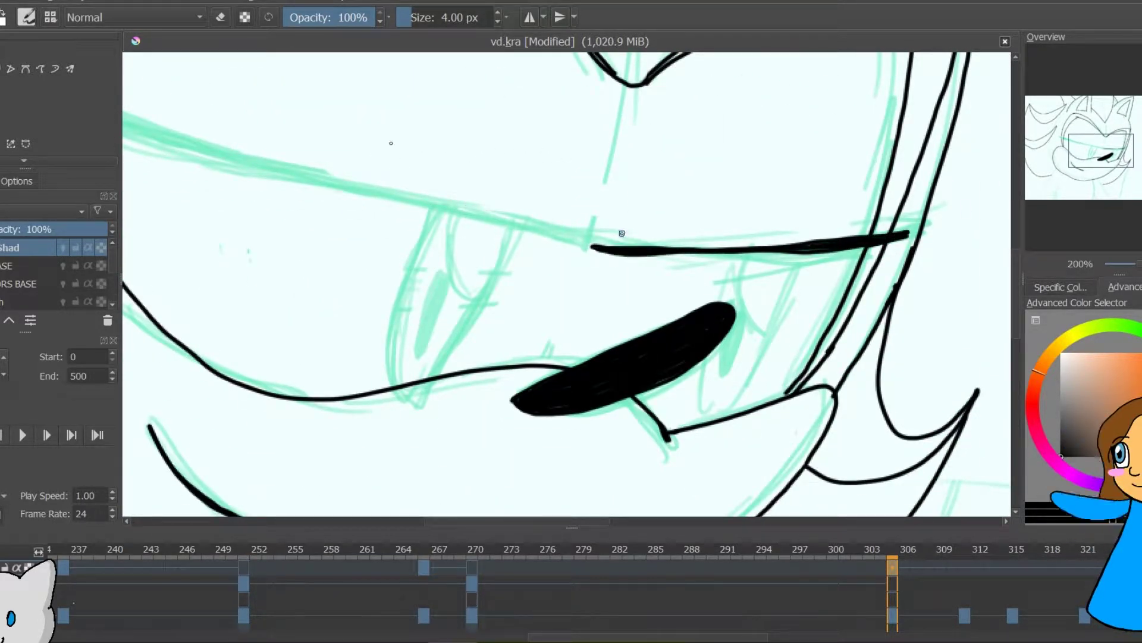
{"action": "left_click_drag", "start_coordinate": [764, 356], "coordinate": [723, 417]}
{"action": "left_click_drag", "start_coordinate": [745, 306], "coordinate": [750, 305]}
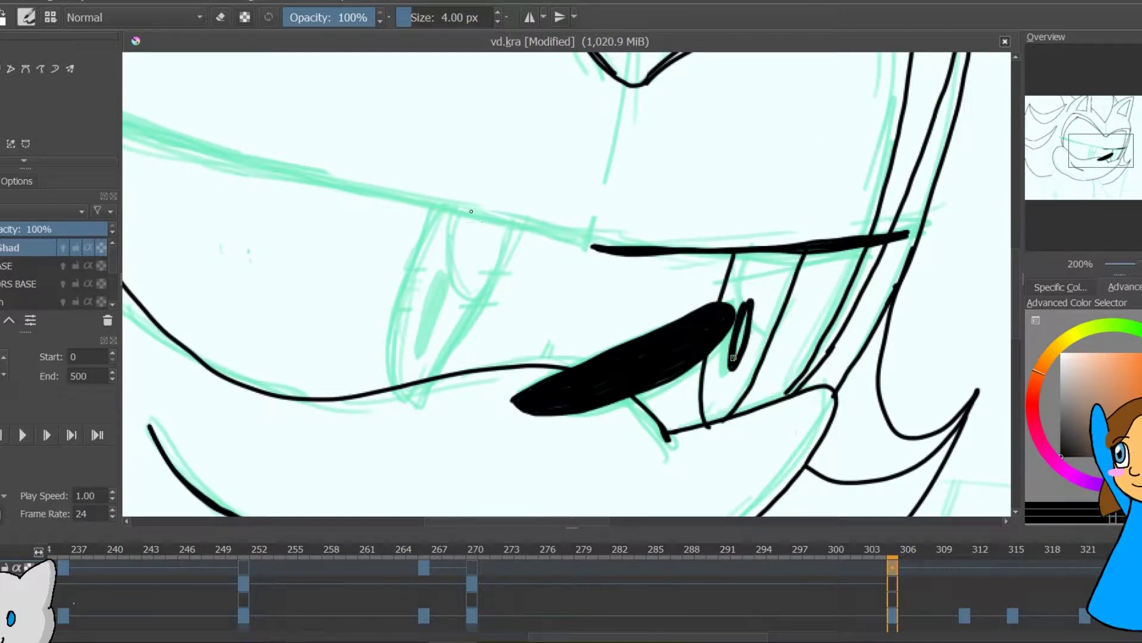
{"action": "key", "text": "e"}
{"action": "left_click_drag", "start_coordinate": [706, 429], "coordinate": [734, 426]}
Ink the larger eye's long eyelid as a solid black wedge tapering towards the smaller eye's lid
{"action": "left_click_drag", "start_coordinate": [388, 59], "coordinate": [711, 76]}
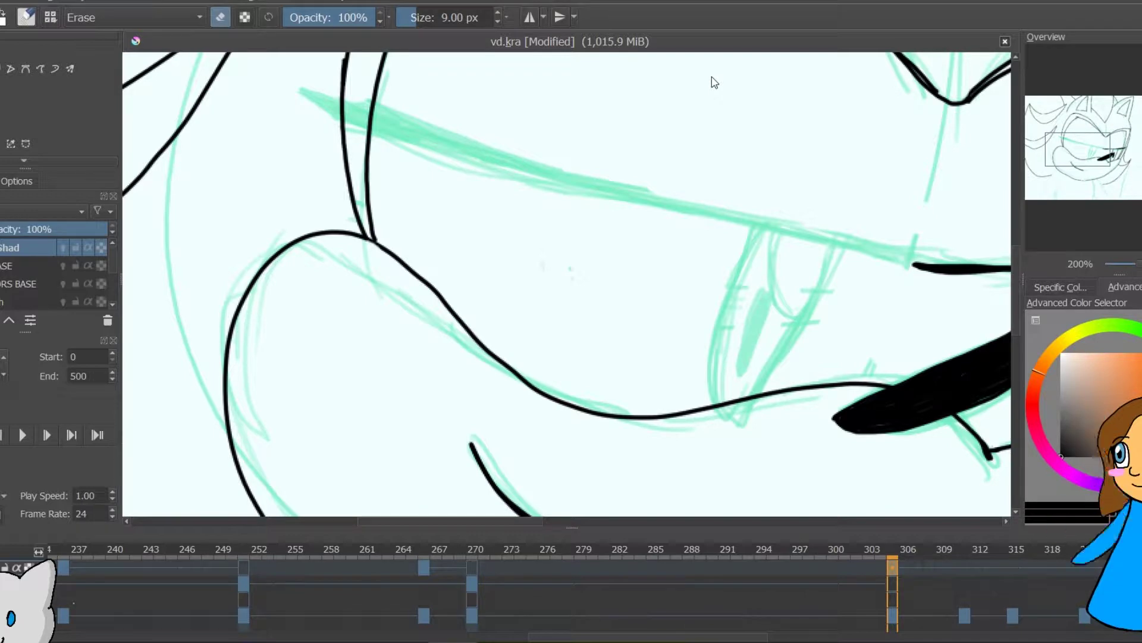
{"action": "key", "text": "e"}
{"action": "left_click_drag", "start_coordinate": [301, 95], "coordinate": [904, 261]}
{"action": "key", "text": "ctrl+z"}
{"action": "left_click_drag", "start_coordinate": [299, 85], "coordinate": [703, 206]}
{"action": "key", "text": "ctrl+z"}
{"action": "mouse_move", "coordinate": [920, 263]}
{"action": "left_mouse_down"}
{"action": "mouse_move", "coordinate": [297, 86]}
{"action": "mouse_move", "coordinate": [623, 184]}
{"action": "mouse_move", "coordinate": [355, 100]}
{"action": "mouse_move", "coordinate": [531, 174]}
{"action": "left_mouse_up"}
{"action": "key", "text": "ctrl+z"}
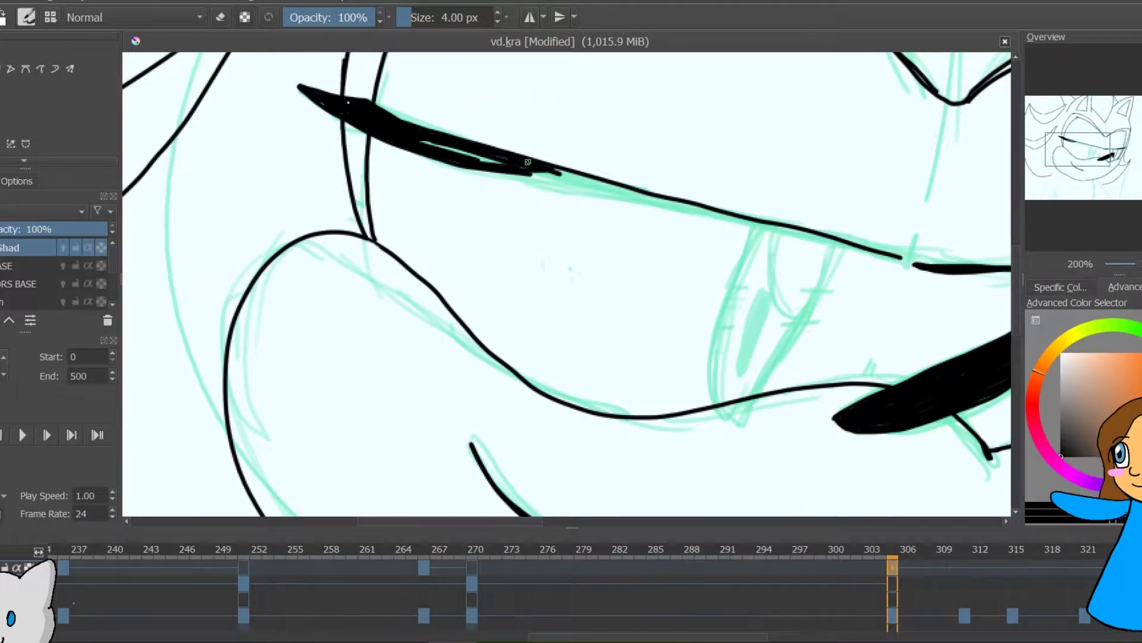
{"action": "mouse_move", "coordinate": [907, 263]}
{"action": "left_mouse_down"}
{"action": "mouse_move", "coordinate": [494, 163]}
{"action": "mouse_move", "coordinate": [699, 210]}
{"action": "left_mouse_up"}
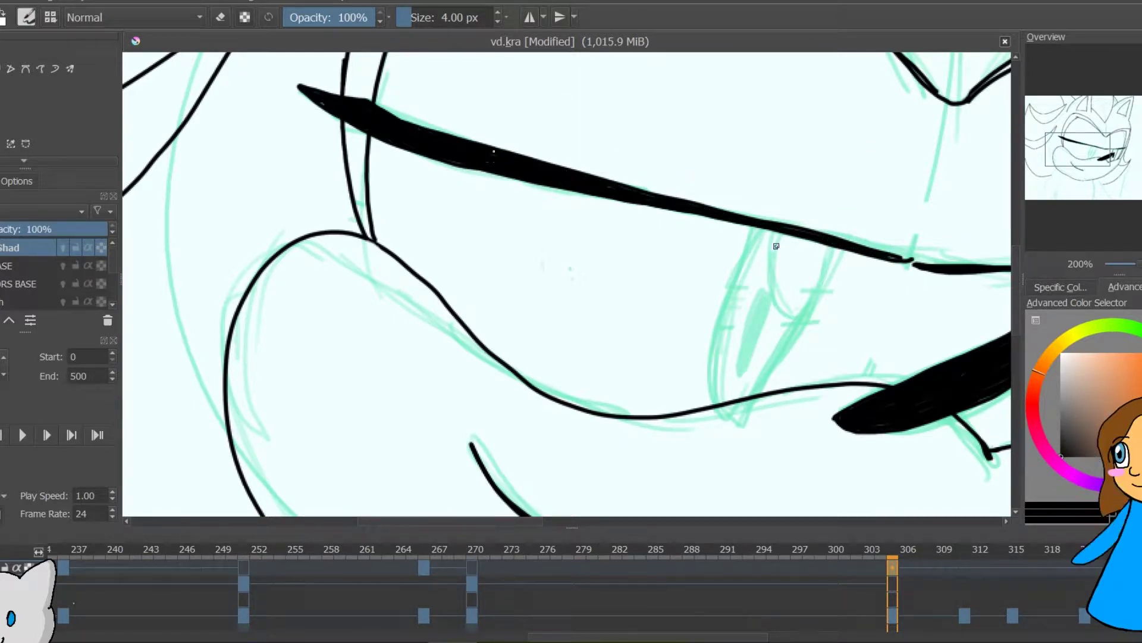
Ink the larger eye's iris edges and solid black pupil, and check the drawing at full-page view
{"action": "left_click_drag", "start_coordinate": [775, 285], "coordinate": [746, 331]}
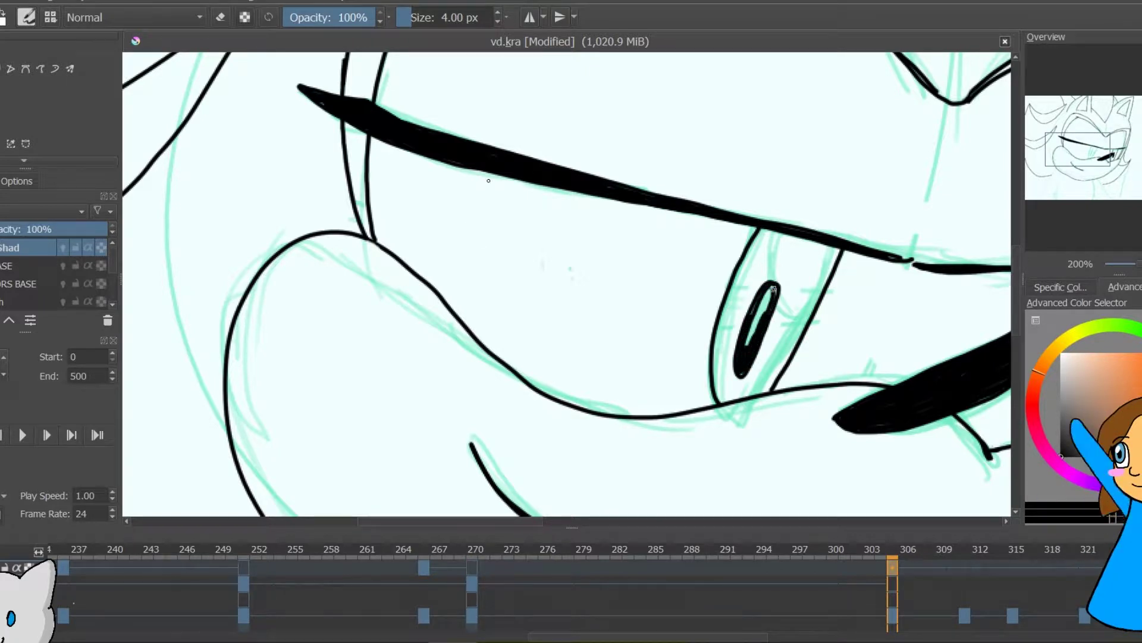
{"action": "left_click", "coordinate": [1096, 264]}
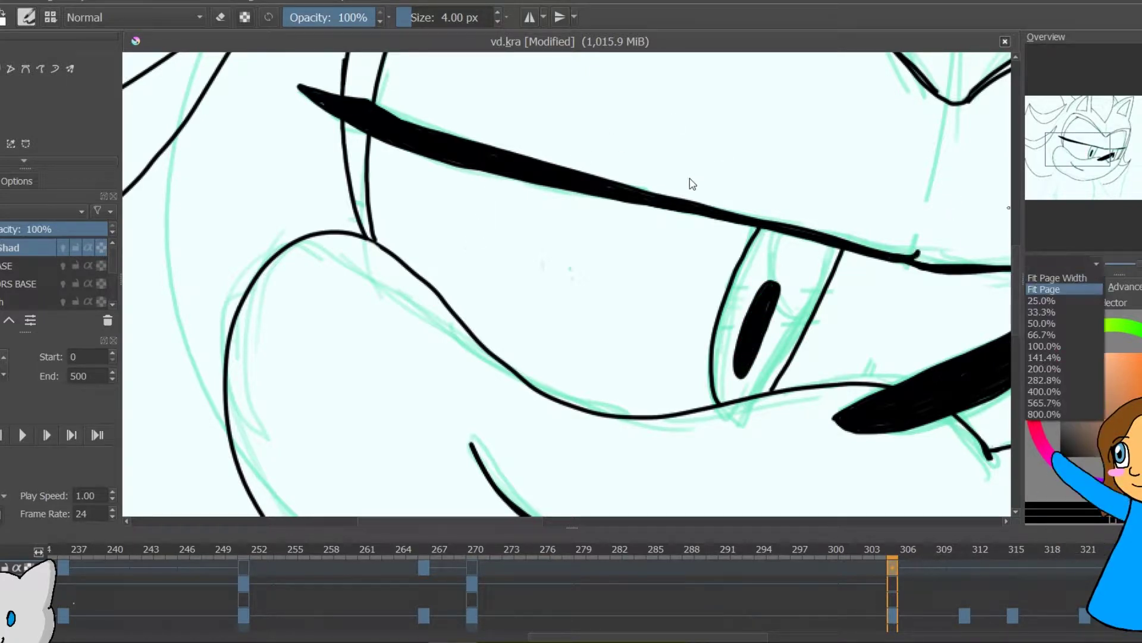
{"action": "left_click", "coordinate": [1048, 288]}
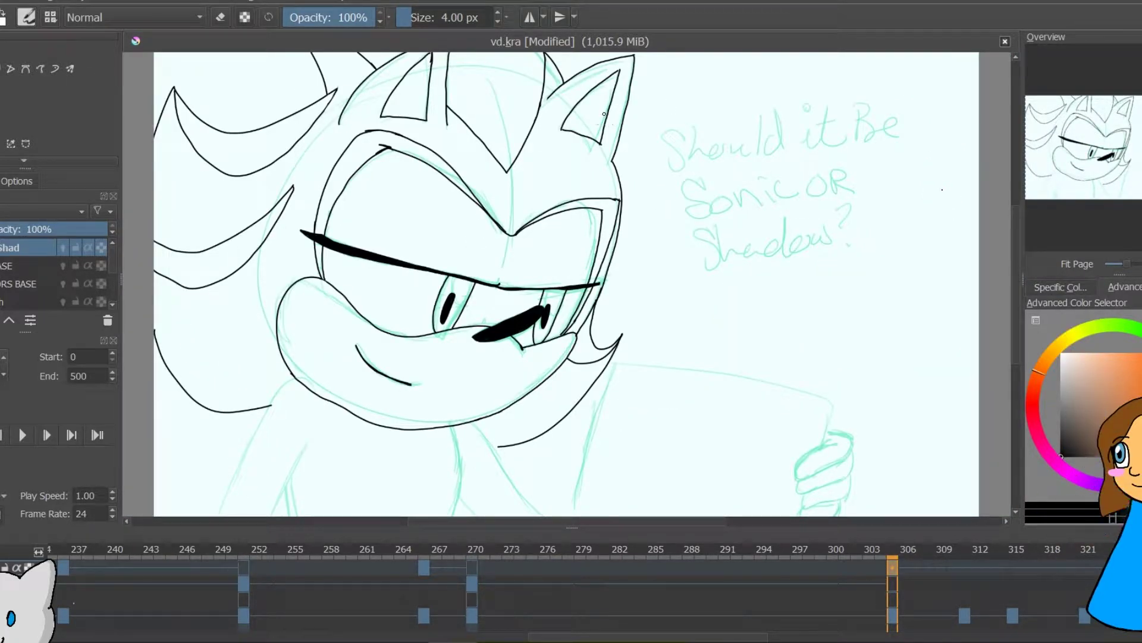
{"action": "scroll", "coordinate": [749, 163], "scroll_direction": "up", "scroll_amount": 6}
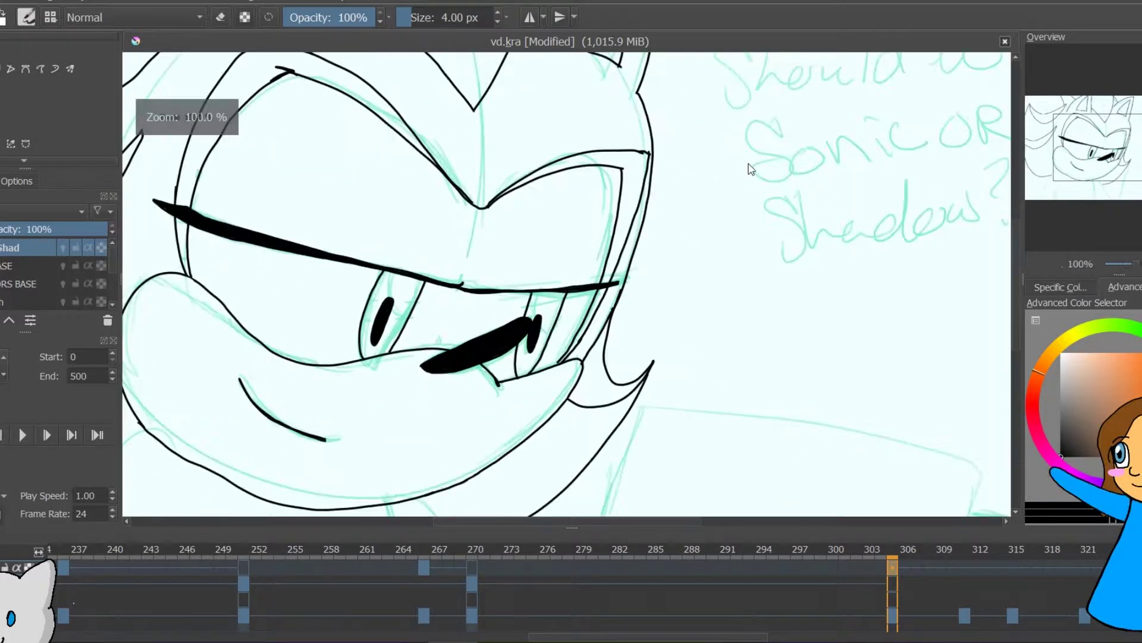
Ink the near shoulder's rounded outline below the muzzle and erase the overlapping line
{"action": "left_click_drag", "start_coordinate": [749, 213], "coordinate": [989, 187]}
{"action": "mouse_move", "coordinate": [266, 512]}
{"action": "left_mouse_down"}
{"action": "mouse_move", "coordinate": [694, 107]}
{"action": "mouse_move", "coordinate": [1005, 119]}
{"action": "left_mouse_up"}
{"action": "mouse_move", "coordinate": [530, 303]}
{"action": "left_mouse_down"}
{"action": "mouse_move", "coordinate": [514, 226]}
{"action": "mouse_move", "coordinate": [494, 194]}
{"action": "mouse_move", "coordinate": [240, 406]}
{"action": "left_mouse_up"}
{"action": "key", "text": "ctrl+z"}
{"action": "key", "text": "e"}
{"action": "left_click", "coordinate": [305, 301]}
{"action": "left_click_drag", "start_coordinate": [417, 186], "coordinate": [533, 267]}
{"action": "key", "text": "e"}
{"action": "left_click_drag", "start_coordinate": [295, 398], "coordinate": [489, 150]}
Ink the edges of the near upper arm down to the canvas edge, with the short inner arm line
{"action": "mouse_move", "coordinate": [646, 316]}
{"action": "left_mouse_down"}
{"action": "mouse_move", "coordinate": [684, 118]}
{"action": "mouse_move", "coordinate": [622, 280]}
{"action": "left_mouse_up"}
{"action": "left_click_drag", "start_coordinate": [417, 104], "coordinate": [247, 504]}
{"action": "key", "text": "ctrl+z"}
{"action": "left_click_drag", "start_coordinate": [666, 178], "coordinate": [479, 504]}
{"action": "left_click_drag", "start_coordinate": [541, 382], "coordinate": [564, 504]}
Ink the torso's side line and the far arm's edges below the chin
{"action": "mouse_move", "coordinate": [985, 196]}
{"action": "left_mouse_down"}
{"action": "mouse_move", "coordinate": [187, 182]}
{"action": "mouse_move", "coordinate": [288, 144]}
{"action": "left_mouse_up"}
{"action": "mouse_move", "coordinate": [593, 78]}
{"action": "left_mouse_down"}
{"action": "mouse_move", "coordinate": [599, 451]}
{"action": "mouse_move", "coordinate": [614, 346]}
{"action": "mouse_move", "coordinate": [589, 450]}
{"action": "left_mouse_up"}
{"action": "key", "text": "ctrl+z"}
{"action": "left_click_drag", "start_coordinate": [1004, 63], "coordinate": [680, 97]}
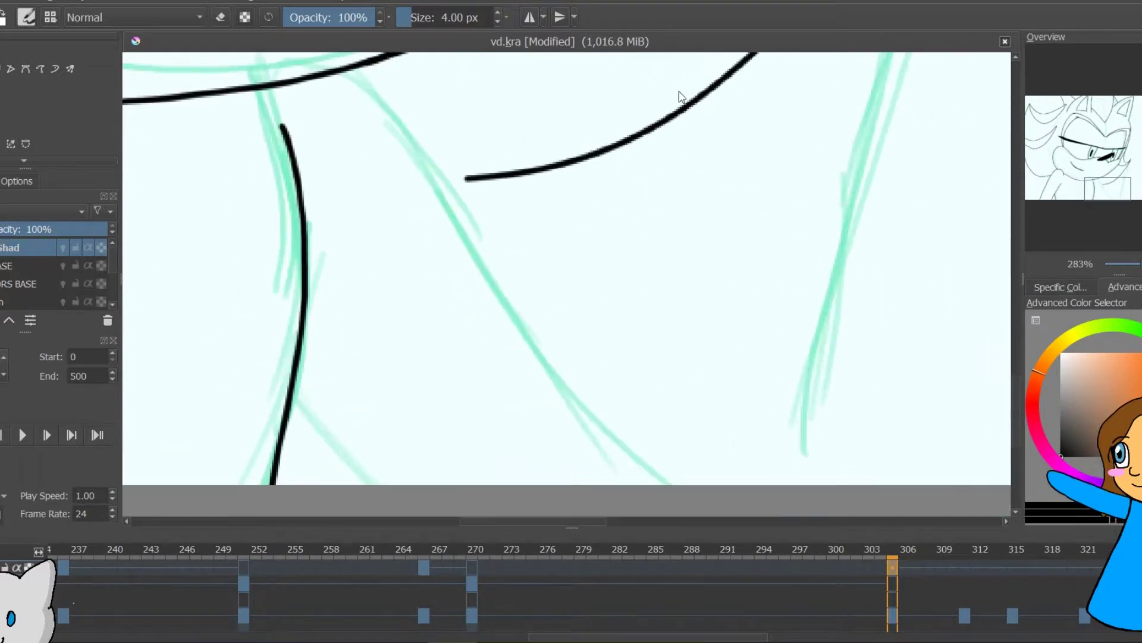
{"action": "left_click_drag", "start_coordinate": [346, 66], "coordinate": [679, 485]}
{"action": "left_click_drag", "start_coordinate": [292, 392], "coordinate": [370, 485]}
Ink the curled fingers of the hand gripping the paper, following the green sketch
{"action": "left_click_drag", "start_coordinate": [928, 119], "coordinate": [280, 104]}
{"action": "left_click_drag", "start_coordinate": [928, 116], "coordinate": [280, 104]}
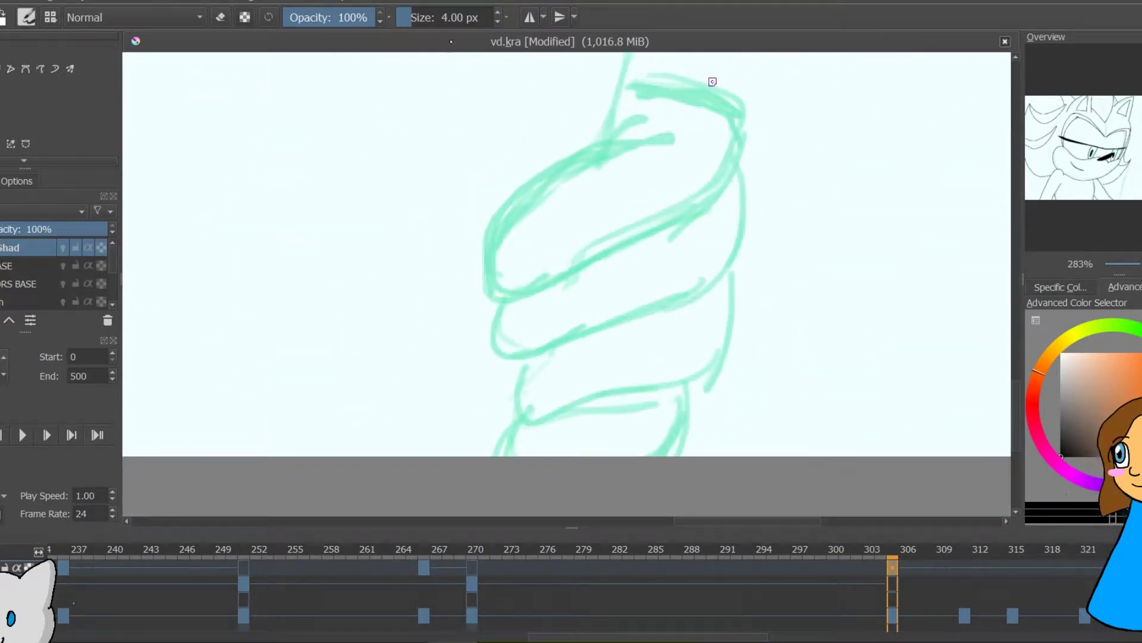
{"action": "mouse_move", "coordinate": [626, 84]}
{"action": "left_mouse_down"}
{"action": "mouse_move", "coordinate": [734, 127]}
{"action": "mouse_move", "coordinate": [683, 136]}
{"action": "left_mouse_up"}
{"action": "left_click_drag", "start_coordinate": [614, 132], "coordinate": [650, 109]}
{"action": "mouse_move", "coordinate": [732, 165]}
{"action": "left_mouse_down"}
{"action": "mouse_move", "coordinate": [686, 299]}
{"action": "mouse_move", "coordinate": [501, 301]}
{"action": "left_mouse_up"}
{"action": "mouse_move", "coordinate": [729, 273]}
{"action": "left_mouse_down"}
{"action": "mouse_move", "coordinate": [732, 305]}
{"action": "mouse_move", "coordinate": [523, 362]}
{"action": "left_mouse_up"}
{"action": "left_click_drag", "start_coordinate": [686, 382], "coordinate": [651, 456]}
{"action": "left_click_drag", "start_coordinate": [521, 418], "coordinate": [497, 456]}
{"action": "left_click_drag", "start_coordinate": [706, 97], "coordinate": [820, 288]}
{"action": "left_click_drag", "start_coordinate": [725, 324], "coordinate": [770, 155]}
{"action": "mouse_move", "coordinate": [742, 102]}
{"action": "left_mouse_down"}
{"action": "mouse_move", "coordinate": [1008, 259]}
{"action": "mouse_move", "coordinate": [649, 63]}
{"action": "left_mouse_up"}
Ink the paper's top edge and the long side edge nearest the face, erasing the rough line end
{"action": "left_click_drag", "start_coordinate": [954, 274], "coordinate": [203, 120]}
{"action": "scroll", "coordinate": [914, 158], "scroll_direction": "left", "scroll_amount": 8}
{"action": "key", "text": "e"}
{"action": "left_click_drag", "start_coordinate": [860, 194], "coordinate": [761, 192]}
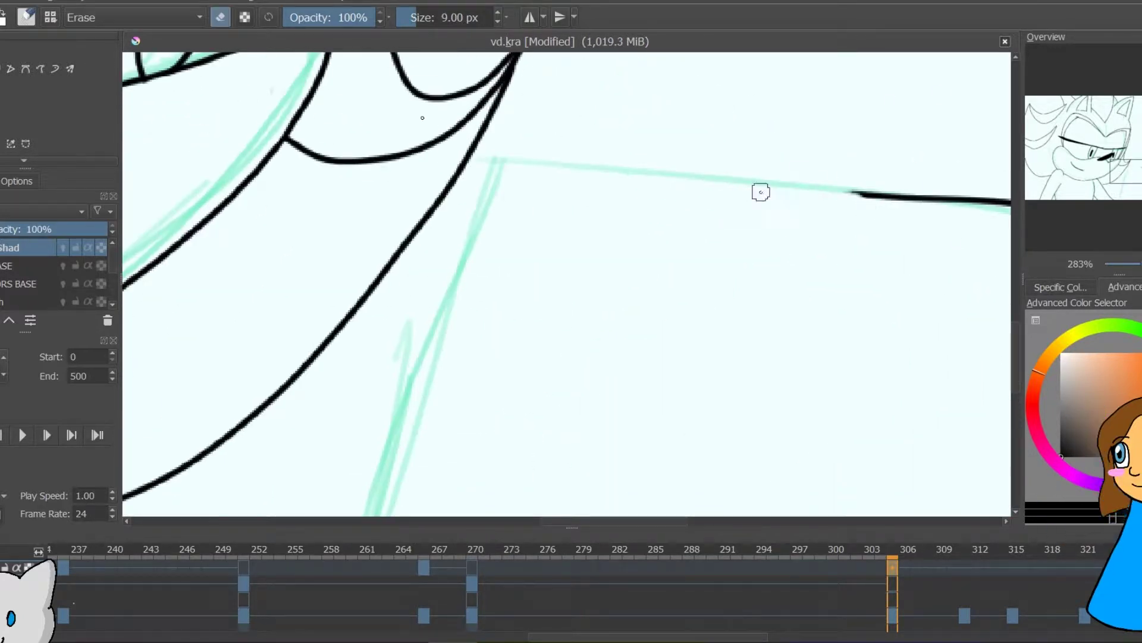
{"action": "key", "text": "e"}
{"action": "left_click_drag", "start_coordinate": [490, 166], "coordinate": [905, 201]}
{"action": "left_click_drag", "start_coordinate": [1131, 181], "coordinate": [1125, 181]}
{"action": "key", "text": "ctrl+z"}
{"action": "left_click_drag", "start_coordinate": [587, 157], "coordinate": [470, 486]}
{"action": "left_click_drag", "start_coordinate": [1127, 177], "coordinate": [1120, 198]}
{"action": "left_click_drag", "start_coordinate": [615, 78], "coordinate": [553, 429]}
{"action": "left_click_drag", "start_coordinate": [1120, 191], "coordinate": [1140, 138]}
Ink the chest fur's pointed tufts below the chin and down both sides of the torso
{"action": "scroll", "coordinate": [722, 174], "scroll_direction": "down", "scroll_amount": 4}
{"action": "left_click", "coordinate": [1078, 264]}
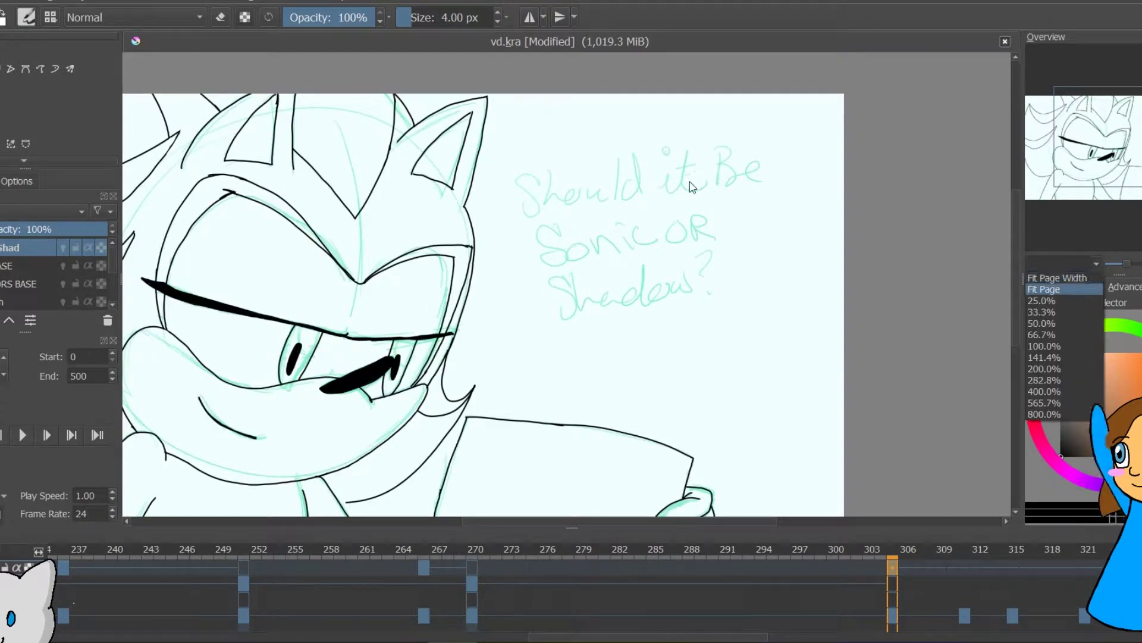
{"action": "left_click", "coordinate": [1048, 289]}
{"action": "scroll", "coordinate": [274, 444], "scroll_direction": "up", "scroll_amount": 5}
{"action": "left_click_drag", "start_coordinate": [442, 297], "coordinate": [593, 374]}
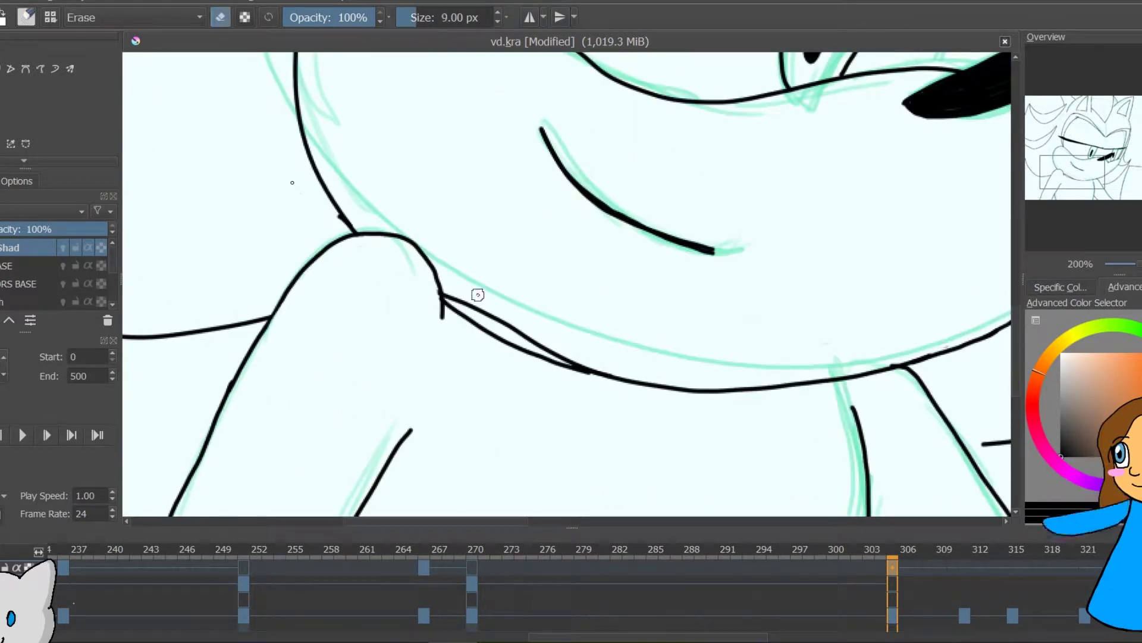
{"action": "left_click_drag", "start_coordinate": [777, 337], "coordinate": [714, 115]}
{"action": "key", "text": "e"}
{"action": "mouse_move", "coordinate": [704, 207]}
{"action": "left_mouse_down"}
{"action": "mouse_move", "coordinate": [605, 214]}
{"action": "mouse_move", "coordinate": [417, 287]}
{"action": "left_mouse_up"}
{"action": "mouse_move", "coordinate": [704, 206]}
{"action": "left_mouse_down"}
{"action": "mouse_move", "coordinate": [773, 262]}
{"action": "mouse_move", "coordinate": [762, 365]}
{"action": "left_mouse_up"}
{"action": "left_click_drag", "start_coordinate": [765, 368], "coordinate": [769, 435]}
{"action": "mouse_move", "coordinate": [440, 289]}
{"action": "left_mouse_down"}
{"action": "mouse_move", "coordinate": [393, 408]}
{"action": "mouse_move", "coordinate": [409, 410]}
{"action": "left_mouse_up"}
Erase the torso and chin lines that run through the chest fur tufts
{"action": "key", "text": "e"}
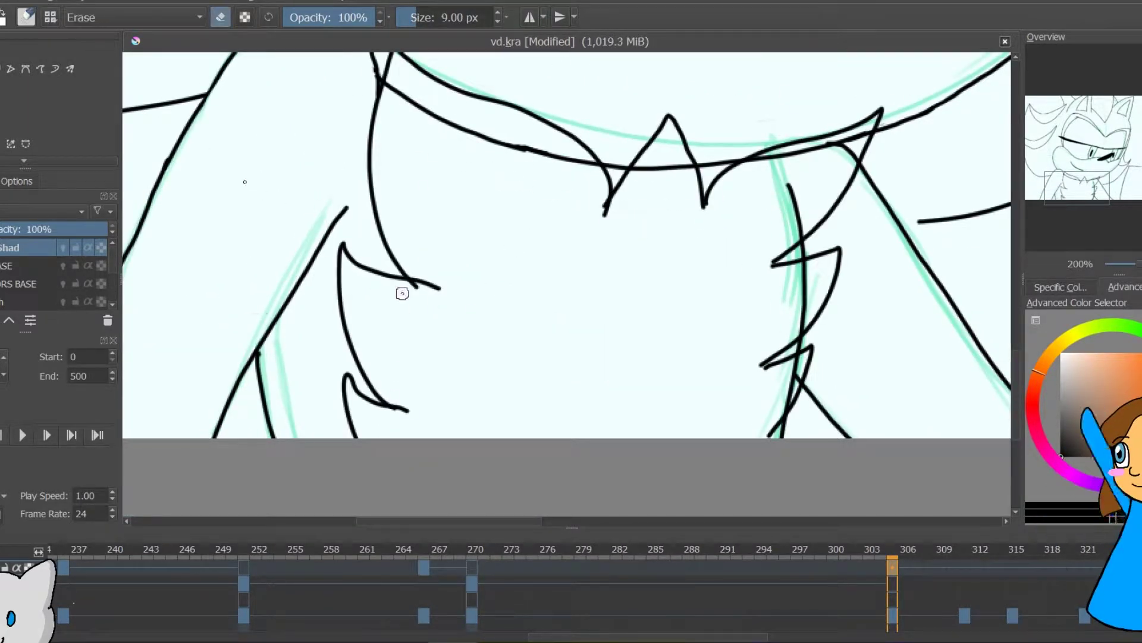
{"action": "mouse_move", "coordinate": [795, 368]}
{"action": "left_mouse_down"}
{"action": "mouse_move", "coordinate": [764, 393]}
{"action": "mouse_move", "coordinate": [812, 368]}
{"action": "mouse_move", "coordinate": [774, 436]}
{"action": "left_mouse_up"}
{"action": "key", "text": "e"}
{"action": "key", "text": "e"}
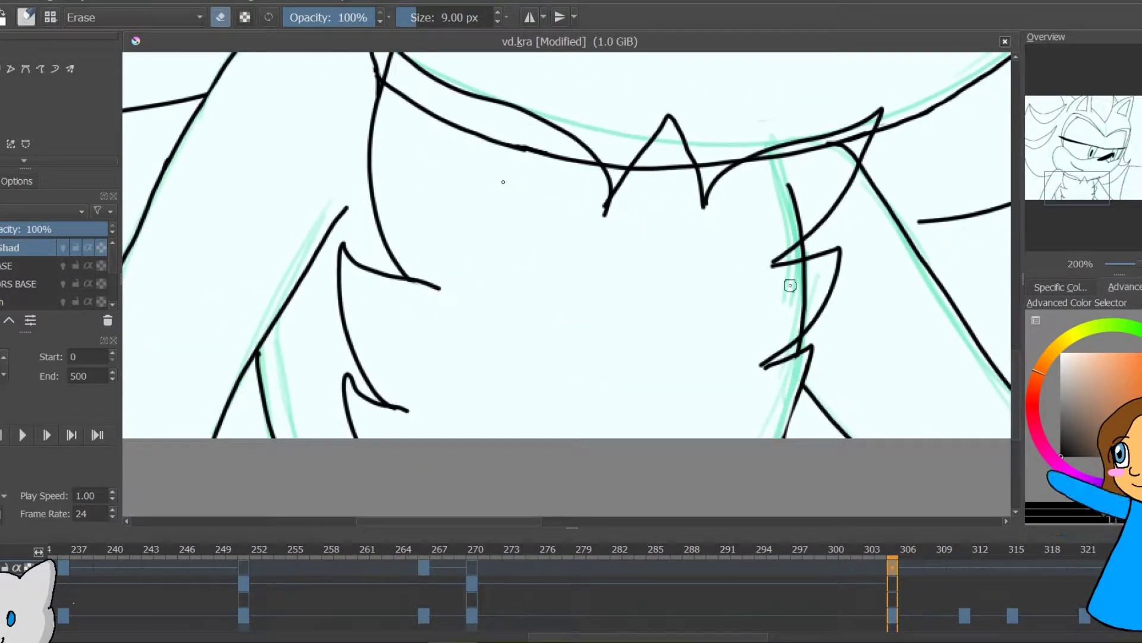
{"action": "mouse_move", "coordinate": [608, 211]}
{"action": "left_mouse_down"}
{"action": "mouse_move", "coordinate": [598, 199]}
{"action": "mouse_move", "coordinate": [656, 173]}
{"action": "left_mouse_up"}
{"action": "left_click_drag", "start_coordinate": [897, 88], "coordinate": [749, 218]}
{"action": "left_click_drag", "start_coordinate": [636, 285], "coordinate": [624, 289]}
{"action": "left_click_drag", "start_coordinate": [718, 265], "coordinate": [709, 286]}
{"action": "left_click_drag", "start_coordinate": [369, 220], "coordinate": [665, 266]}
{"action": "left_click_drag", "start_coordinate": [548, 270], "coordinate": [544, 260]}
{"action": "left_click_drag", "start_coordinate": [731, 339], "coordinate": [647, 325]}
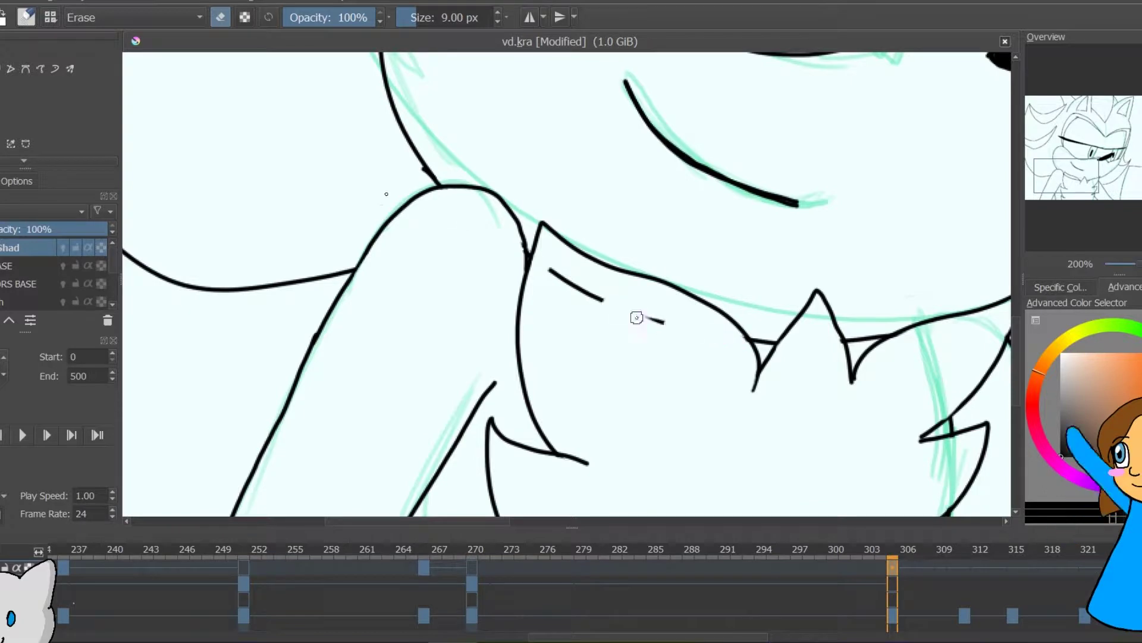
{"action": "mouse_move", "coordinate": [759, 372]}
{"action": "left_mouse_down"}
{"action": "mouse_move", "coordinate": [752, 409]}
{"action": "mouse_move", "coordinate": [764, 390]}
{"action": "left_mouse_up"}
Examine the inked fur, eyes and forehead up close, and step through the neighbouring frames at full-page view
{"action": "key", "text": "e"}
{"action": "left_click_drag", "start_coordinate": [619, 423], "coordinate": [524, 183]}
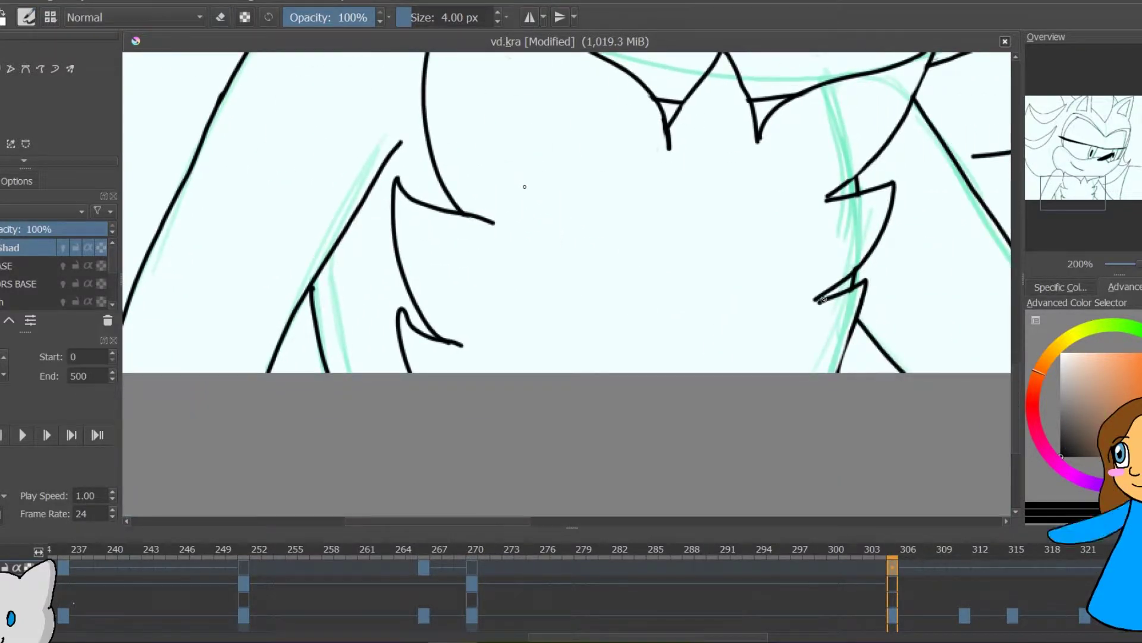
{"action": "left_click_drag", "start_coordinate": [165, 210], "coordinate": [449, 273]}
{"action": "left_click_drag", "start_coordinate": [892, 238], "coordinate": [368, 266]}
{"action": "left_click_drag", "start_coordinate": [827, 411], "coordinate": [630, 295]}
{"action": "left_click_drag", "start_coordinate": [517, 139], "coordinate": [660, 454]}
{"action": "mouse_move", "coordinate": [710, 115]}
{"action": "left_mouse_down"}
{"action": "mouse_move", "coordinate": [495, 376]}
{"action": "mouse_move", "coordinate": [721, 71]}
{"action": "left_mouse_up"}
{"action": "key", "text": "e"}
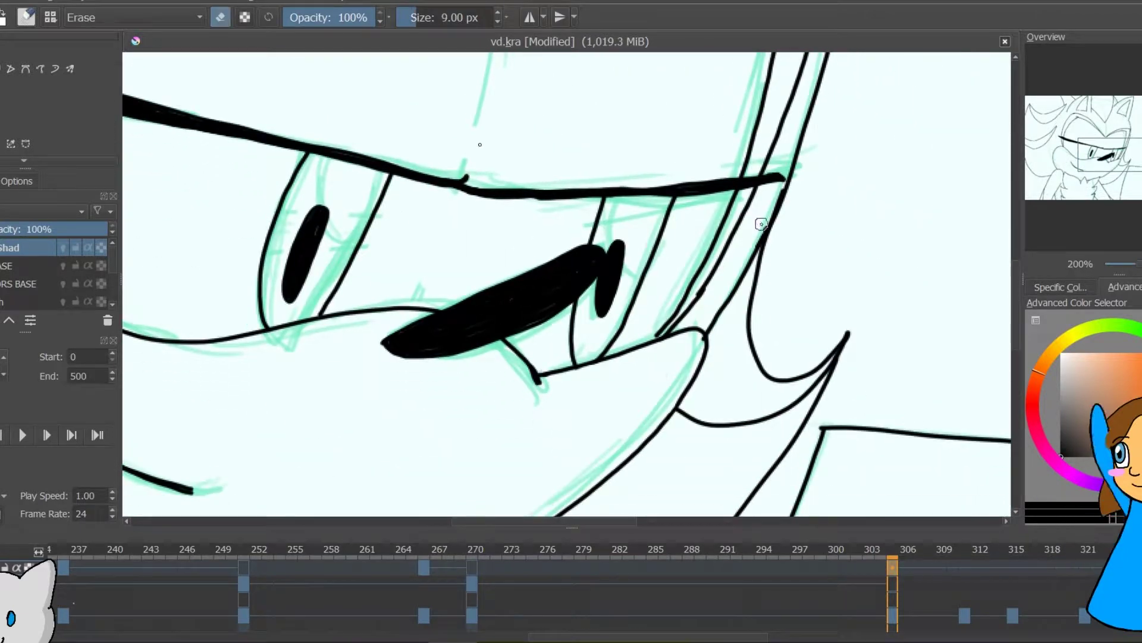
{"action": "left_click_drag", "start_coordinate": [586, 113], "coordinate": [744, 429]}
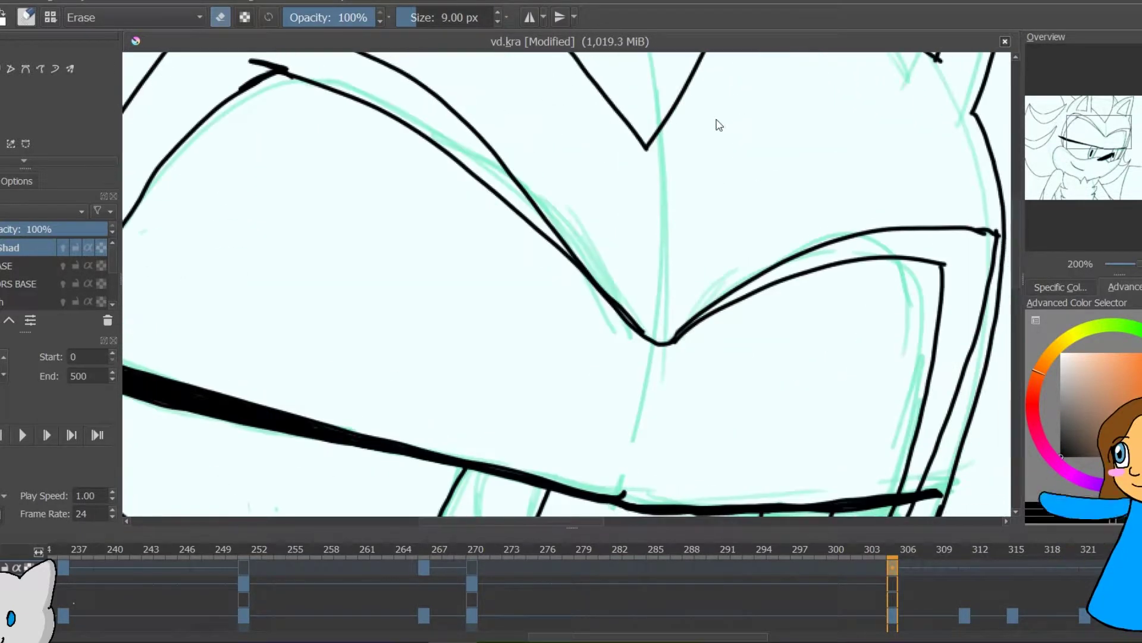
{"action": "key", "text": "2"}
{"action": "key", "text": "Right"}
{"action": "key", "text": "Right"}
{"action": "key", "text": "Right"}
{"action": "key", "text": "Right"}
{"action": "key", "text": "Right"}
{"action": "key", "text": "Right"}
{"action": "key", "text": "Left"}
{"action": "key", "text": "Left"}
{"action": "key", "text": "Left"}
{"action": "key", "text": "Left"}
{"action": "key", "text": "Left"}
{"action": "key", "text": "Left"}
Create duplicate keyframes of the inked drawing at frames 315 and 326 on the ink layer
{"action": "left_click", "coordinate": [1012, 567]}
{"action": "right_click", "coordinate": [1012, 567]}
{"action": "left_click", "coordinate": [1065, 538]}
{"action": "left_click", "coordinate": [1085, 567]}
{"action": "left_click", "coordinate": [1139, 567]}
{"action": "right_click", "coordinate": [1139, 567]}
{"action": "left_click", "coordinate": [1080, 538]}
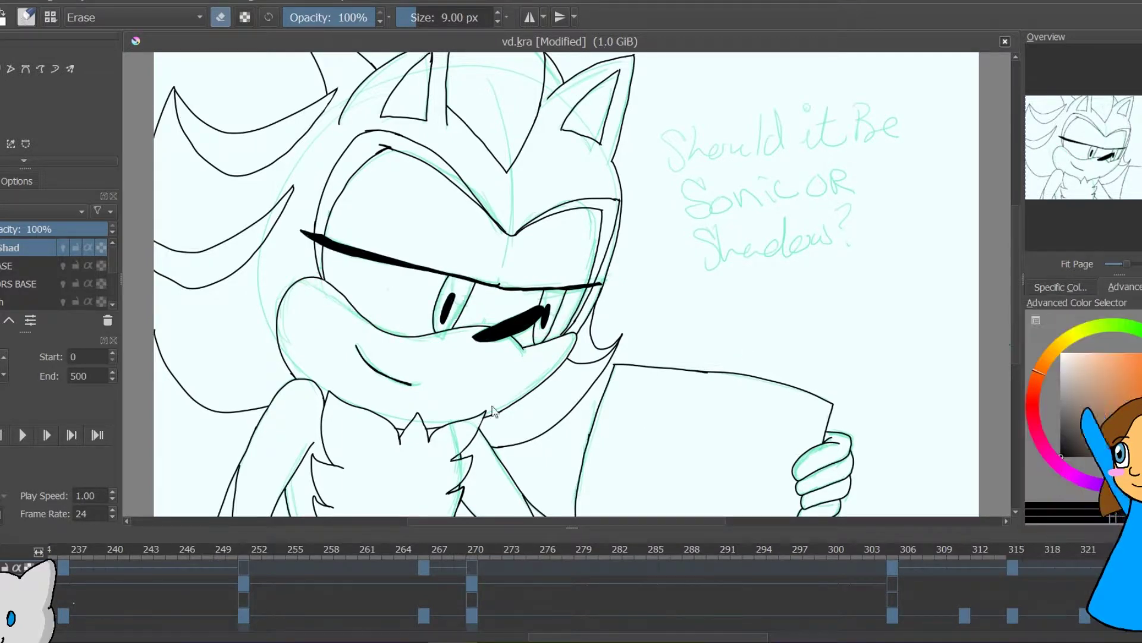
Add an ink-layer keyframe at frame 342 and duplicate the inked drawing at frame 311
{"action": "left_click_drag", "start_coordinate": [758, 637], "coordinate": [823, 637]}
{"action": "right_click", "coordinate": [1030, 567]}
{"action": "left_click", "coordinate": [1077, 516]}
{"action": "right_click", "coordinate": [656, 567]}
{"action": "left_click", "coordinate": [684, 535]}
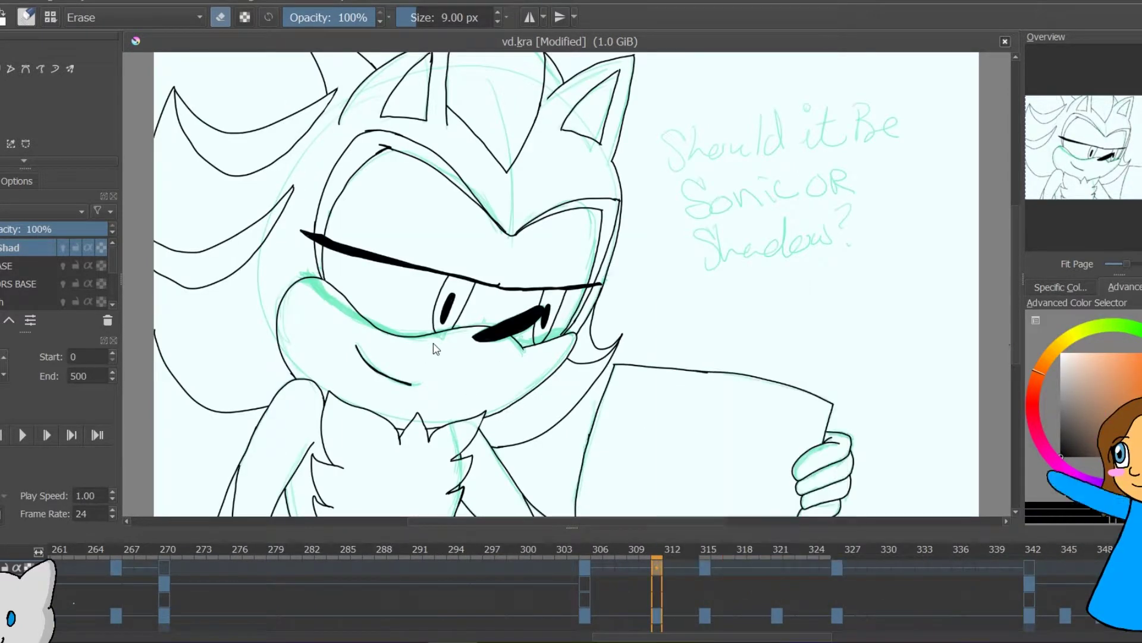
Erase the smaller eye's lid, pupil and iris lines on frame 311, keeping the nose
{"action": "left_click", "coordinate": [1140, 264]}
{"action": "left_click", "coordinate": [1141, 264]}
{"action": "left_click_drag", "start_coordinate": [712, 278], "coordinate": [844, 175]}
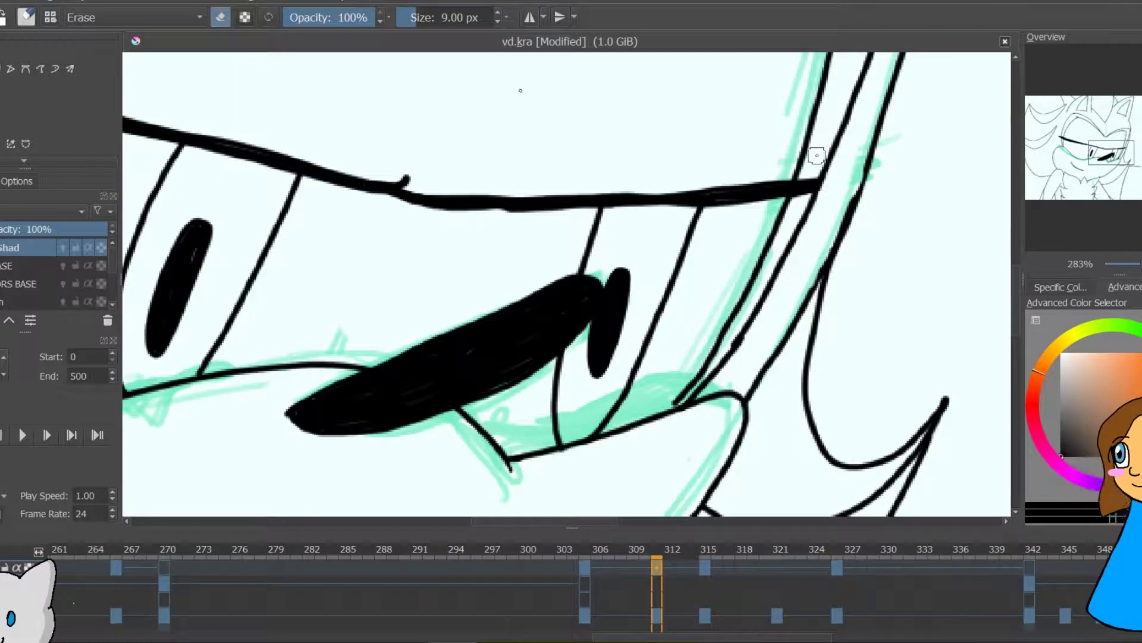
{"action": "mouse_move", "coordinate": [585, 355]}
{"action": "left_mouse_down"}
{"action": "mouse_move", "coordinate": [601, 309]}
{"action": "mouse_move", "coordinate": [624, 303]}
{"action": "left_mouse_up"}
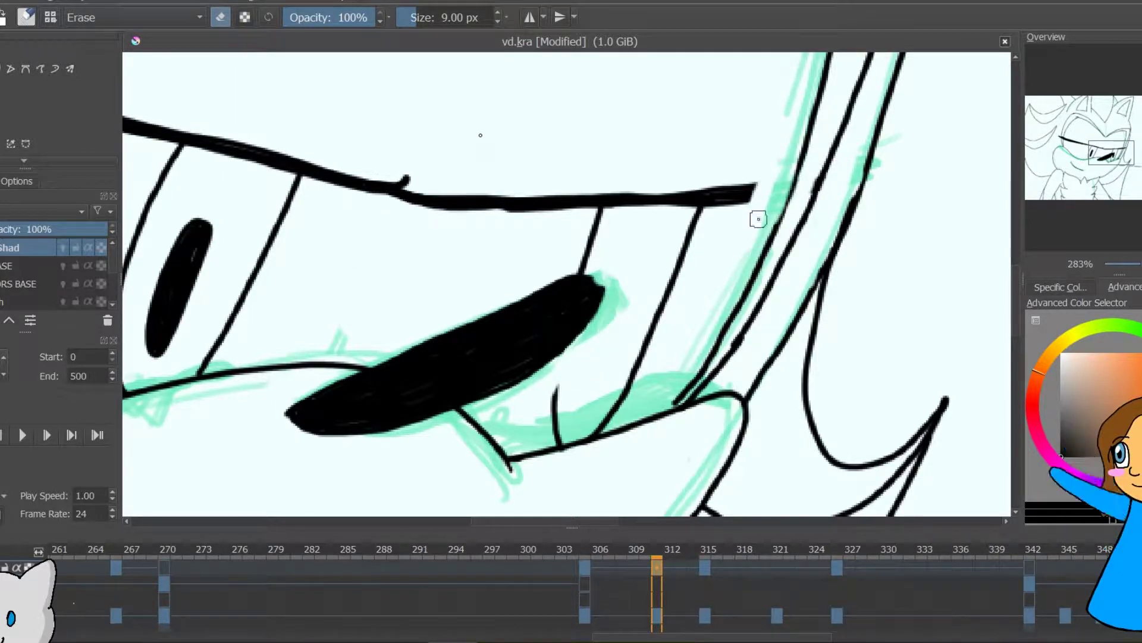
{"action": "mouse_move", "coordinate": [588, 426]}
{"action": "left_mouse_down"}
{"action": "mouse_move", "coordinate": [612, 411]}
{"action": "mouse_move", "coordinate": [601, 202]}
{"action": "mouse_move", "coordinate": [594, 265]}
{"action": "left_mouse_up"}
{"action": "key", "text": "e"}
{"action": "left_click_drag", "start_coordinate": [1112, 154], "coordinate": [1097, 153]}
{"action": "key", "text": "e"}
Erase the larger eye's open lid, iris and pupil, and repair the face outlines the lid crossed
{"action": "mouse_move", "coordinate": [660, 180]}
{"action": "left_mouse_down"}
{"action": "mouse_move", "coordinate": [875, 186]}
{"action": "mouse_move", "coordinate": [512, 150]}
{"action": "mouse_move", "coordinate": [411, 372]}
{"action": "left_mouse_up"}
{"action": "mouse_move", "coordinate": [510, 352]}
{"action": "left_mouse_down"}
{"action": "mouse_move", "coordinate": [612, 158]}
{"action": "mouse_move", "coordinate": [515, 189]}
{"action": "mouse_move", "coordinate": [458, 351]}
{"action": "left_mouse_up"}
{"action": "mouse_move", "coordinate": [363, 66]}
{"action": "left_mouse_down"}
{"action": "mouse_move", "coordinate": [701, 80]}
{"action": "mouse_move", "coordinate": [843, 120]}
{"action": "left_mouse_up"}
{"action": "mouse_move", "coordinate": [759, 304]}
{"action": "left_mouse_down"}
{"action": "mouse_move", "coordinate": [929, 309]}
{"action": "mouse_move", "coordinate": [645, 241]}
{"action": "left_mouse_up"}
{"action": "mouse_move", "coordinate": [429, 172]}
{"action": "left_mouse_down"}
{"action": "mouse_move", "coordinate": [464, 225]}
{"action": "mouse_move", "coordinate": [498, 238]}
{"action": "mouse_move", "coordinate": [556, 220]}
{"action": "mouse_move", "coordinate": [649, 244]}
{"action": "left_mouse_up"}
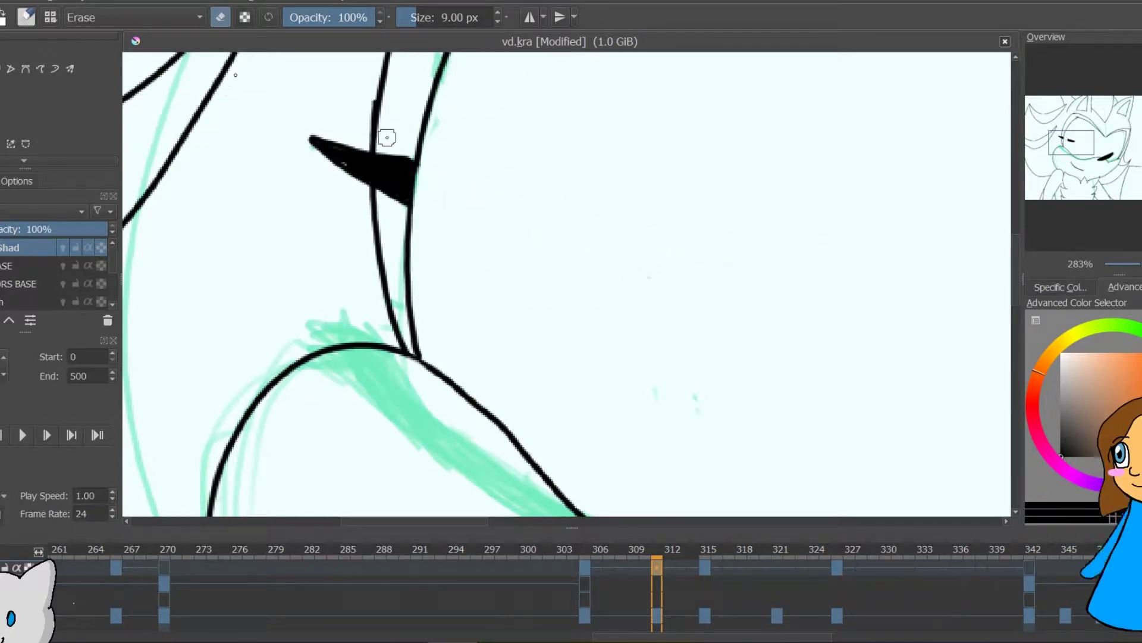
{"action": "left_click_drag", "start_coordinate": [410, 202], "coordinate": [410, 142]}
{"action": "left_click_drag", "start_coordinate": [314, 138], "coordinate": [363, 213]}
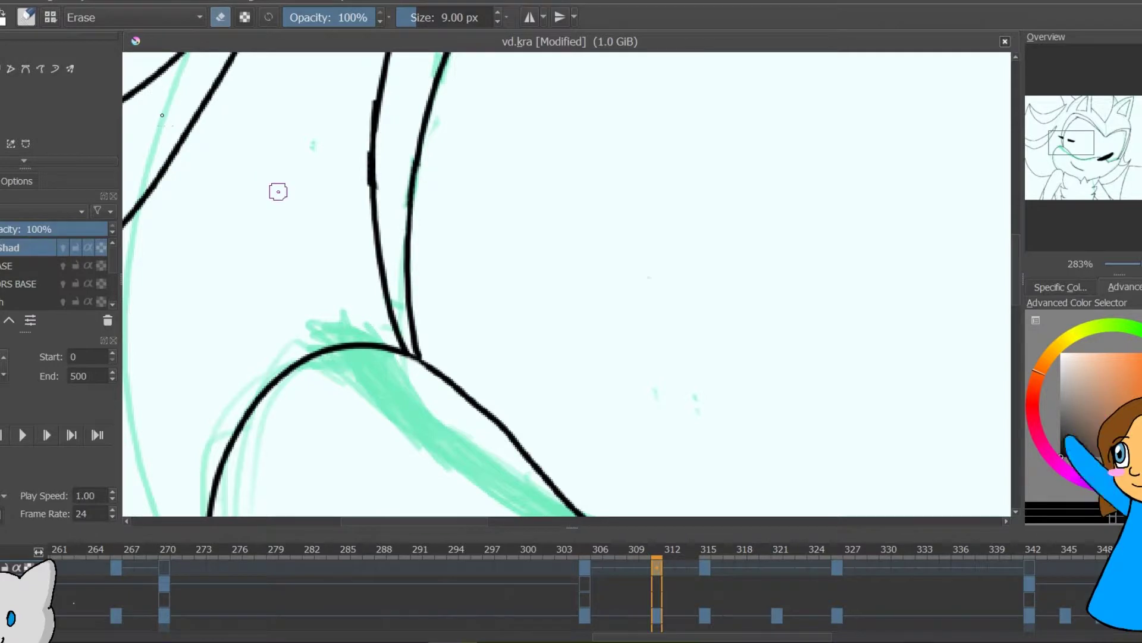
Redraw the muzzle's upper edge lower along the thick green sketch and erase the overshoots at the joins
{"action": "scroll", "coordinate": [699, 94], "scroll_direction": "down", "scroll_amount": 5}
{"action": "key", "text": "e"}
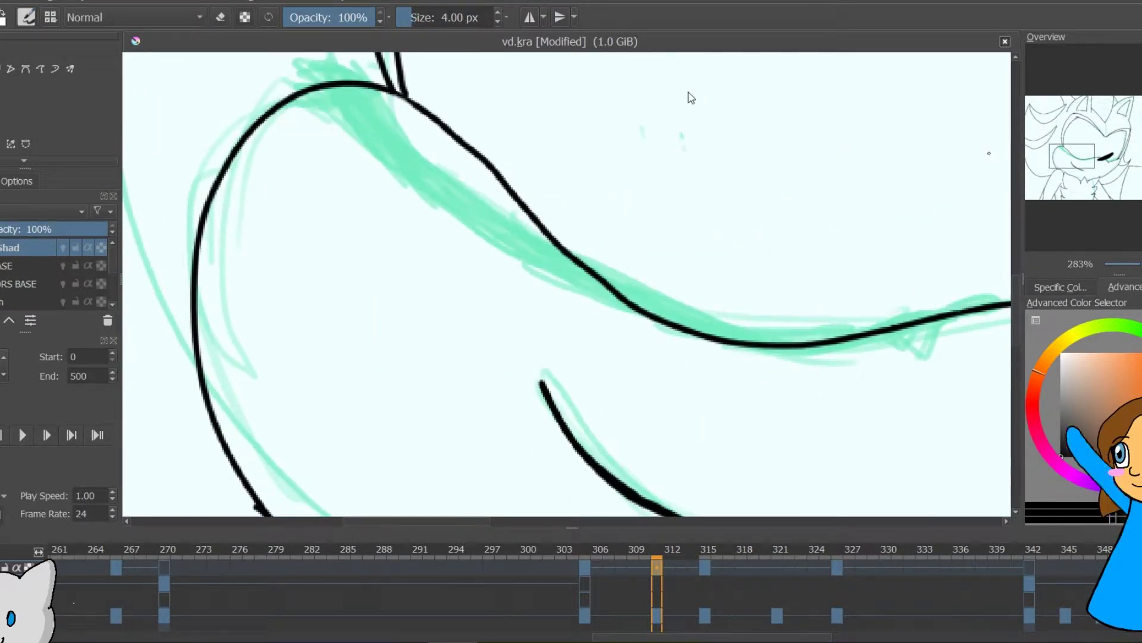
{"action": "left_click_drag", "start_coordinate": [690, 94], "coordinate": [724, 209]}
{"action": "key", "text": "e"}
{"action": "mouse_move", "coordinate": [632, 390]}
{"action": "left_mouse_down"}
{"action": "mouse_move", "coordinate": [358, 201]}
{"action": "mouse_move", "coordinate": [311, 219]}
{"action": "mouse_move", "coordinate": [668, 414]}
{"action": "left_mouse_up"}
{"action": "key", "text": "e"}
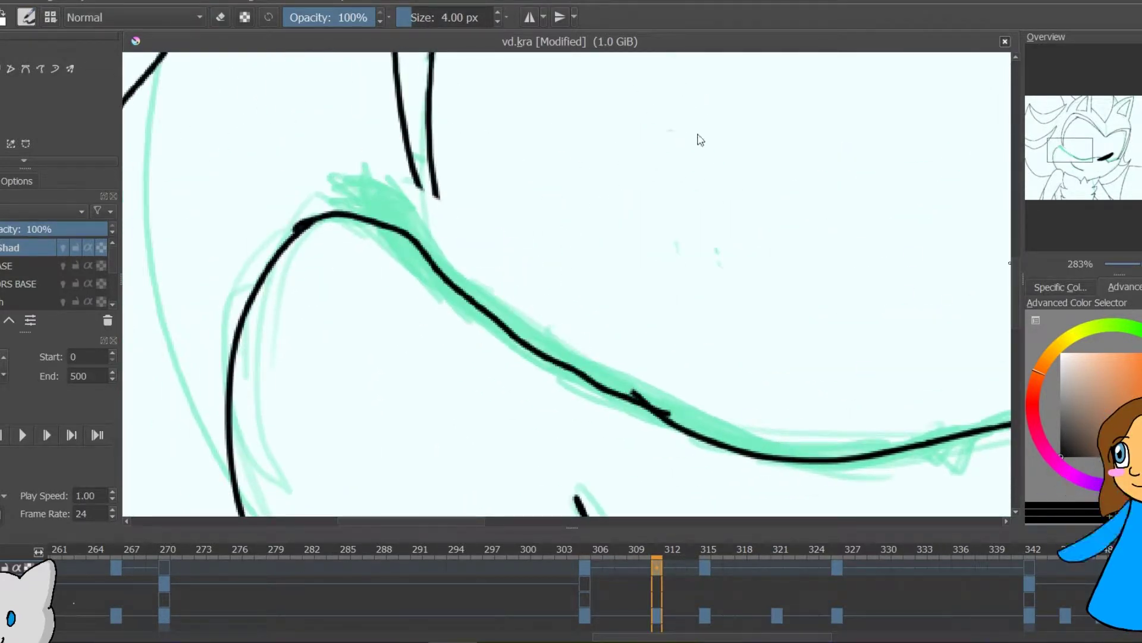
{"action": "left_click_drag", "start_coordinate": [570, 172], "coordinate": [676, 94]}
{"action": "key", "text": "e"}
{"action": "left_click_drag", "start_coordinate": [740, 312], "coordinate": [774, 332]}
{"action": "left_click_drag", "start_coordinate": [400, 141], "coordinate": [419, 150]}
{"action": "key", "text": "e"}
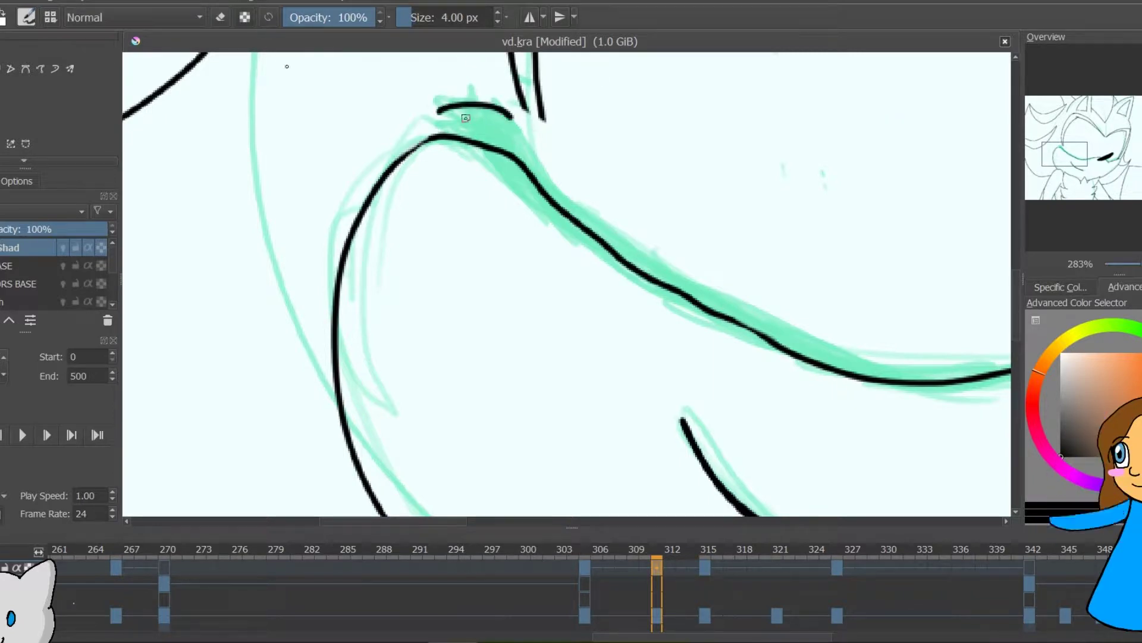
Ink the outline of the larger eye's closed lid along the muzzle's upper edge, with a pointed outer end
{"action": "left_click_drag", "start_coordinate": [454, 90], "coordinate": [508, 176]}
{"action": "mouse_move", "coordinate": [922, 173]}
{"action": "left_mouse_down"}
{"action": "mouse_move", "coordinate": [702, 94]}
{"action": "mouse_move", "coordinate": [764, 162]}
{"action": "left_mouse_up"}
{"action": "mouse_move", "coordinate": [354, 105]}
{"action": "left_mouse_down"}
{"action": "mouse_move", "coordinate": [535, 270]}
{"action": "mouse_move", "coordinate": [576, 286]}
{"action": "left_mouse_up"}
{"action": "mouse_move", "coordinate": [564, 284]}
{"action": "left_mouse_down"}
{"action": "mouse_move", "coordinate": [676, 319]}
{"action": "mouse_move", "coordinate": [879, 347]}
{"action": "left_mouse_up"}
{"action": "key", "text": "ctrl+z"}
{"action": "left_click_drag", "start_coordinate": [446, 257], "coordinate": [290, 117]}
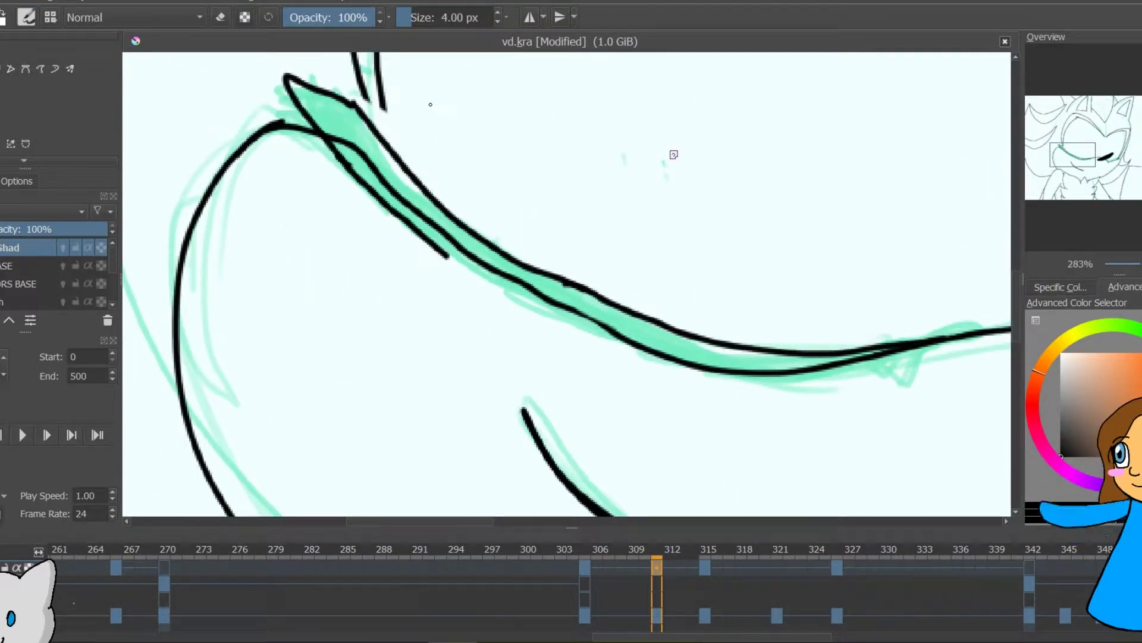
{"action": "left_click_drag", "start_coordinate": [447, 257], "coordinate": [933, 333]}
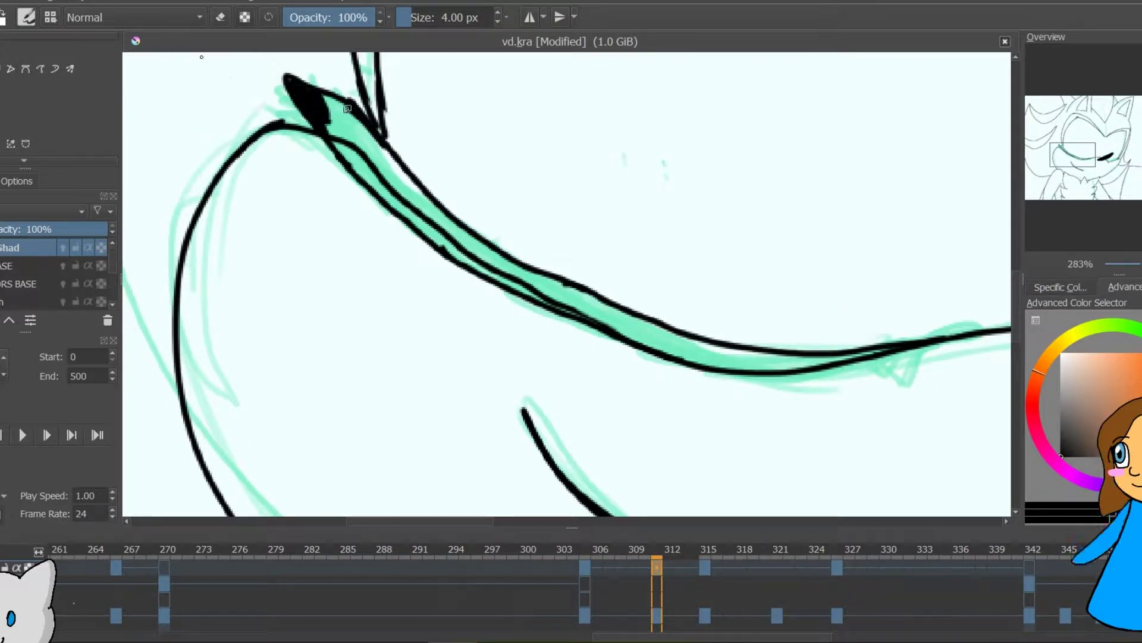
Fill the larger eye's closed lid outline with solid black strokes
{"action": "left_click_drag", "start_coordinate": [383, 180], "coordinate": [371, 140]}
{"action": "mouse_move", "coordinate": [394, 188]}
{"action": "left_mouse_down"}
{"action": "mouse_move", "coordinate": [464, 256]}
{"action": "mouse_move", "coordinate": [457, 225]}
{"action": "mouse_move", "coordinate": [595, 315]}
{"action": "mouse_move", "coordinate": [524, 270]}
{"action": "left_mouse_up"}
{"action": "left_click_drag", "start_coordinate": [809, 362], "coordinate": [714, 358]}
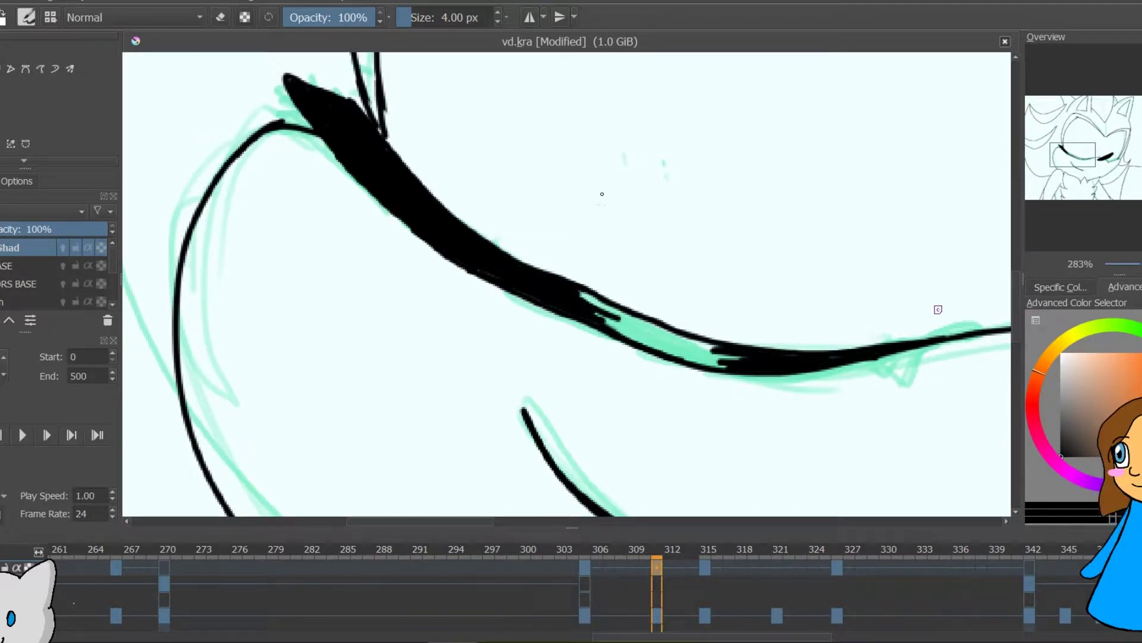
{"action": "mouse_move", "coordinate": [583, 295]}
{"action": "left_mouse_down"}
{"action": "mouse_move", "coordinate": [720, 352]}
{"action": "mouse_move", "coordinate": [587, 298]}
{"action": "left_mouse_up"}
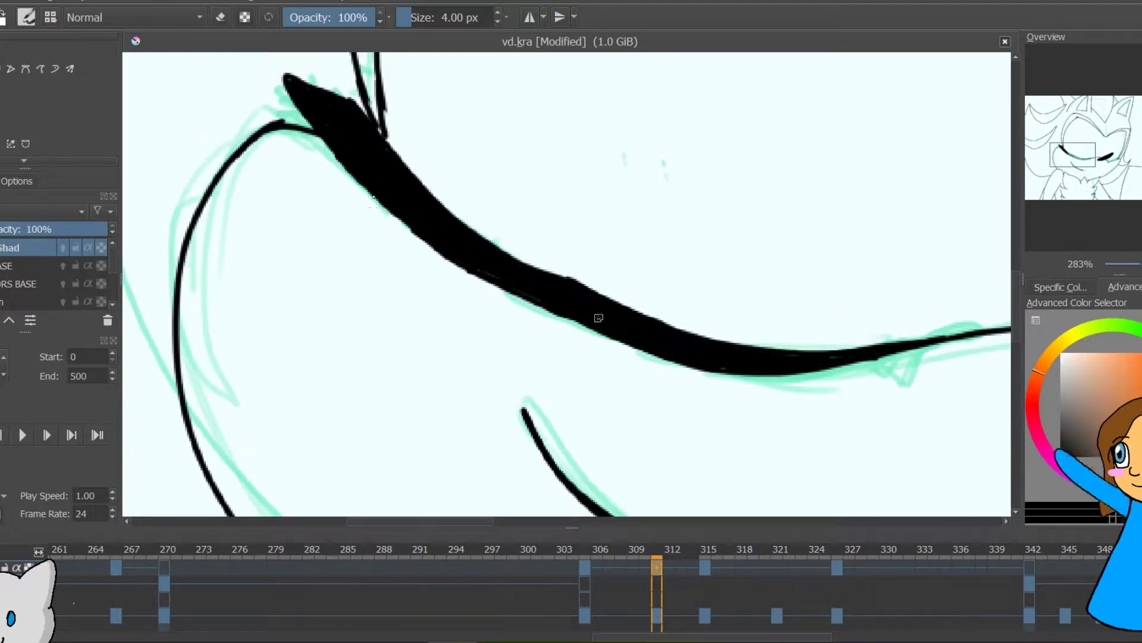
Ink the smaller eye's closed lid as a thick black line beside the nose, and return to full-page view
{"action": "left_click_drag", "start_coordinate": [822, 361], "coordinate": [43, 281]}
{"action": "mouse_move", "coordinate": [535, 323]}
{"action": "left_mouse_down"}
{"action": "mouse_move", "coordinate": [660, 288]}
{"action": "mouse_move", "coordinate": [569, 307]}
{"action": "left_mouse_up"}
{"action": "left_click_drag", "start_coordinate": [479, 338], "coordinate": [625, 303]}
{"action": "left_click_drag", "start_coordinate": [1089, 146], "coordinate": [1062, 148]}
{"action": "left_click", "coordinate": [1080, 263]}
{"action": "left_click", "coordinate": [1054, 288]}
Copy the closed-eye drawing from frame 311 and paste it at frame 321
{"action": "right_click", "coordinate": [657, 567]}
{"action": "left_click", "coordinate": [708, 421]}
{"action": "left_click", "coordinate": [776, 567]}
{"action": "right_click", "coordinate": [776, 568]}
{"action": "left_click", "coordinate": [827, 439]}
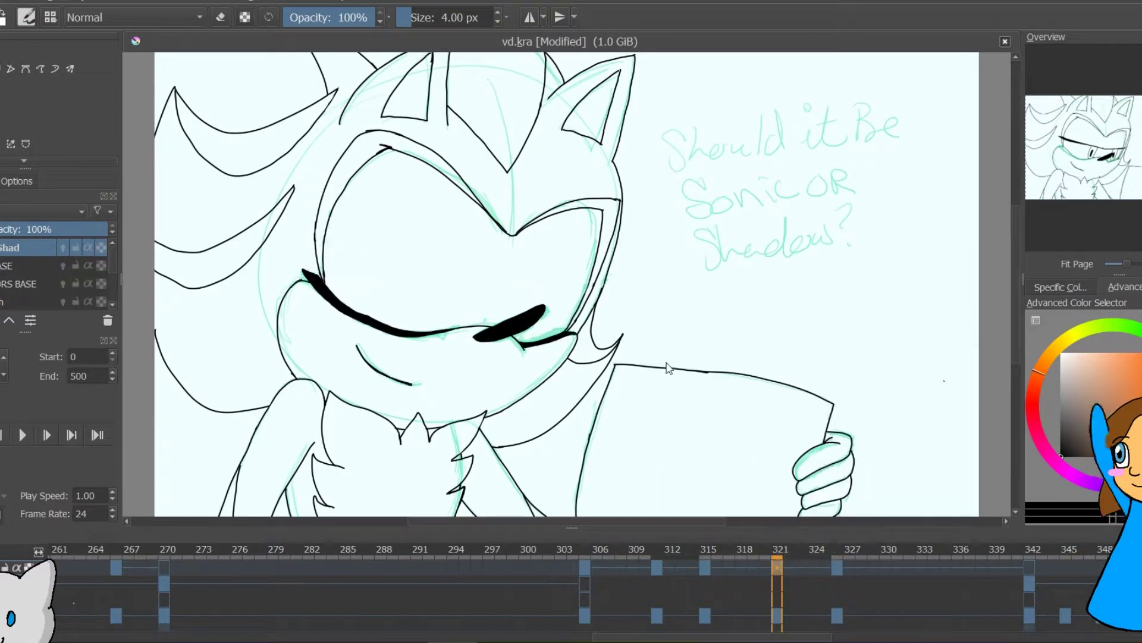
Go to frame 345 and ink the lower edge of the raised hand's palm over the green sketch
{"action": "left_click", "coordinate": [1065, 567]}
{"action": "left_click", "coordinate": [1080, 263]}
{"action": "left_click", "coordinate": [1062, 370]}
{"action": "left_click", "coordinate": [1080, 263]}
{"action": "left_click", "coordinate": [1062, 410]}
{"action": "left_click_drag", "start_coordinate": [1119, 147], "coordinate": [1103, 152]}
{"action": "left_click_drag", "start_coordinate": [649, 426], "coordinate": [726, 378]}
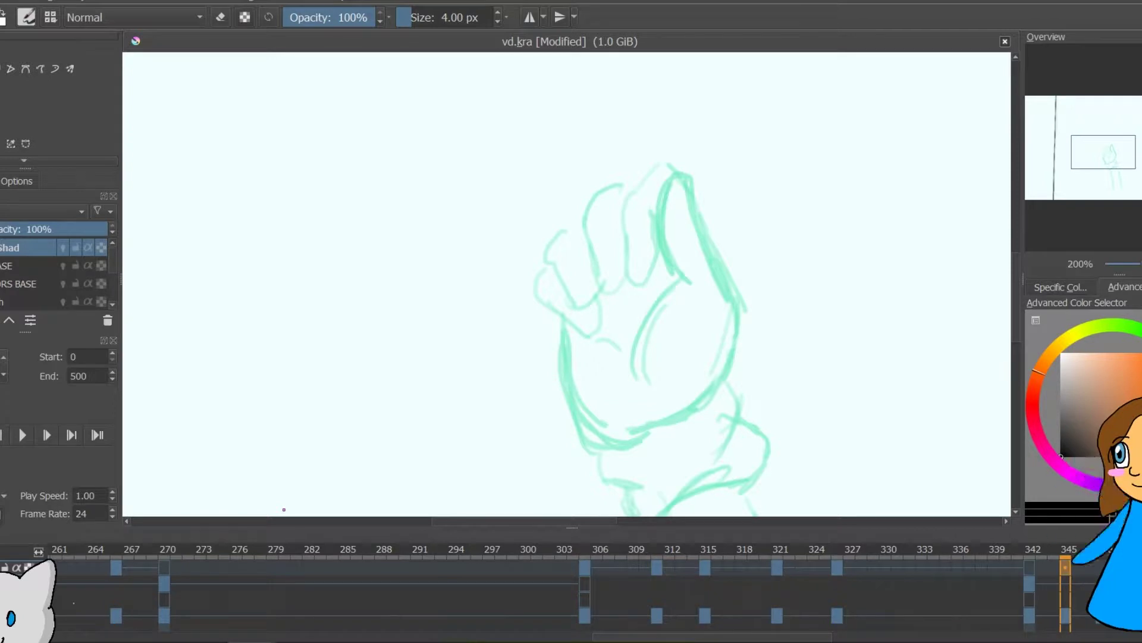
{"action": "scroll", "coordinate": [752, 166], "scroll_direction": "up", "scroll_amount": 2}
{"action": "left_click_drag", "start_coordinate": [814, 358], "coordinate": [687, 410]}
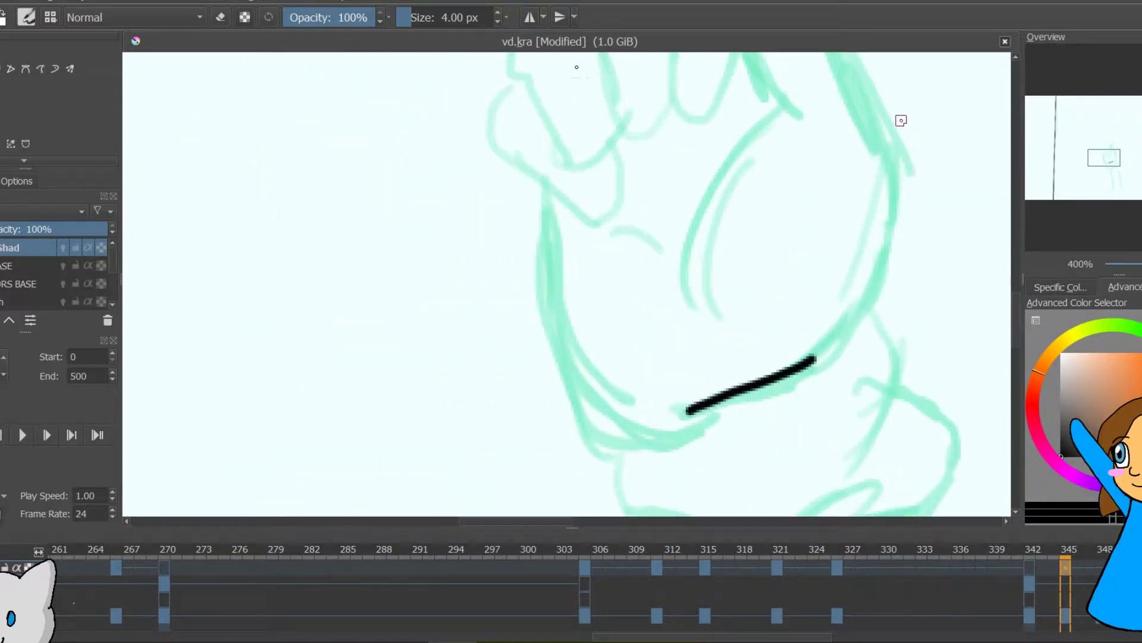
{"action": "mouse_move", "coordinate": [814, 359]}
{"action": "left_mouse_down"}
{"action": "mouse_move", "coordinate": [522, 410]}
{"action": "mouse_move", "coordinate": [605, 210]}
{"action": "mouse_move", "coordinate": [623, 513]}
{"action": "mouse_move", "coordinate": [542, 461]}
{"action": "left_mouse_up"}
{"action": "key", "text": "ctrl+z"}
{"action": "mouse_move", "coordinate": [624, 513]}
{"action": "left_mouse_down"}
{"action": "mouse_move", "coordinate": [523, 226]}
{"action": "mouse_move", "coordinate": [547, 483]}
{"action": "left_mouse_up"}
Ink the curled fingers and the outer side of the palm on the raised hand, undoing misplaced strokes
{"action": "left_click_drag", "start_coordinate": [661, 307], "coordinate": [714, 88]}
{"action": "mouse_move", "coordinate": [556, 238]}
{"action": "left_mouse_down"}
{"action": "mouse_move", "coordinate": [489, 476]}
{"action": "mouse_move", "coordinate": [483, 439]}
{"action": "left_mouse_up"}
{"action": "key", "text": "ctrl+z"}
{"action": "left_click_drag", "start_coordinate": [397, 359], "coordinate": [440, 380]}
{"action": "left_click_drag", "start_coordinate": [476, 298], "coordinate": [554, 445]}
{"action": "mouse_move", "coordinate": [623, 163]}
{"action": "left_mouse_down"}
{"action": "mouse_move", "coordinate": [600, 147]}
{"action": "mouse_move", "coordinate": [592, 319]}
{"action": "left_mouse_up"}
{"action": "mouse_move", "coordinate": [547, 195]}
{"action": "left_mouse_down"}
{"action": "mouse_move", "coordinate": [462, 229]}
{"action": "mouse_move", "coordinate": [480, 428]}
{"action": "left_mouse_up"}
{"action": "key", "text": "ctrl+z"}
{"action": "left_click_drag", "start_coordinate": [542, 406], "coordinate": [481, 428]}
{"action": "mouse_move", "coordinate": [439, 257]}
{"action": "left_mouse_down"}
{"action": "mouse_move", "coordinate": [422, 422]}
{"action": "mouse_move", "coordinate": [476, 421]}
{"action": "left_mouse_up"}
Ink the thumb and the palm creases of the raised hand
{"action": "left_click_drag", "start_coordinate": [426, 287], "coordinate": [697, 84]}
{"action": "left_click_drag", "start_coordinate": [643, 149], "coordinate": [747, 232]}
{"action": "mouse_move", "coordinate": [682, 275]}
{"action": "left_mouse_down"}
{"action": "mouse_move", "coordinate": [443, 147]}
{"action": "mouse_move", "coordinate": [625, 345]}
{"action": "left_mouse_up"}
{"action": "key", "text": "ctrl+z"}
{"action": "mouse_move", "coordinate": [436, 142]}
{"action": "left_mouse_down"}
{"action": "mouse_move", "coordinate": [566, 375]}
{"action": "mouse_move", "coordinate": [597, 353]}
{"action": "left_mouse_up"}
Ink the rolled glove cuff around the wrist and the flared band beneath it
{"action": "left_click_drag", "start_coordinate": [511, 382], "coordinate": [733, 366]}
{"action": "left_click_drag", "start_coordinate": [752, 247], "coordinate": [713, 386]}
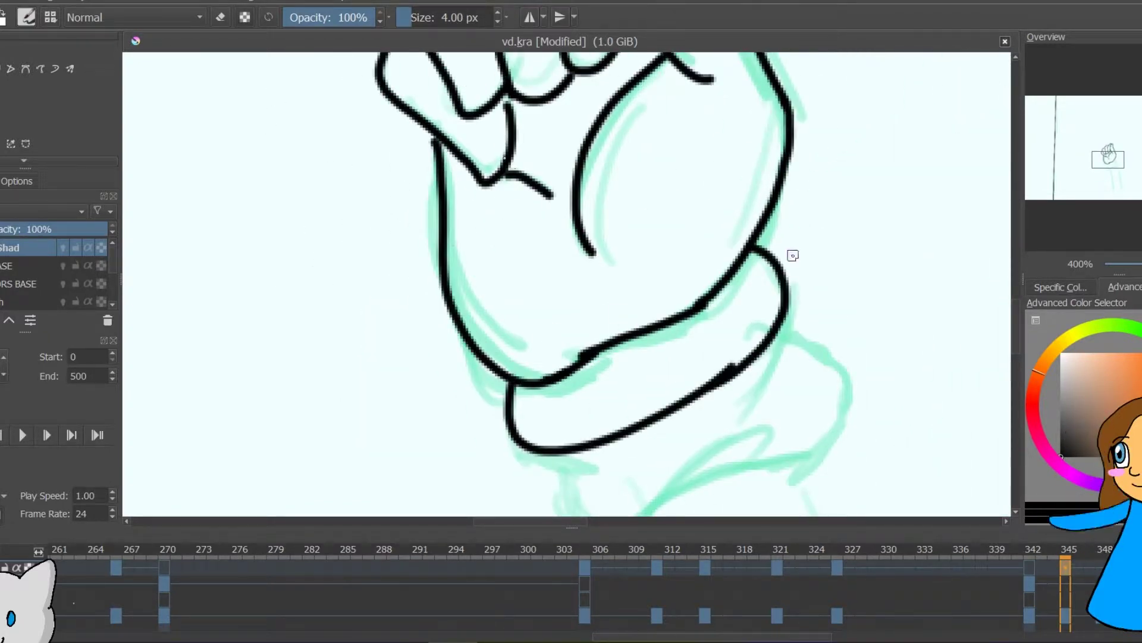
{"action": "left_click_drag", "start_coordinate": [444, 250], "coordinate": [489, 372]}
{"action": "left_click_drag", "start_coordinate": [660, 145], "coordinate": [714, 264]}
{"action": "left_click_drag", "start_coordinate": [713, 261], "coordinate": [496, 374]}
{"action": "mouse_move", "coordinate": [885, 436]}
{"action": "left_mouse_down"}
{"action": "mouse_move", "coordinate": [724, 113]}
{"action": "mouse_move", "coordinate": [743, 253]}
{"action": "left_mouse_up"}
Ink the forearm lines below the wristband and erase the overshooting line ends
{"action": "left_click_drag", "start_coordinate": [374, 187], "coordinate": [458, 516]}
{"action": "mouse_move", "coordinate": [547, 89]}
{"action": "left_mouse_down"}
{"action": "mouse_move", "coordinate": [683, 516]}
{"action": "mouse_move", "coordinate": [664, 494]}
{"action": "left_mouse_up"}
{"action": "key", "text": "ctrl+z"}
{"action": "mouse_move", "coordinate": [814, 308]}
{"action": "left_mouse_down"}
{"action": "mouse_move", "coordinate": [726, 115]}
{"action": "mouse_move", "coordinate": [765, 57]}
{"action": "left_mouse_up"}
{"action": "left_click_drag", "start_coordinate": [612, 122], "coordinate": [638, 415]}
{"action": "left_click_drag", "start_coordinate": [407, 213], "coordinate": [377, 512]}
{"action": "key", "text": "e"}
{"action": "left_click_drag", "start_coordinate": [615, 229], "coordinate": [613, 167]}
{"action": "left_click_drag", "start_coordinate": [845, 56], "coordinate": [730, 97]}
{"action": "left_click_drag", "start_coordinate": [424, 463], "coordinate": [741, 164]}
{"action": "key", "text": "e"}
Undo the last forearm and eraser strokes and try redrawing the lines beside the wristband
{"action": "mouse_move", "coordinate": [671, 334]}
{"action": "left_mouse_down"}
{"action": "mouse_move", "coordinate": [683, 329]}
{"action": "mouse_move", "coordinate": [736, 453]}
{"action": "mouse_move", "coordinate": [714, 399]}
{"action": "mouse_move", "coordinate": [735, 434]}
{"action": "mouse_move", "coordinate": [699, 422]}
{"action": "left_mouse_up"}
{"action": "key", "text": "ctrl+z"}
{"action": "key", "text": "ctrl+z"}
{"action": "key", "text": "ctrl+z"}
{"action": "key", "text": "ctrl+z"}
{"action": "left_click_drag", "start_coordinate": [565, 197], "coordinate": [716, 99]}
{"action": "left_click_drag", "start_coordinate": [775, 277], "coordinate": [755, 109]}
{"action": "left_click_drag", "start_coordinate": [760, 72], "coordinate": [907, 424]}
{"action": "key", "text": "ctrl+z"}
{"action": "key", "text": "ctrl+z"}
Finish the forearm's outer line, erase the excess ink near the wrist, and return to full-page view
{"action": "key", "text": "minus"}
{"action": "mouse_move", "coordinate": [690, 142]}
{"action": "left_mouse_down"}
{"action": "mouse_move", "coordinate": [842, 494]}
{"action": "mouse_move", "coordinate": [474, 474]}
{"action": "mouse_move", "coordinate": [602, 352]}
{"action": "left_mouse_up"}
{"action": "key", "text": "plus"}
{"action": "key", "text": "plus"}
{"action": "key", "text": "e"}
{"action": "mouse_move", "coordinate": [656, 324]}
{"action": "left_mouse_down"}
{"action": "mouse_move", "coordinate": [653, 367]}
{"action": "mouse_move", "coordinate": [638, 286]}
{"action": "left_mouse_up"}
{"action": "key", "text": "2"}
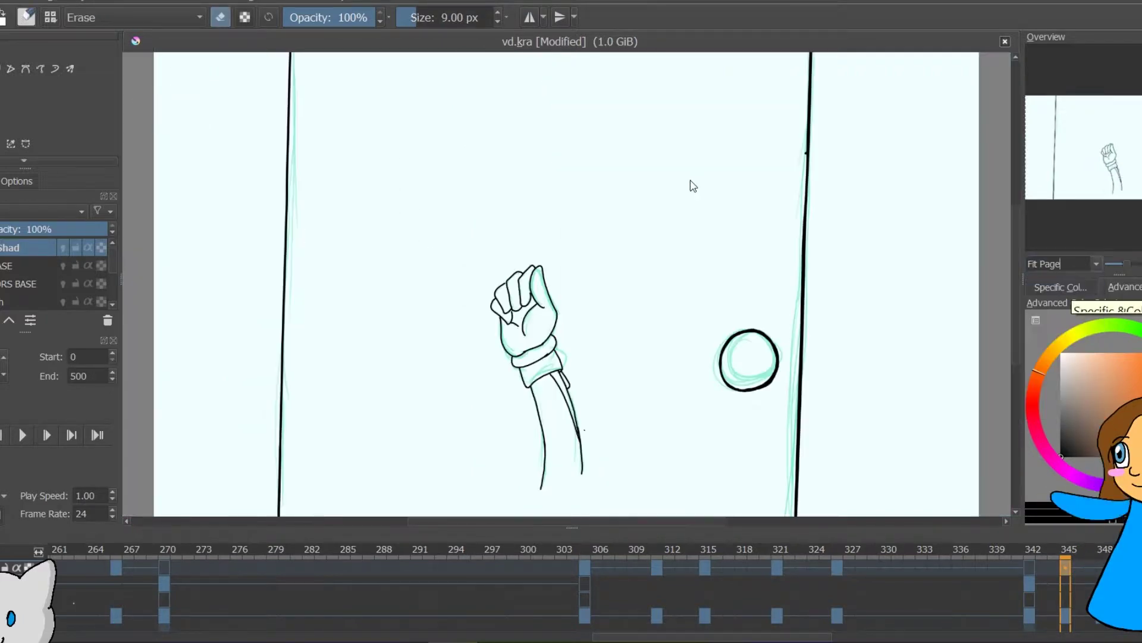
Paste the raised-fist line art at frames 351, 357 and 363
{"action": "right_click", "coordinate": [1137, 567]}
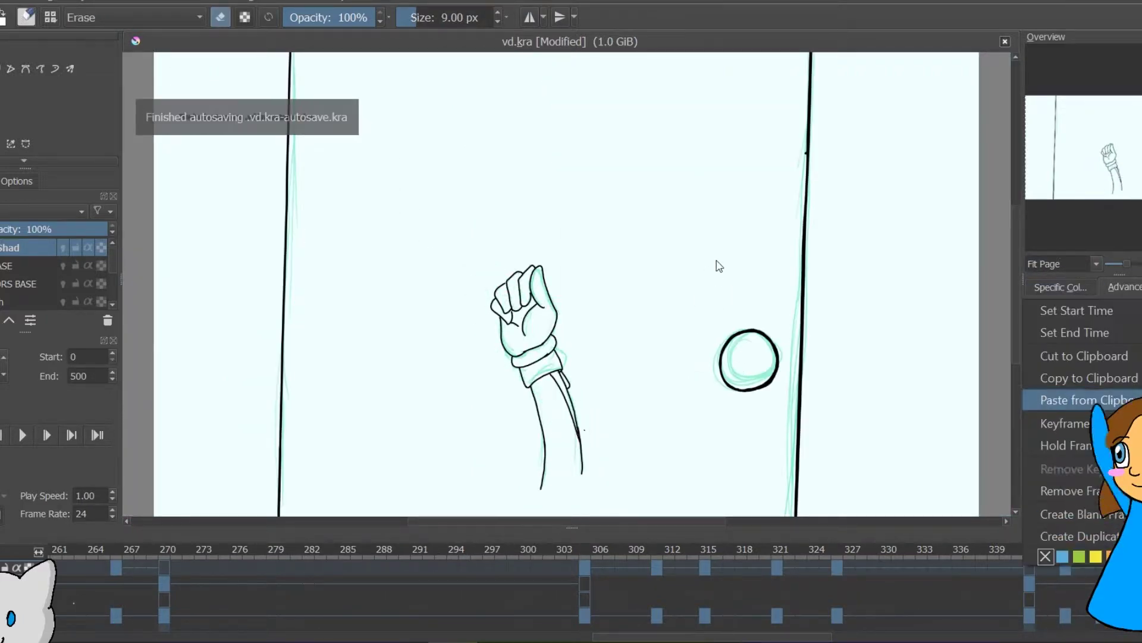
{"action": "left_click", "coordinate": [1096, 537]}
{"action": "left_click_drag", "start_coordinate": [631, 637], "coordinate": [766, 636]}
{"action": "left_click", "coordinate": [526, 567]}
{"action": "right_click", "coordinate": [562, 567]}
{"action": "left_click", "coordinate": [598, 537]}
{"action": "right_click", "coordinate": [633, 567]}
{"action": "left_click", "coordinate": [674, 642]}
Paste the same raised-fist line art at frames 369, 375 and 381
{"action": "right_click", "coordinate": [705, 567]}
{"action": "left_click", "coordinate": [720, 538]}
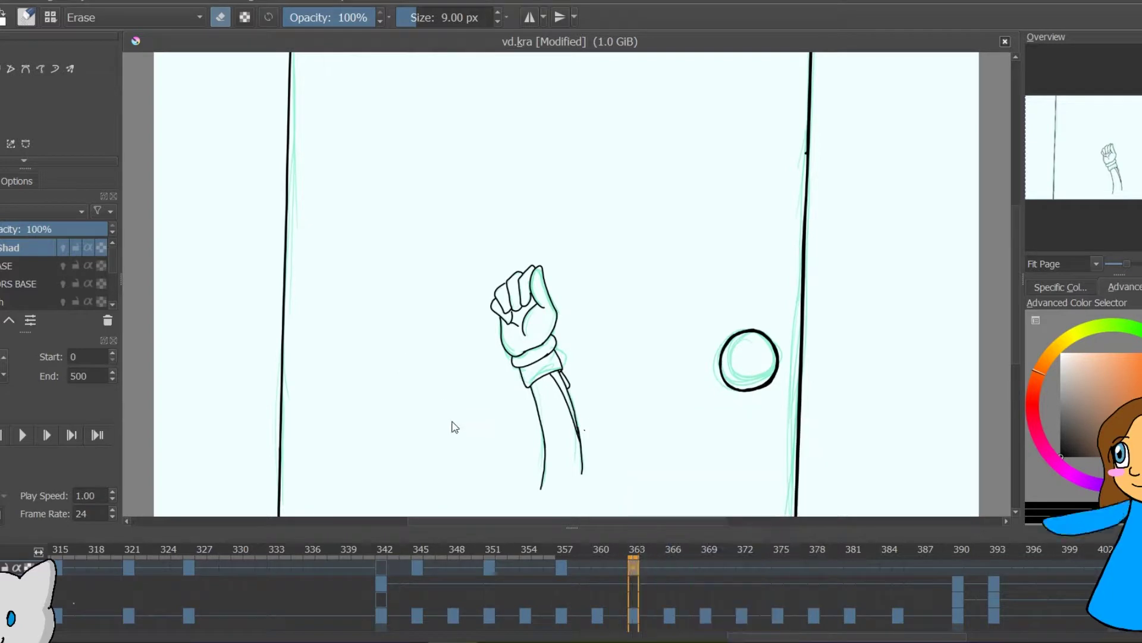
{"action": "right_click", "coordinate": [777, 567]}
{"action": "left_click", "coordinate": [800, 538]}
{"action": "right_click", "coordinate": [850, 567]}
{"action": "left_click", "coordinate": [584, 430]}
{"action": "right_click", "coordinate": [842, 567]}
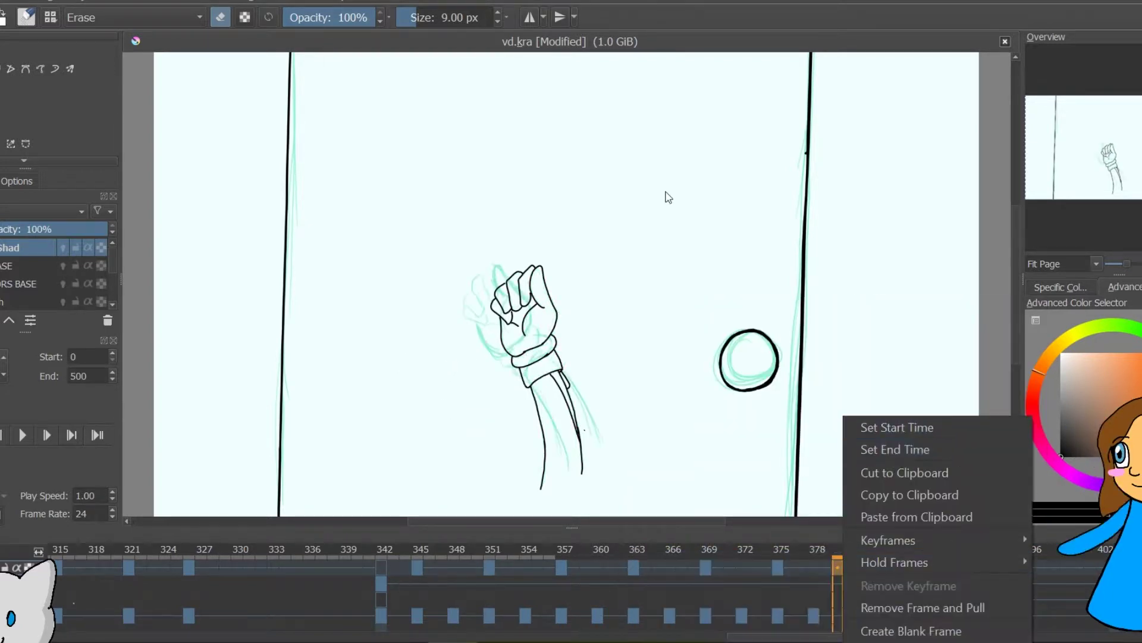
{"action": "left_click", "coordinate": [664, 222]}
Create a blank frame at frame 385 to end the knocking-fist line art
{"action": "key", "text": "slash"}
{"action": "left_click", "coordinate": [861, 567]}
{"action": "right_click", "coordinate": [897, 567]}
{"action": "left_click", "coordinate": [576, 370]}
{"action": "key", "text": "ctrl+z"}
{"action": "right_click", "coordinate": [897, 568]}
{"action": "left_click", "coordinate": [929, 522]}
{"action": "left_click", "coordinate": [850, 567]}
Paste the fist at frames 348 and 354 and transform it to match the tilted sketch
{"action": "left_click", "coordinate": [489, 567]}
{"action": "right_click", "coordinate": [453, 567]}
{"action": "left_click", "coordinate": [476, 538]}
{"action": "key", "text": "ctrl+t"}
{"action": "left_click_drag", "start_coordinate": [522, 336], "coordinate": [515, 330]}
{"action": "right_click", "coordinate": [526, 567]}
{"action": "left_click", "coordinate": [548, 538]}
{"action": "left_click", "coordinate": [347, 206]}
Add copies of the fist at frames 360 and 366, rotated to fit the tilted sketch
{"action": "key", "text": "Right"}
{"action": "key", "text": "Right"}
{"action": "key", "text": "Right"}
{"action": "key", "text": "Right"}
{"action": "key", "text": "Right"}
{"action": "key", "text": "Right"}
{"action": "key", "text": "Right"}
{"action": "key", "text": "Right"}
{"action": "key", "text": "Right"}
{"action": "key", "text": "Right"}
{"action": "key", "text": "Right"}
{"action": "key", "text": "Right"}
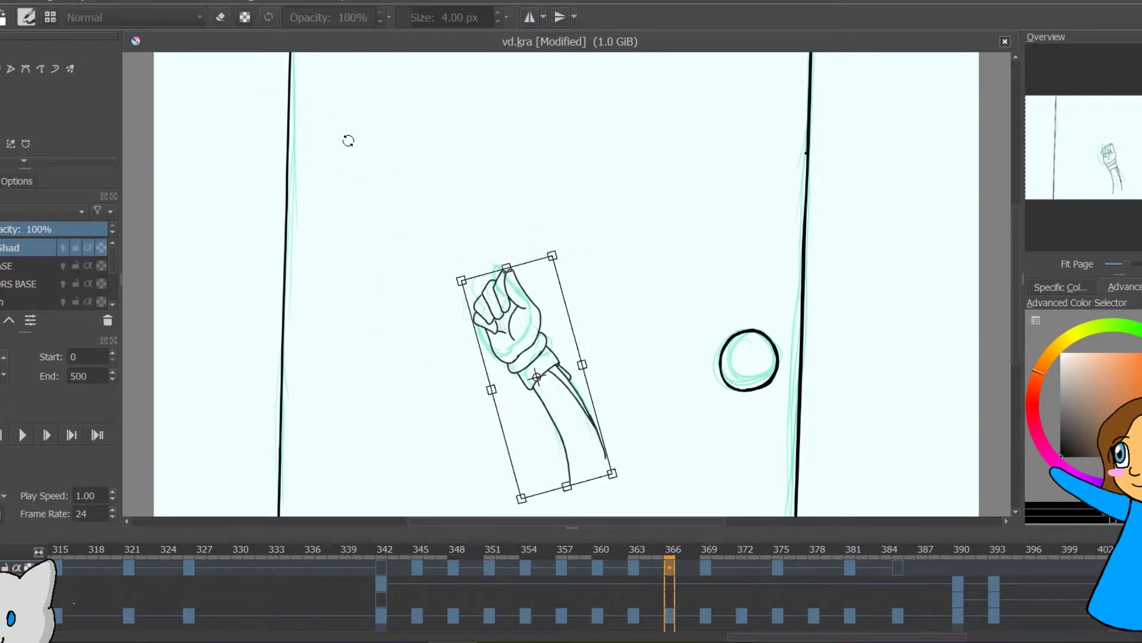
Add copies of the fist at frames 372 and 378, rotated to fit the tilted sketch
{"action": "key", "text": "Right"}
{"action": "key", "text": "Right"}
{"action": "key", "text": "Right"}
{"action": "key", "text": "Right"}
{"action": "key", "text": "Right"}
{"action": "key", "text": "Right"}
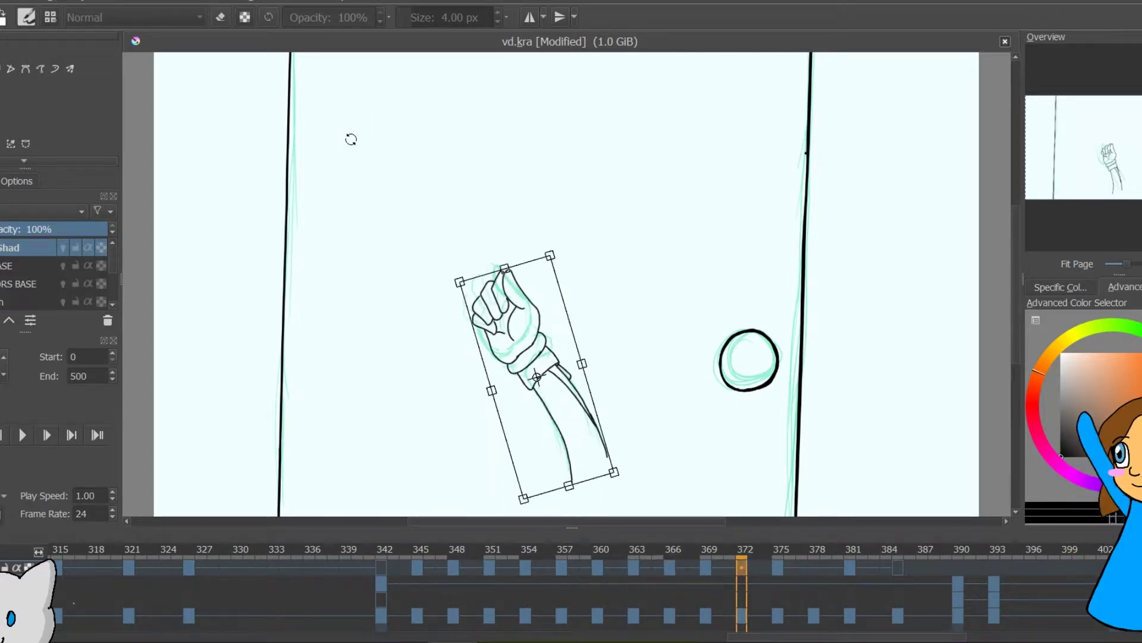
{"action": "key", "text": "Right"}
{"action": "key", "text": "Right"}
{"action": "key", "text": "Right"}
{"action": "key", "text": "Right"}
{"action": "key", "text": "Right"}
{"action": "key", "text": "Right"}
Play back the animation to review the inked frames and scenes, then stop playback
{"action": "key", "text": "space"}
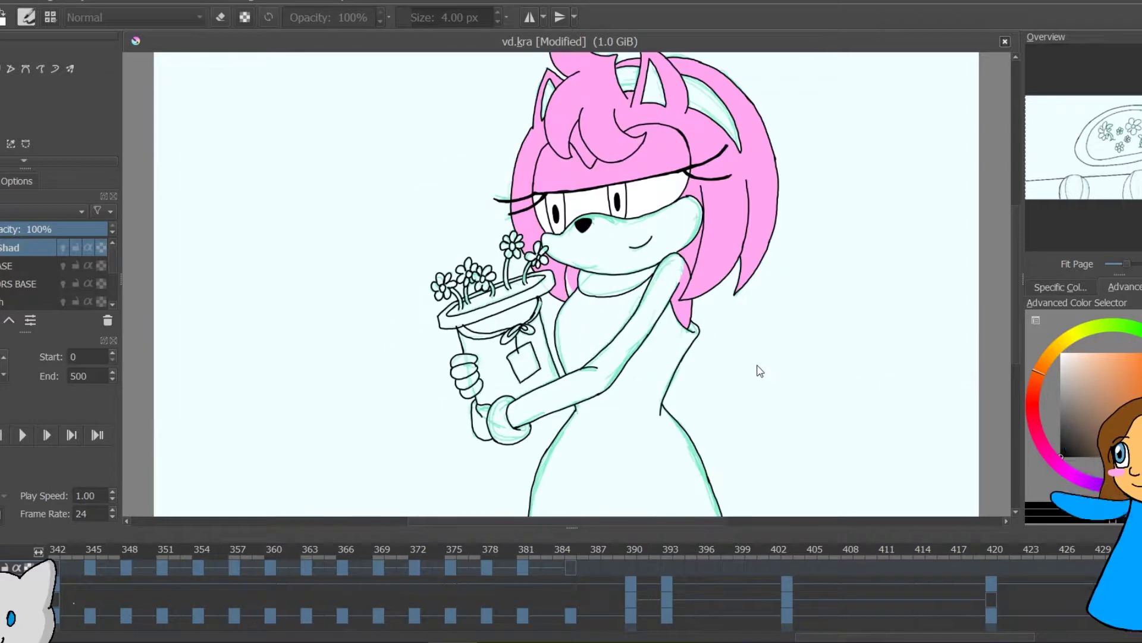
{"action": "key", "text": "space"}
{"action": "left_click", "coordinate": [1, 301]}
{"action": "key", "text": "space"}
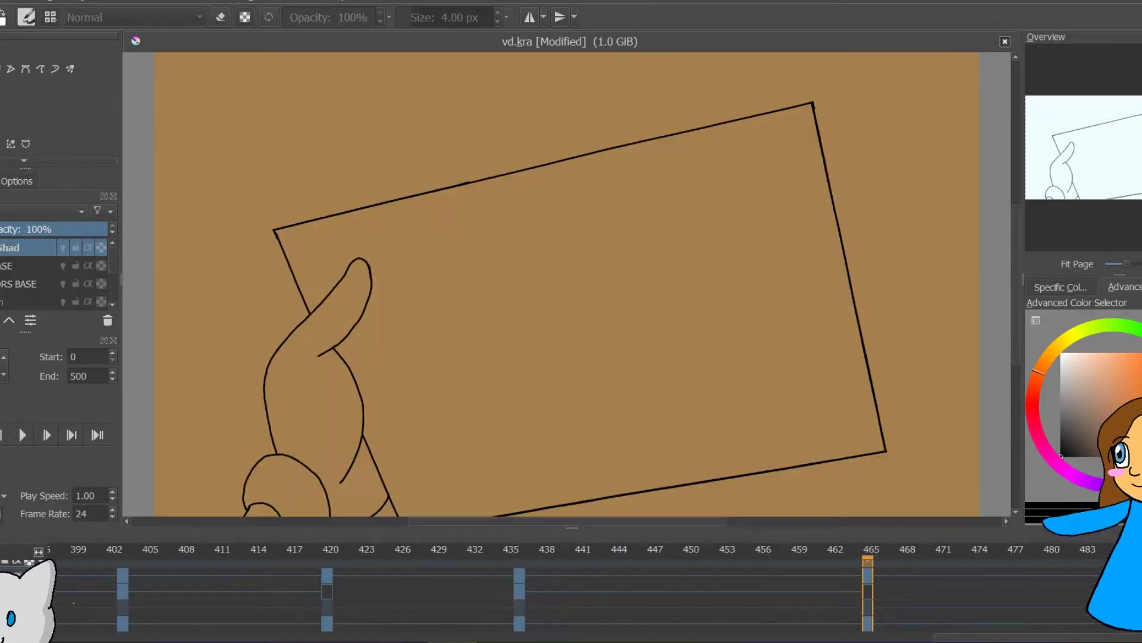
{"action": "key", "text": "space"}
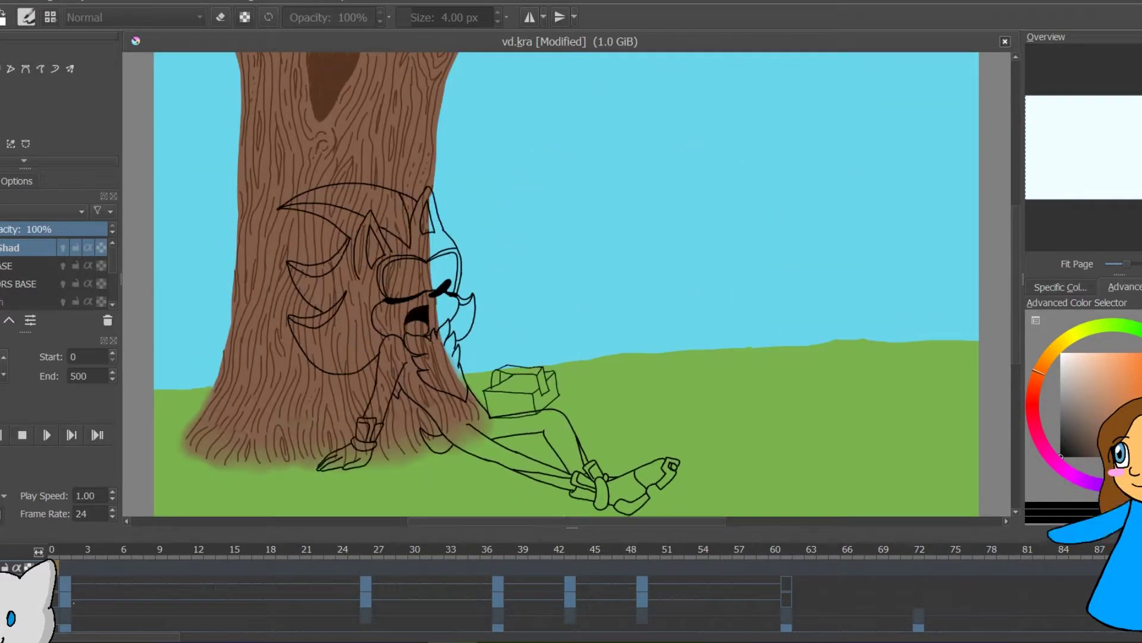
{"action": "left_click", "coordinate": [22, 435]}
{"action": "left_click", "coordinate": [47, 435]}
Activate the base colours layer and pick up the peach skin colour from the coloured frames
{"action": "left_click", "coordinate": [23, 283]}
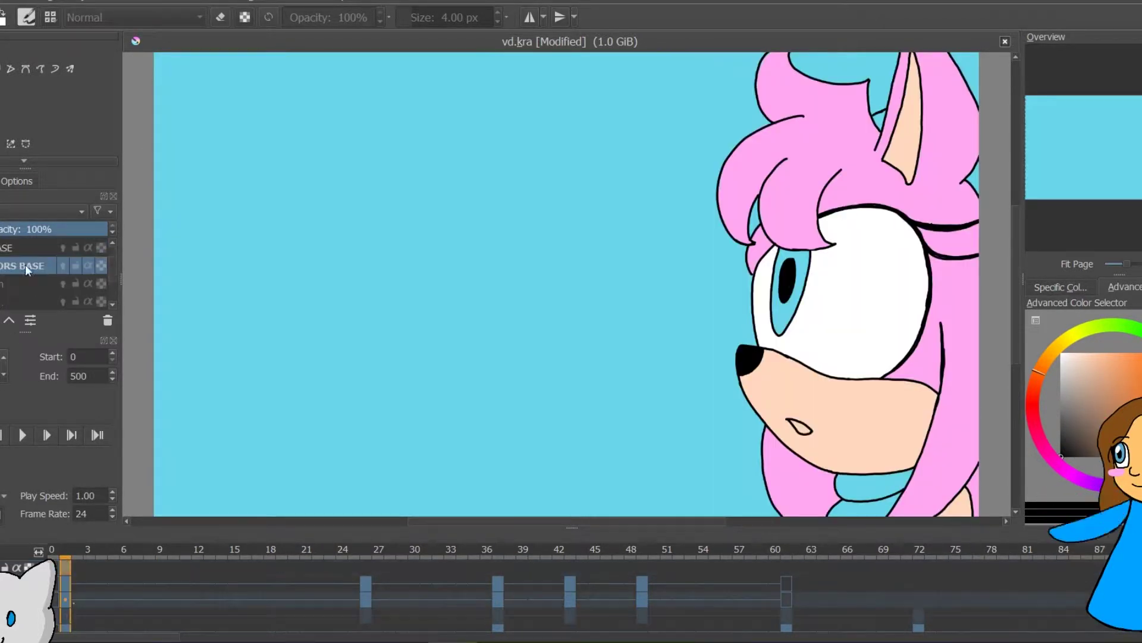
{"action": "key", "text": "b"}
{"action": "left_click", "coordinate": [498, 599]}
{"action": "key", "text": "Right"}
{"action": "key", "text": "Right"}
{"action": "key", "text": "Right"}
{"action": "key", "text": "Right"}
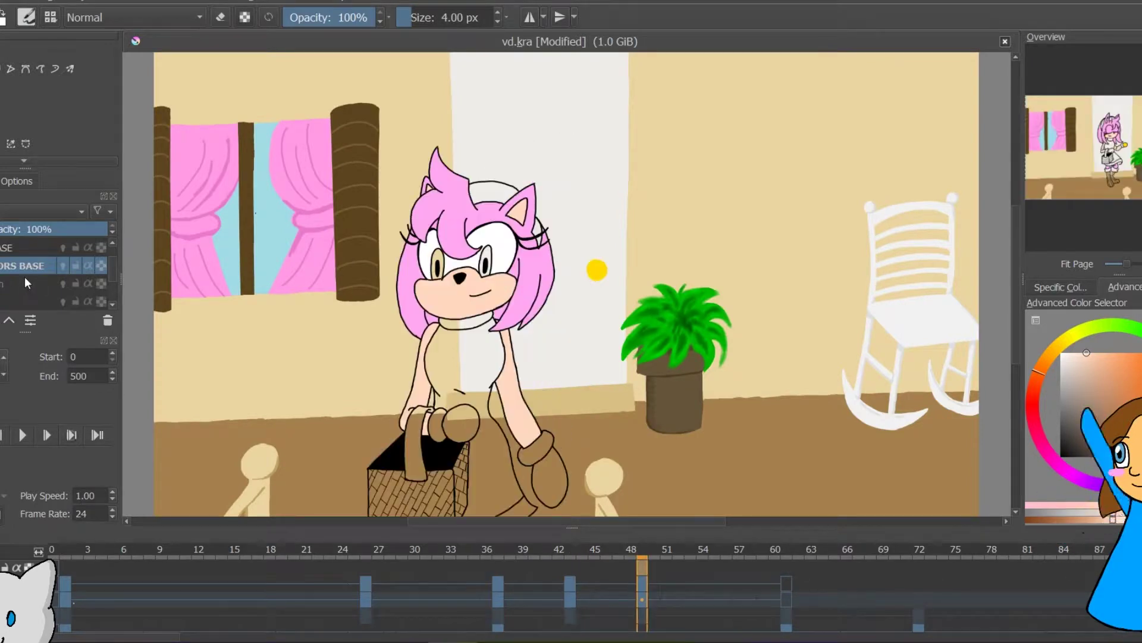
Select the right-facing pink hedgehog's inner ears and bare skin areas, grow the selection, fill it with peach, and deselect
{"action": "scroll", "coordinate": [742, 161], "scroll_direction": "up", "scroll_amount": 3}
{"action": "left_click", "coordinate": [1, 144]}
{"action": "left_click", "coordinate": [461, 238]}
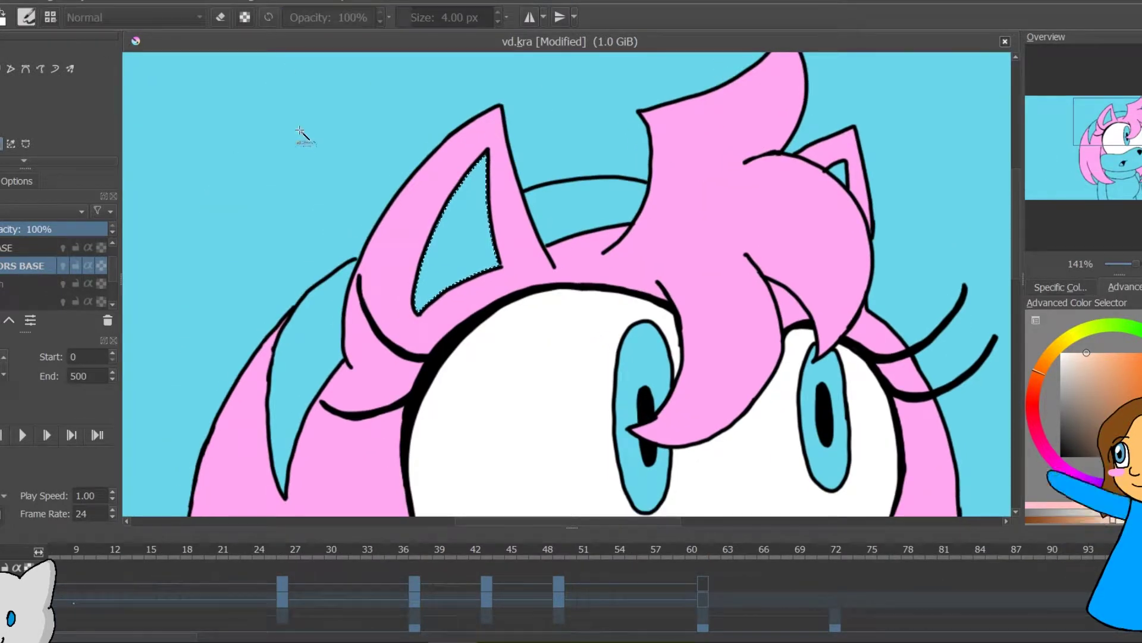
{"action": "scroll", "coordinate": [725, 95], "scroll_direction": "down", "scroll_amount": 10}
{"action": "left_click", "coordinate": [136, 1]}
{"action": "left_click", "coordinate": [166, 305]}
{"action": "left_click", "coordinate": [623, 344]}
{"action": "left_click", "coordinate": [1, 107]}
{"action": "left_click", "coordinate": [447, 295]}
{"action": "left_click", "coordinate": [1123, 125]}
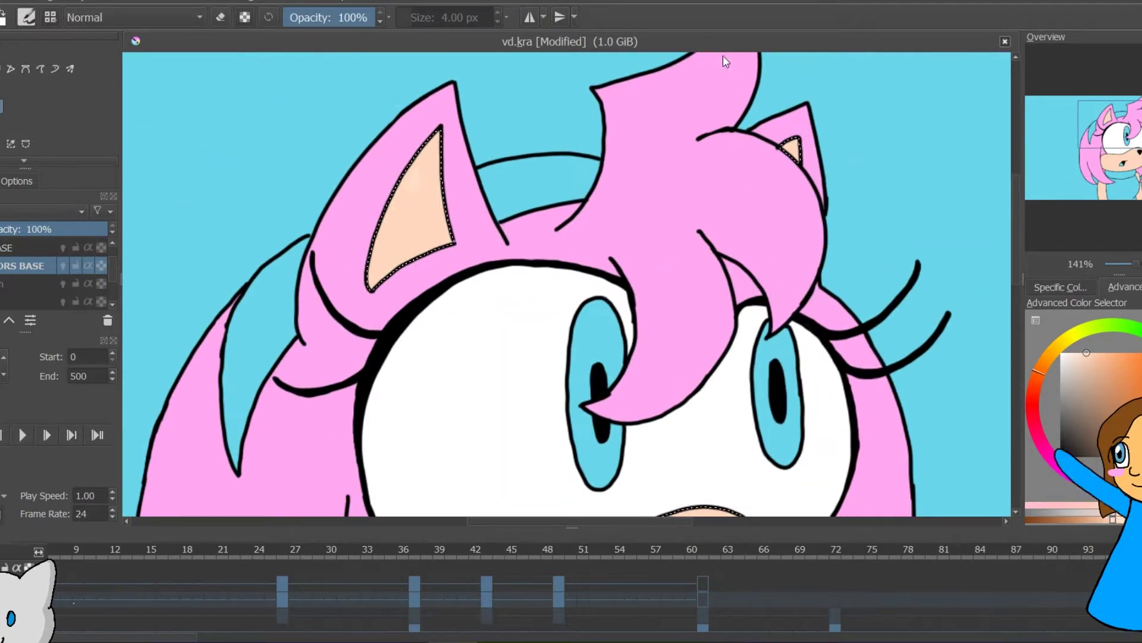
{"action": "key", "text": "2"}
{"action": "left_click", "coordinate": [125, 1]}
{"action": "left_click", "coordinate": [134, 34]}
Select the left-facing pink hedgehog's inner ears, muzzle and arms, grow the selection, and fill it with peach
{"action": "scroll", "coordinate": [745, 163], "scroll_direction": "up", "scroll_amount": 4}
{"action": "left_click", "coordinate": [1107, 192]}
{"action": "key", "text": "2"}
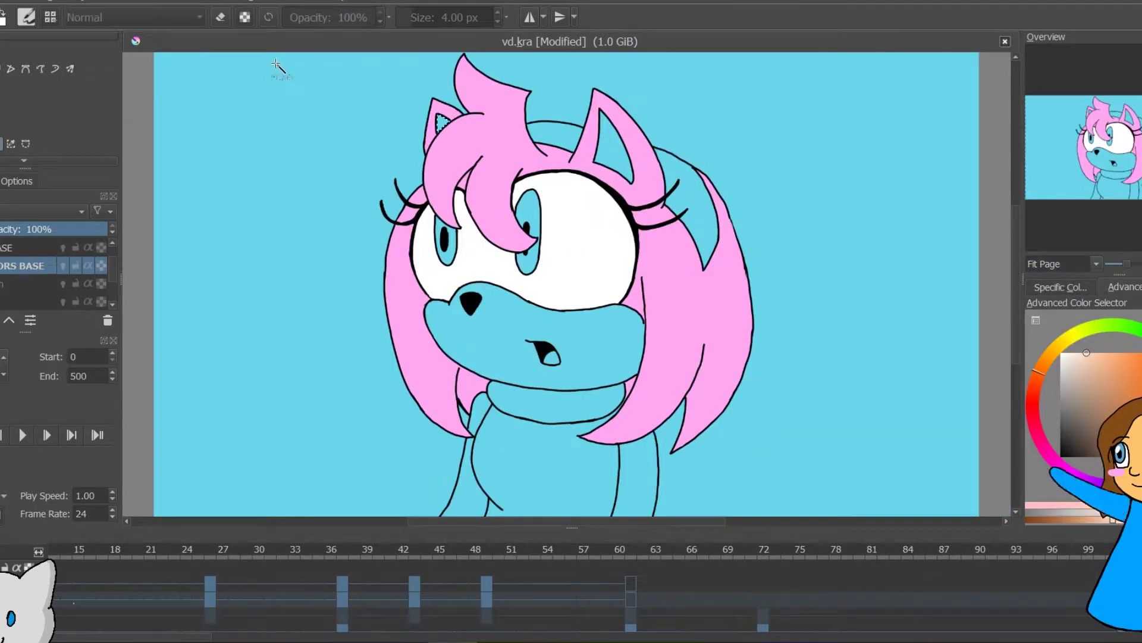
{"action": "left_click", "coordinate": [636, 490], "text": "shift"}
{"action": "left_click", "coordinate": [153, 1]}
{"action": "mouse_move", "coordinate": [125, 1]}
{"action": "left_click", "coordinate": [172, 307]}
{"action": "left_click", "coordinate": [622, 344]}
{"action": "left_click", "coordinate": [1, 107]}
{"action": "left_click", "coordinate": [331, 201]}
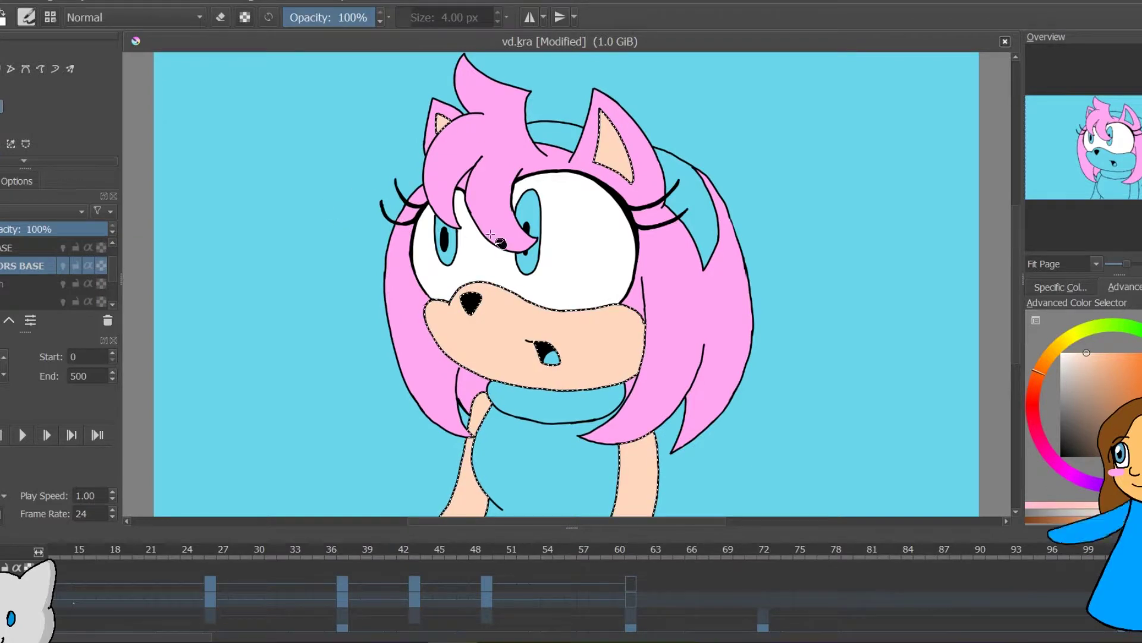
{"action": "left_click", "coordinate": [60, 2]}
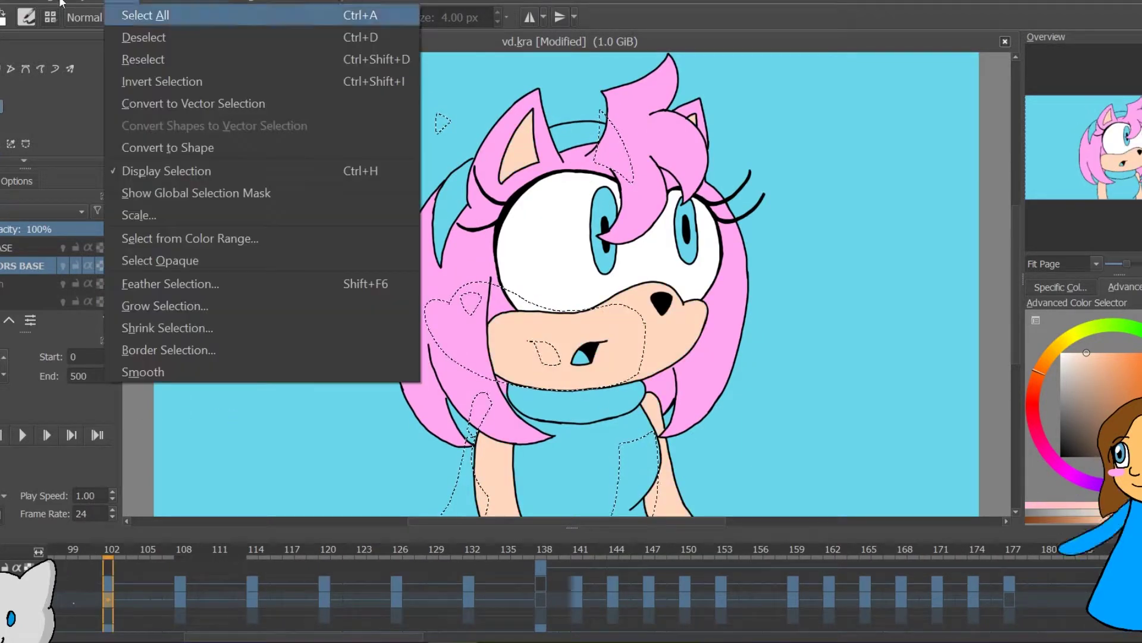
Clear the selection, copy the base colours keyframe at frame 102 and paste it at frame 114
{"action": "left_click", "coordinate": [144, 38]}
{"action": "right_click", "coordinate": [108, 599]}
{"action": "left_click", "coordinate": [189, 456]}
{"action": "right_click", "coordinate": [253, 599]}
{"action": "left_click", "coordinate": [326, 479]}
{"action": "left_click", "coordinate": [396, 599]}
{"action": "right_click", "coordinate": [396, 599]}
{"action": "left_click", "coordinate": [479, 480]}
Copy the base colours keyframe at frame 108, paste it at frame 120 and check the frames around it
{"action": "left_click", "coordinate": [180, 599]}
{"action": "right_click", "coordinate": [180, 599]}
{"action": "left_click", "coordinate": [262, 457]}
{"action": "left_click", "coordinate": [325, 597]}
{"action": "right_click", "coordinate": [324, 597]}
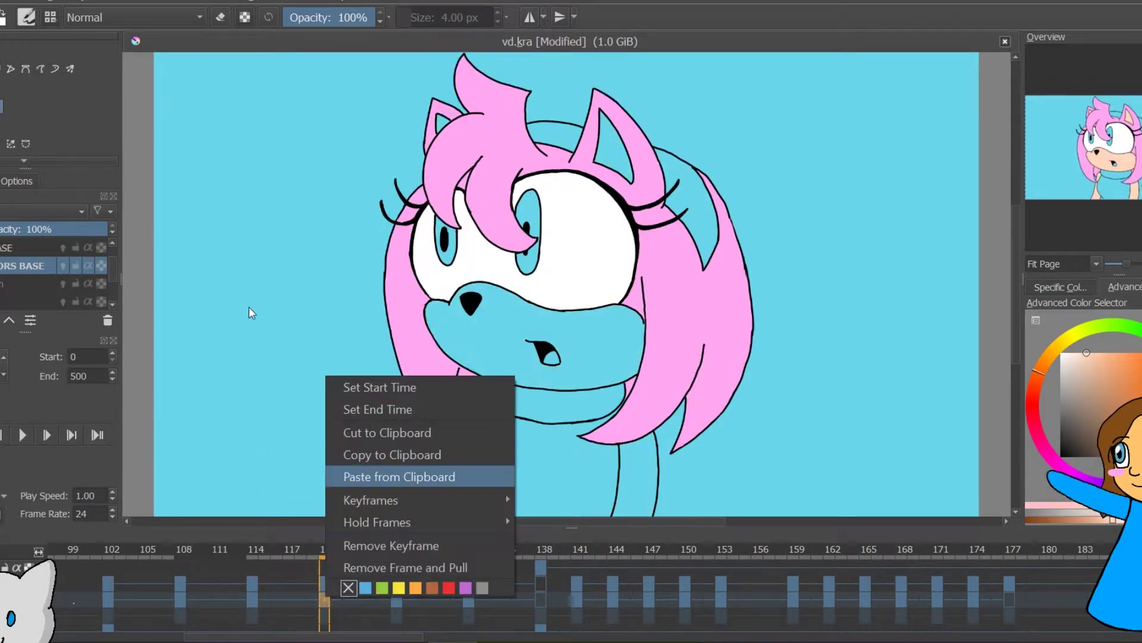
{"action": "left_click", "coordinate": [400, 478]}
{"action": "left_click", "coordinate": [469, 599]}
{"action": "left_click", "coordinate": [396, 599]}
{"action": "left_click", "coordinate": [325, 599]}
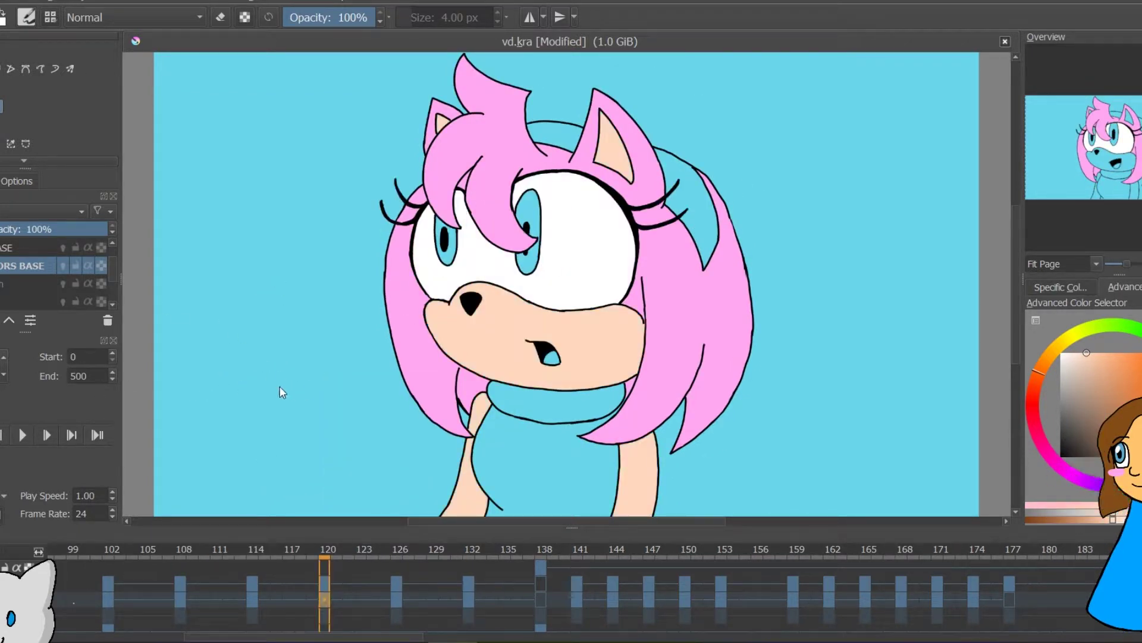
In frame 126, select the pink hedgehog's inner ears, muzzle and arms, grow the selection, fill it with peach and deselect
{"action": "key", "text": "period"}
{"action": "left_click", "coordinate": [1, 143]}
{"action": "left_click", "coordinate": [467, 489]}
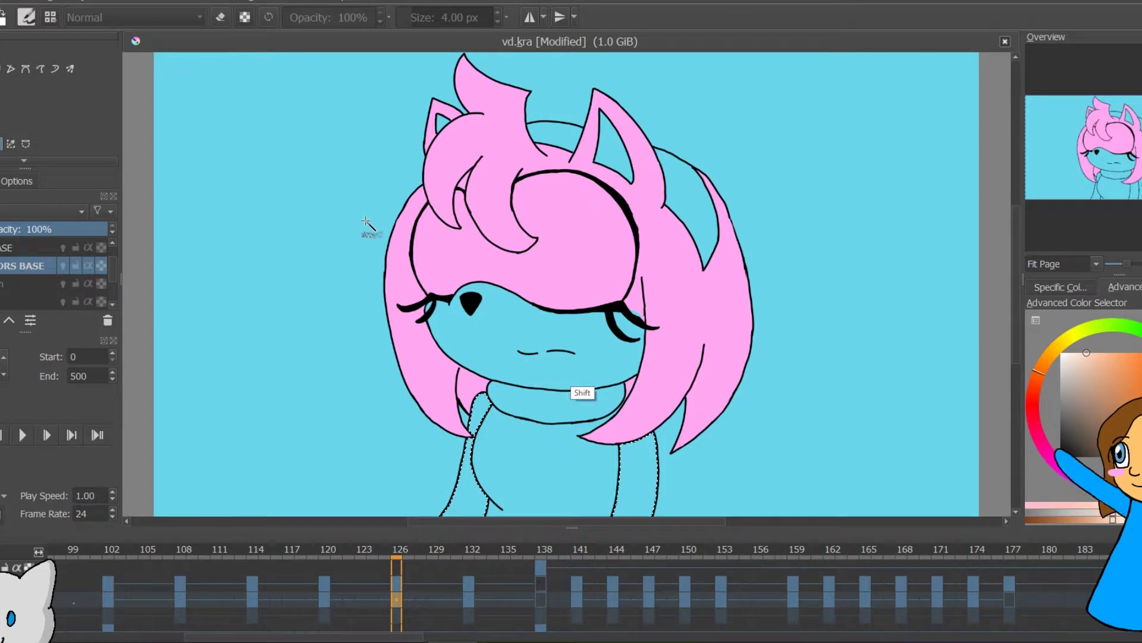
{"action": "left_click", "coordinate": [135, 1]}
{"action": "left_click", "coordinate": [166, 306]}
{"action": "left_click", "coordinate": [622, 355]}
{"action": "left_click", "coordinate": [1, 106]}
{"action": "left_click", "coordinate": [324, 198]}
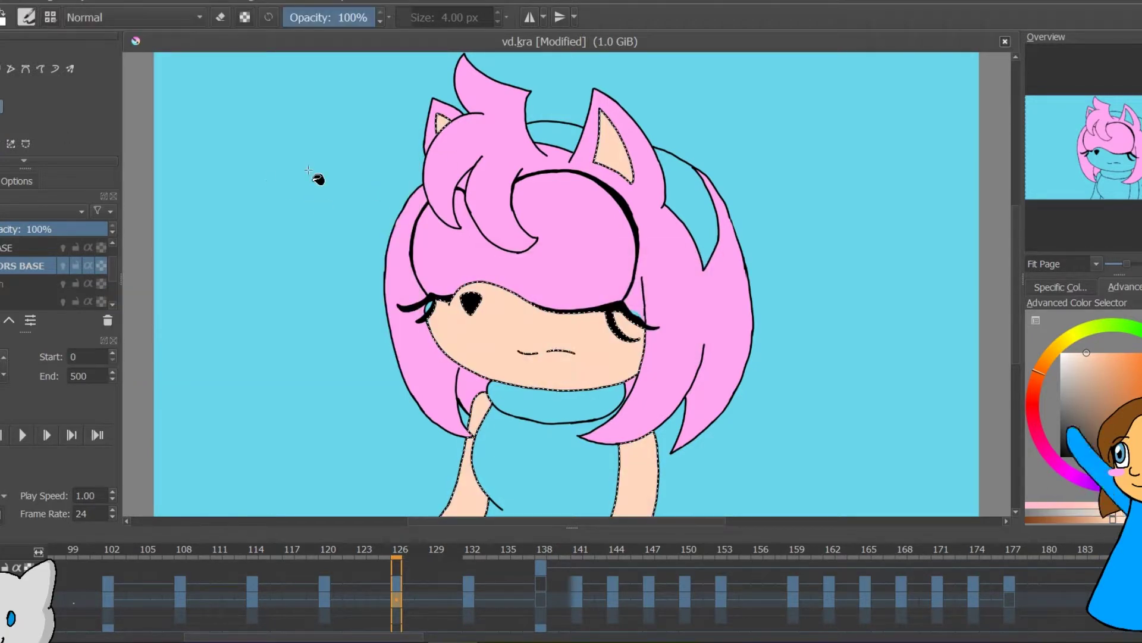
{"action": "key", "text": "ctrl+d"}
Touch up the unfilled spots around the closed eyelashes in frame 126 with peach, using a 15 px brush
{"action": "key", "text": "ctrl+plus"}
{"action": "key", "text": "ctrl+plus"}
{"action": "key", "text": "ctrl+plus"}
{"action": "key", "text": "ctrl+plus"}
{"action": "key", "text": "b"}
{"action": "left_click_drag", "start_coordinate": [786, 379], "coordinate": [761, 365]}
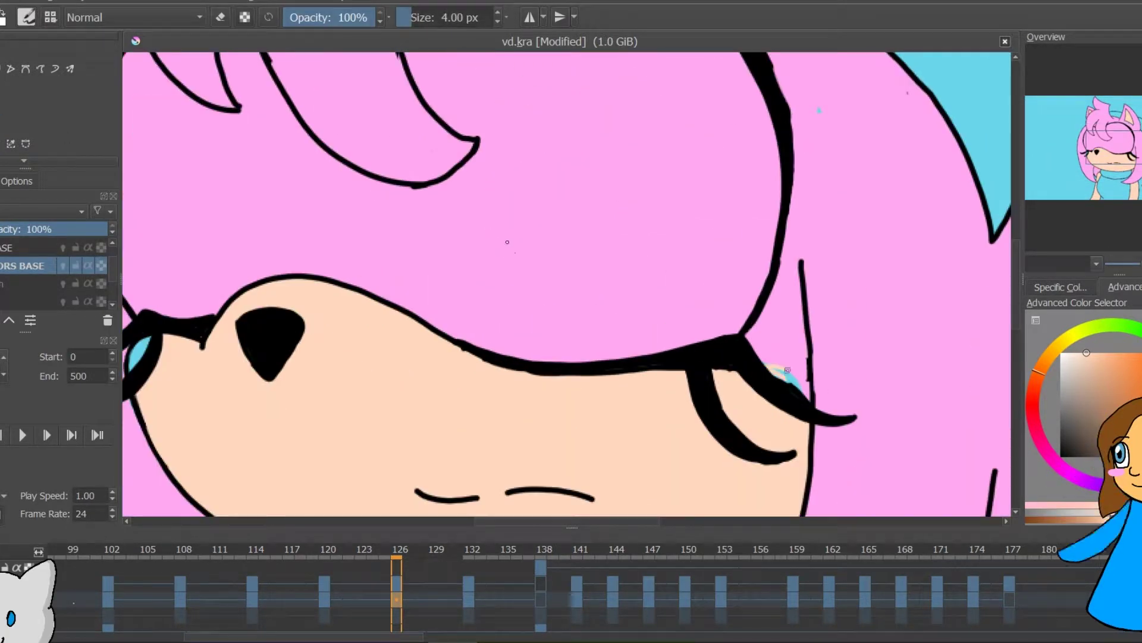
{"action": "left_click", "coordinate": [50, 17]}
{"action": "left_click", "coordinate": [161, 76]}
{"action": "left_click", "coordinate": [401, 270]}
{"action": "key", "text": "bracketleft"}
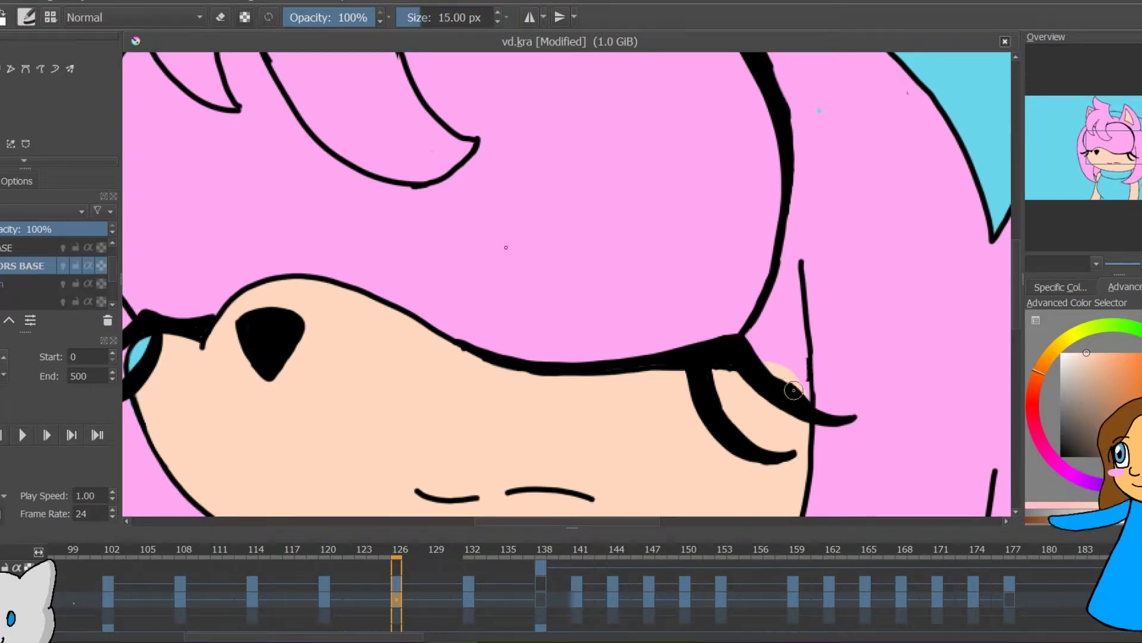
{"action": "left_click_drag", "start_coordinate": [369, 62], "coordinate": [254, 285]}
{"action": "left_click_drag", "start_coordinate": [628, 512], "coordinate": [731, 104]}
{"action": "key", "text": "ctrl+minus"}
{"action": "key", "text": "ctrl+minus"}
{"action": "key", "text": "ctrl+minus"}
{"action": "left_click_drag", "start_coordinate": [735, 168], "coordinate": [722, 327]}
In frame 132, select the hedgehog's inner ears, muzzle and arms, grow the selection, fill it with peach and deselect
{"action": "left_click", "coordinate": [469, 599]}
{"action": "left_click", "coordinate": [2, 144]}
{"action": "left_click", "coordinate": [408, 132]}
{"action": "left_click", "coordinate": [586, 164], "text": "shift"}
{"action": "left_click", "coordinate": [464, 369], "text": "shift"}
{"action": "left_click", "coordinate": [612, 487], "text": "shift"}
{"action": "left_click", "coordinate": [122, 1]}
{"action": "left_click", "coordinate": [173, 321]}
{"action": "key", "text": "Return"}
{"action": "key", "text": "f"}
{"action": "left_click", "coordinate": [307, 212]}
{"action": "key", "text": "ctrl+shift+a"}
Paint the hedgehog's inner ear and arms peach in frame 141 with a 3 px brush
{"action": "key", "text": "b"}
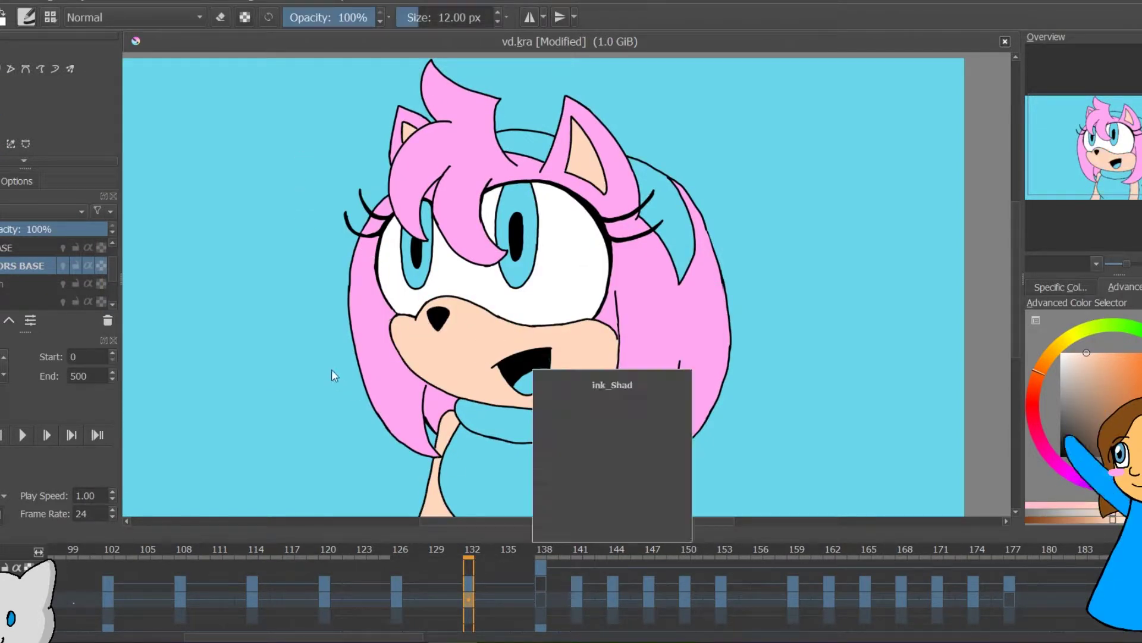
{"action": "left_click", "coordinate": [541, 599]}
{"action": "left_click", "coordinate": [577, 599]}
{"action": "key", "text": "ctrl+plus"}
{"action": "key", "text": "ctrl+plus"}
{"action": "key", "text": "ctrl+plus"}
{"action": "left_click_drag", "start_coordinate": [893, 238], "coordinate": [298, 143]}
{"action": "key", "text": "ctrl+plus"}
{"action": "left_click_drag", "start_coordinate": [937, 60], "coordinate": [765, 82]}
{"action": "key", "text": "ctrl+plus"}
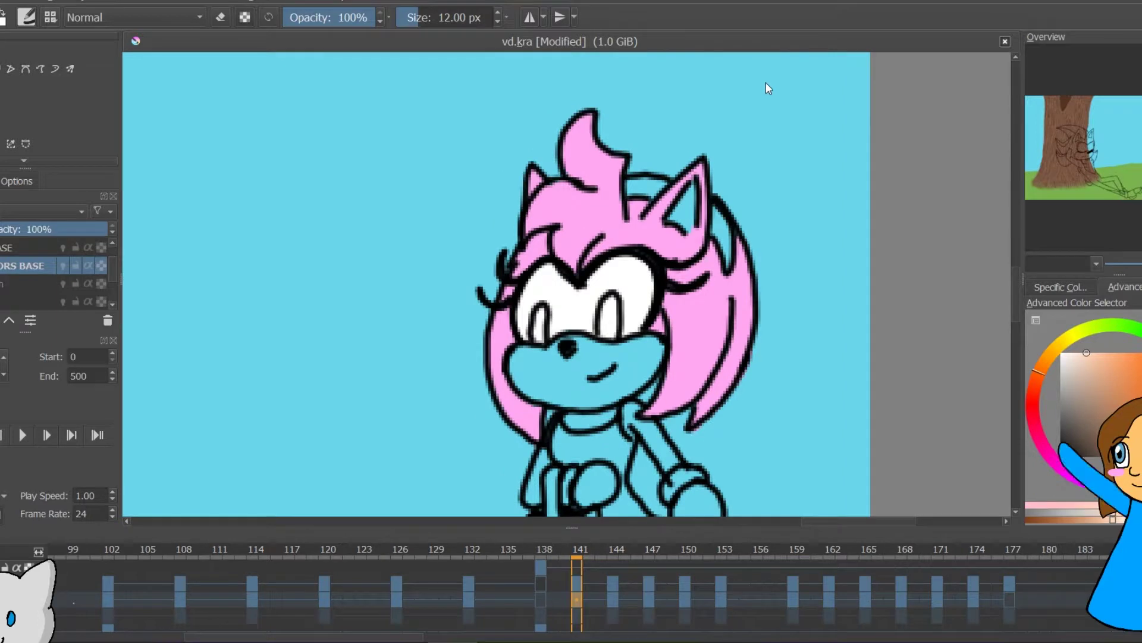
{"action": "mouse_move", "coordinate": [891, 314]}
{"action": "left_mouse_down"}
{"action": "mouse_move", "coordinate": [780, 91]}
{"action": "mouse_move", "coordinate": [744, 164]}
{"action": "left_mouse_up"}
{"action": "left_click_drag", "start_coordinate": [387, 354], "coordinate": [398, 317]}
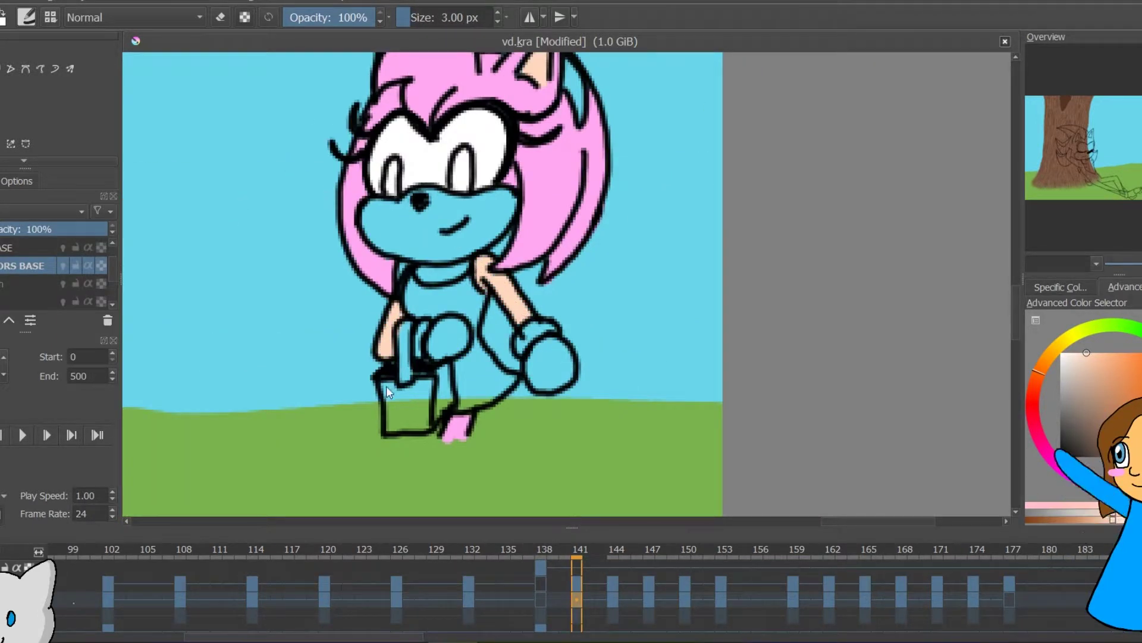
Paint the hedgehog's arms and muzzle peach in frame 144 with a 3 px brush
{"action": "left_click", "coordinate": [613, 599]}
{"action": "left_click_drag", "start_coordinate": [325, 59], "coordinate": [745, 88]}
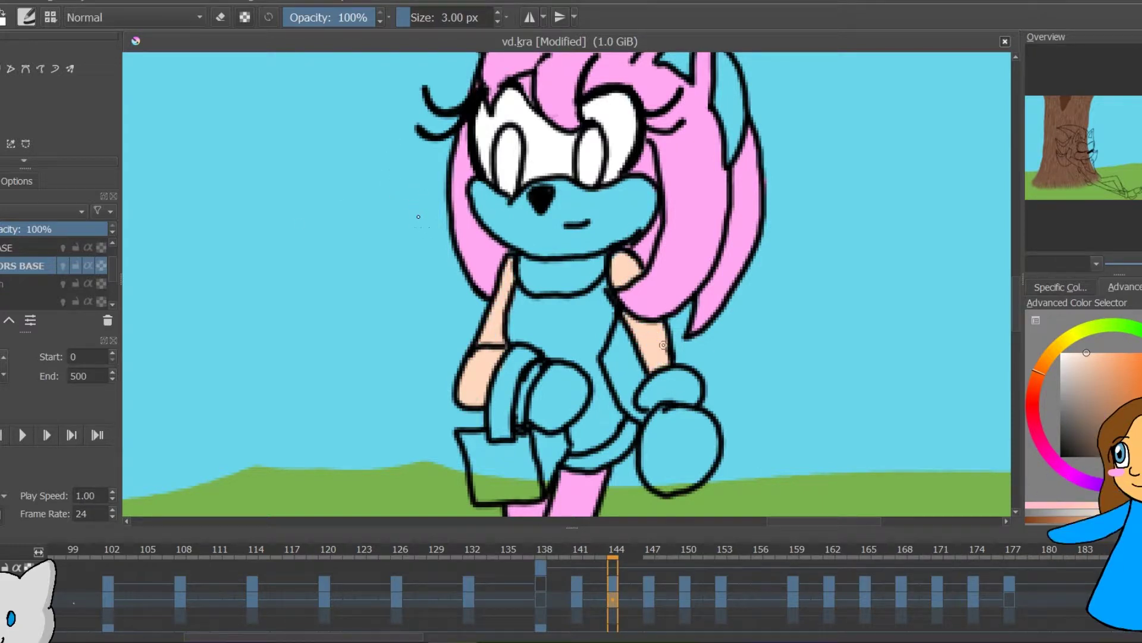
{"action": "scroll", "coordinate": [663, 344], "scroll_direction": "up", "scroll_amount": 3}
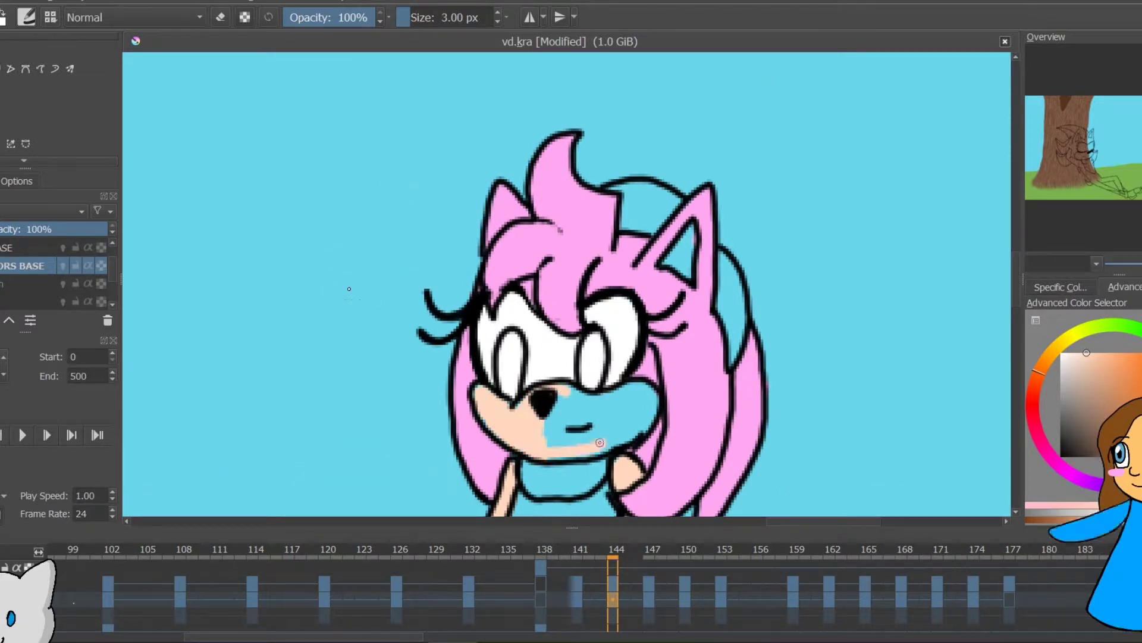
{"action": "key", "text": "ctrl+z"}
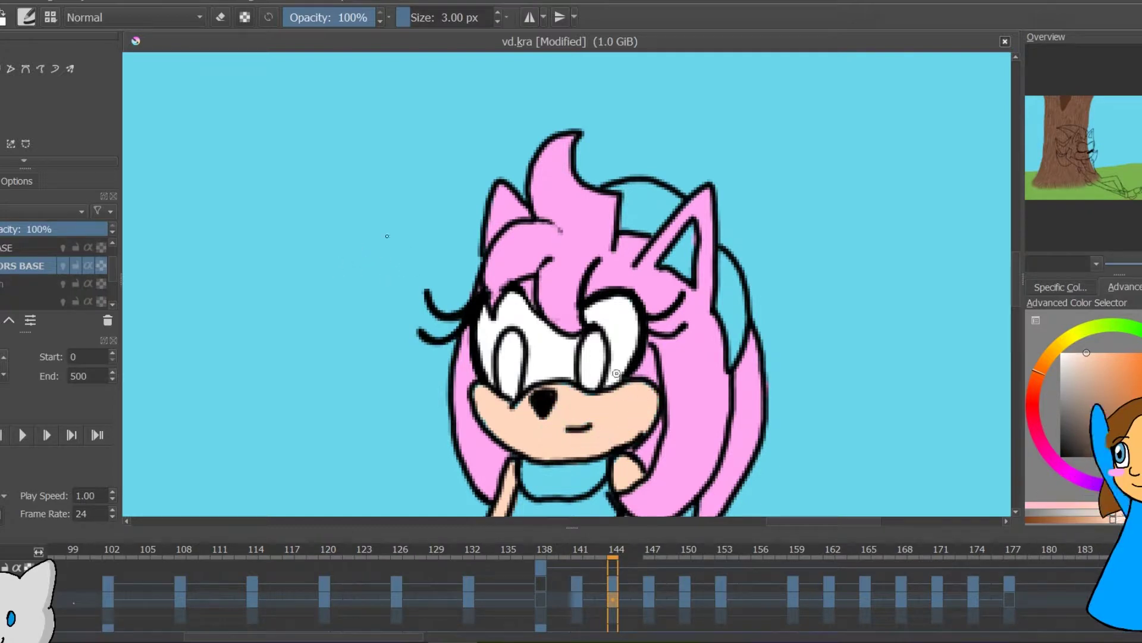
Paint the hedgehog's wrist and both arms peach in frame 147 with a 3 px brush
{"action": "left_click", "coordinate": [649, 599]}
{"action": "scroll", "coordinate": [755, 85], "scroll_direction": "down", "scroll_amount": 4}
{"action": "left_click", "coordinate": [545, 381]}
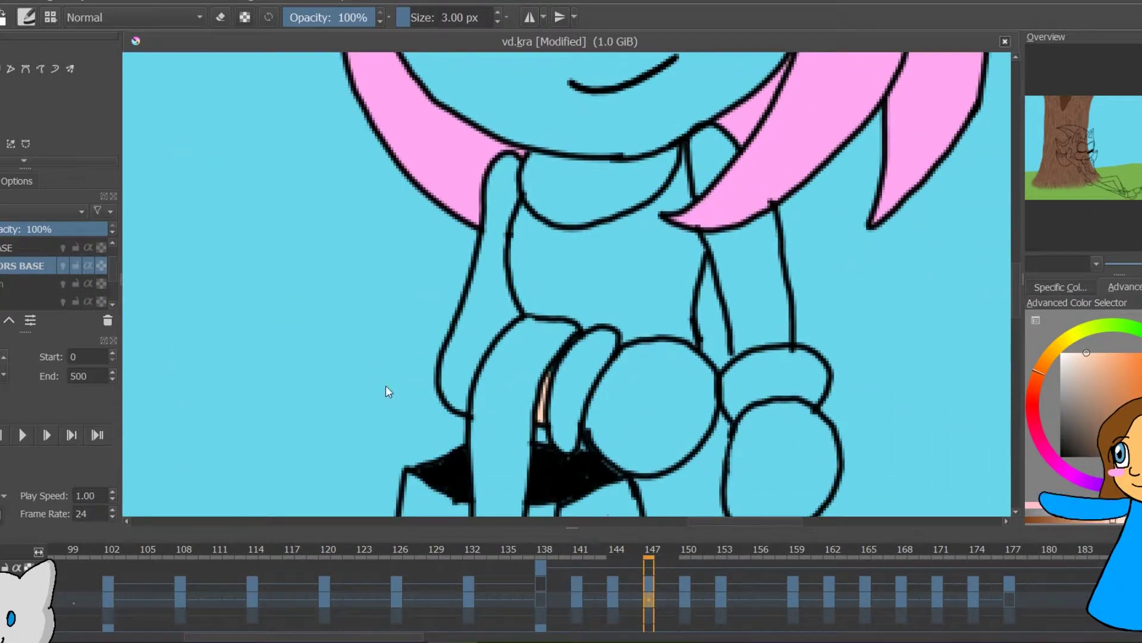
{"action": "left_click", "coordinate": [613, 599]}
{"action": "scroll", "coordinate": [758, 92], "scroll_direction": "down", "scroll_amount": 3}
{"action": "left_click", "coordinate": [649, 599]}
{"action": "scroll", "coordinate": [769, 88], "scroll_direction": "up", "scroll_amount": 3}
{"action": "left_click_drag", "start_coordinate": [536, 200], "coordinate": [1032, 424]}
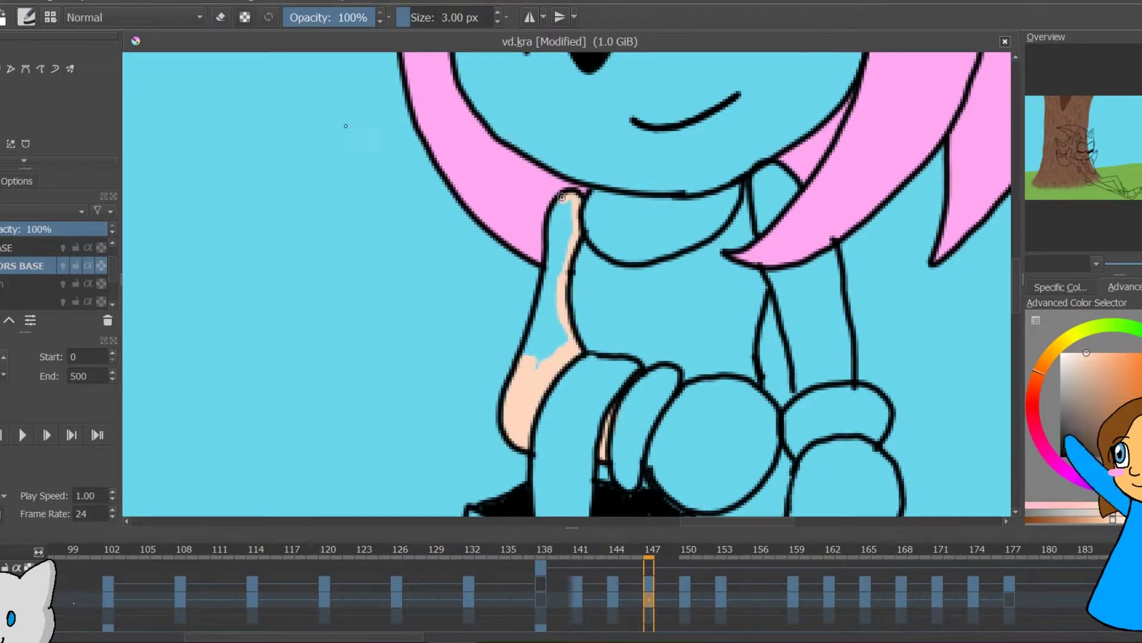
{"action": "left_click_drag", "start_coordinate": [562, 197], "coordinate": [543, 329]}
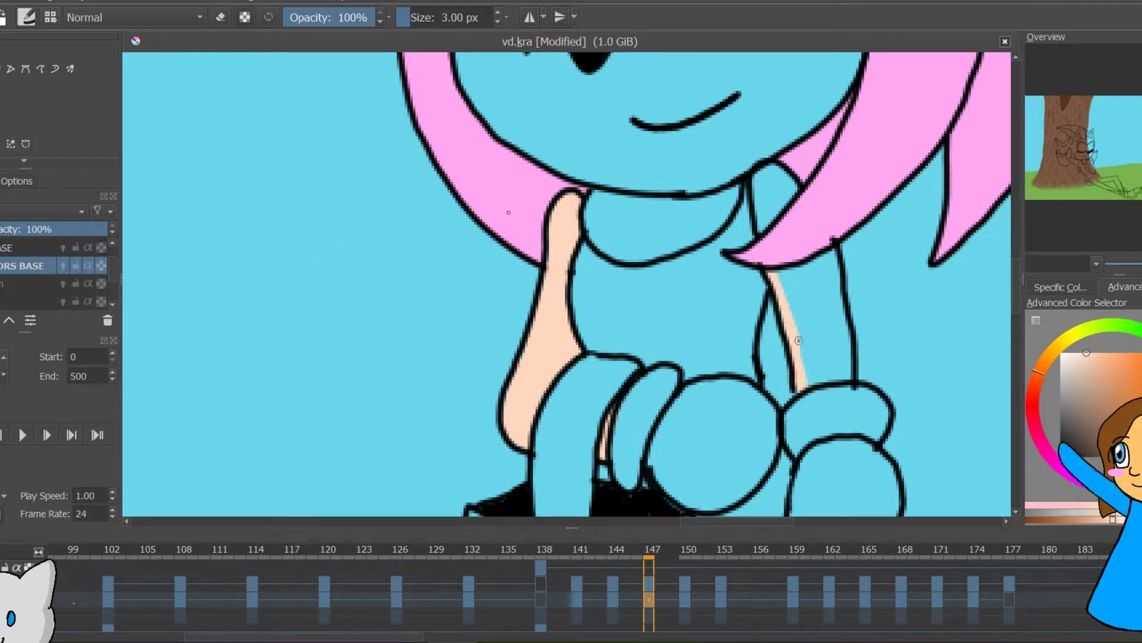
{"action": "left_click_drag", "start_coordinate": [780, 271], "coordinate": [825, 345]}
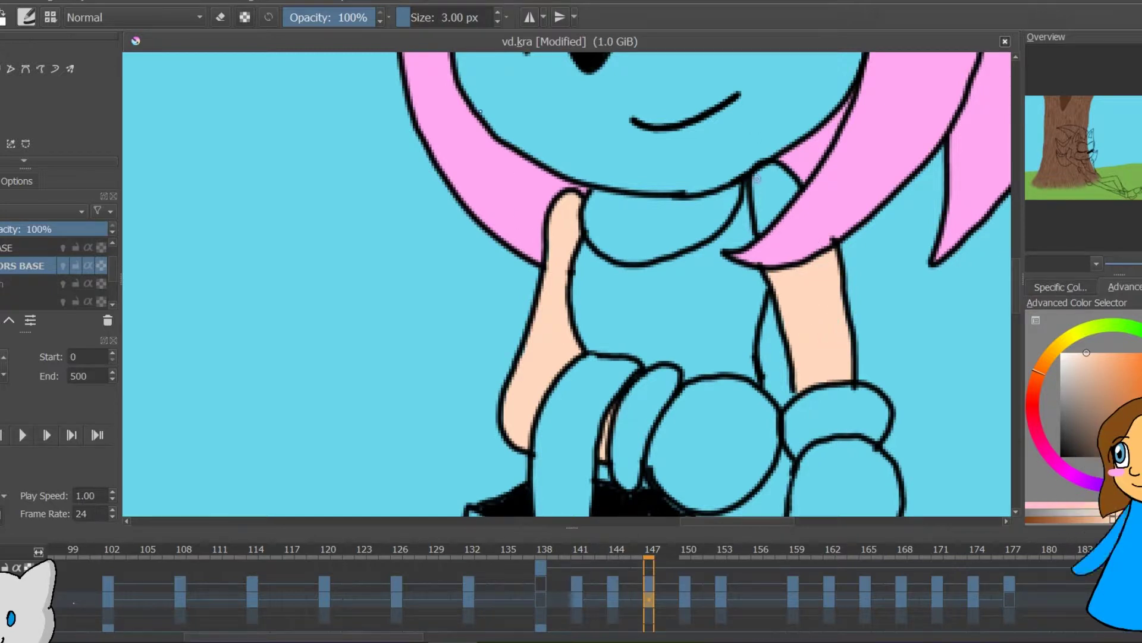
Paint the inner ears and the muzzle peach in frame 147 with a 5 px brush
{"action": "left_click_drag", "start_coordinate": [726, 96], "coordinate": [581, 401]}
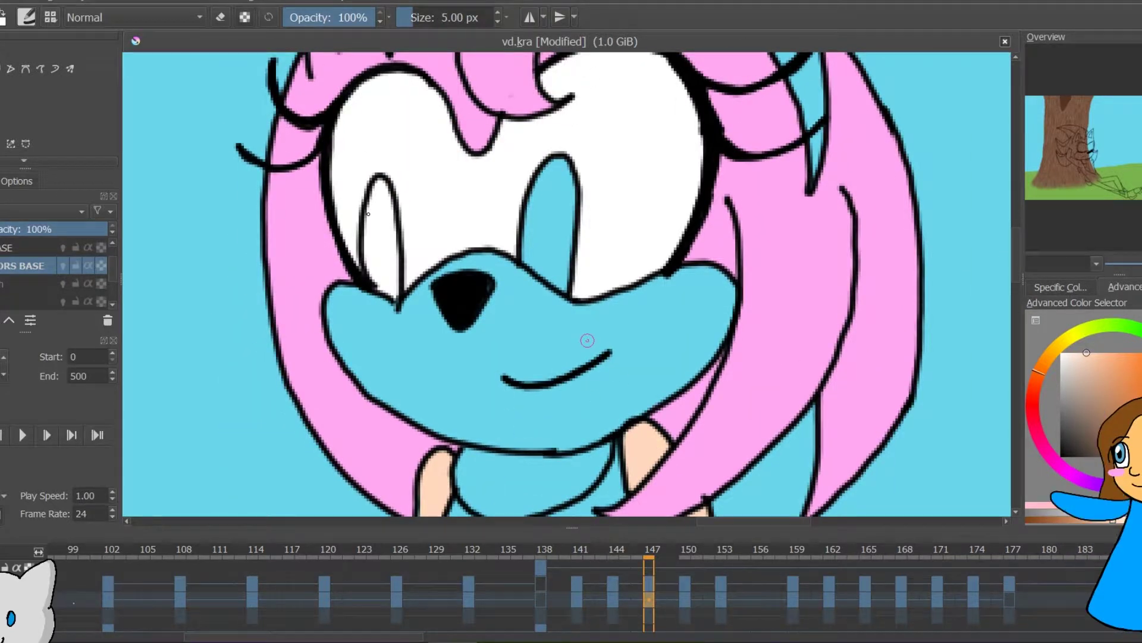
{"action": "left_click_drag", "start_coordinate": [702, 90], "coordinate": [554, 402]}
{"action": "mouse_move", "coordinate": [515, 280]}
{"action": "left_mouse_down"}
{"action": "mouse_move", "coordinate": [578, 191]}
{"action": "mouse_move", "coordinate": [523, 280]}
{"action": "mouse_move", "coordinate": [554, 237]}
{"action": "left_mouse_up"}
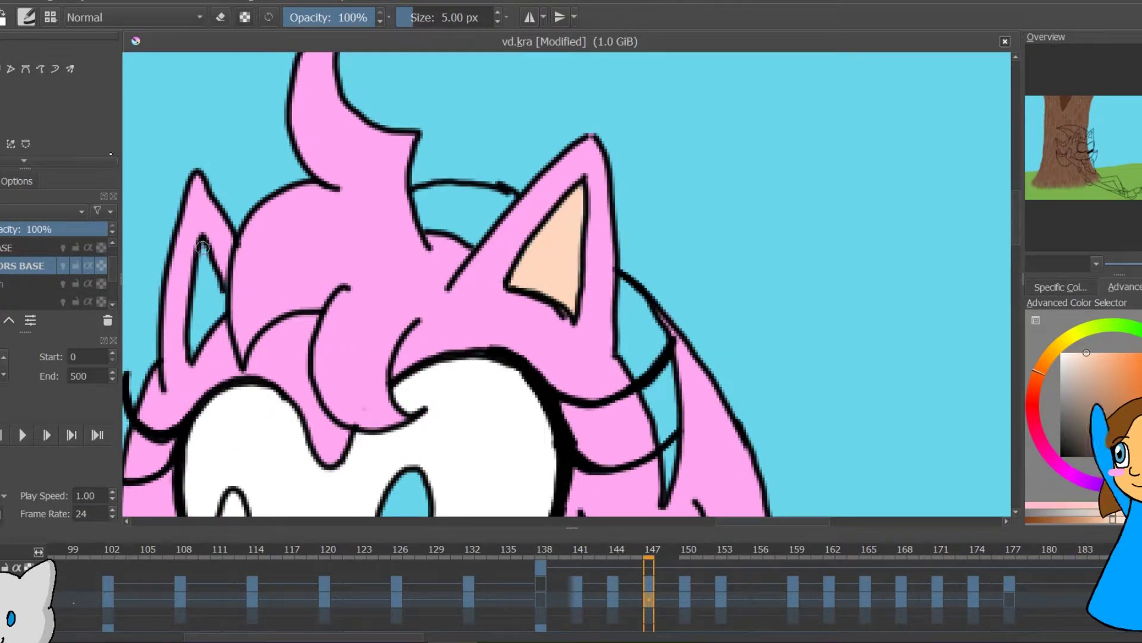
{"action": "mouse_move", "coordinate": [537, 465]}
{"action": "left_mouse_down"}
{"action": "mouse_move", "coordinate": [977, 150]}
{"action": "mouse_move", "coordinate": [696, 18]}
{"action": "mouse_move", "coordinate": [737, 112]}
{"action": "left_mouse_up"}
{"action": "left_click_drag", "start_coordinate": [478, 262], "coordinate": [526, 222]}
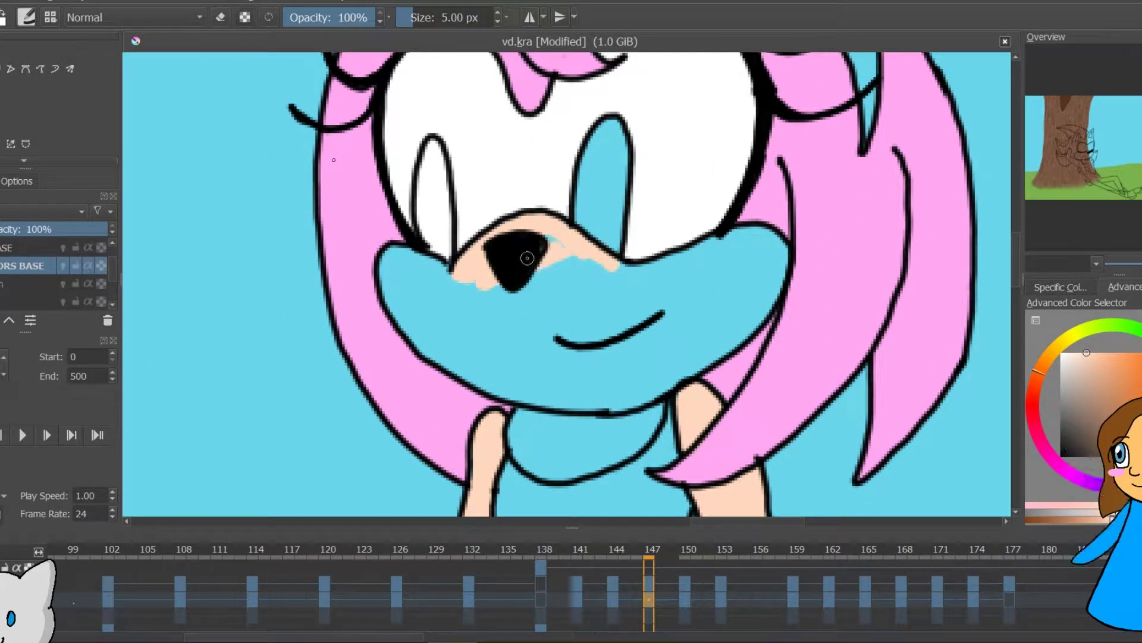
{"action": "mouse_move", "coordinate": [438, 300]}
{"action": "left_mouse_down"}
{"action": "mouse_move", "coordinate": [732, 256]}
{"action": "mouse_move", "coordinate": [676, 362]}
{"action": "mouse_move", "coordinate": [595, 311]}
{"action": "mouse_move", "coordinate": [765, 255]}
{"action": "mouse_move", "coordinate": [749, 298]}
{"action": "left_mouse_up"}
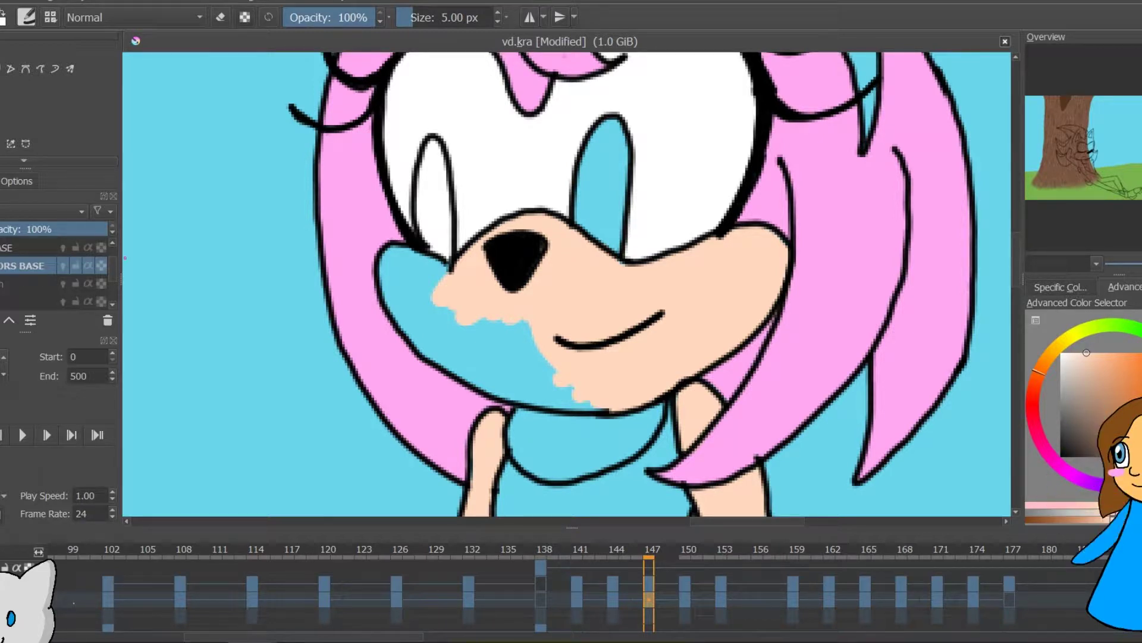
{"action": "mouse_move", "coordinate": [418, 254]}
{"action": "left_mouse_down"}
{"action": "mouse_move", "coordinate": [477, 350]}
{"action": "mouse_move", "coordinate": [494, 333]}
{"action": "mouse_move", "coordinate": [441, 341]}
{"action": "left_mouse_up"}
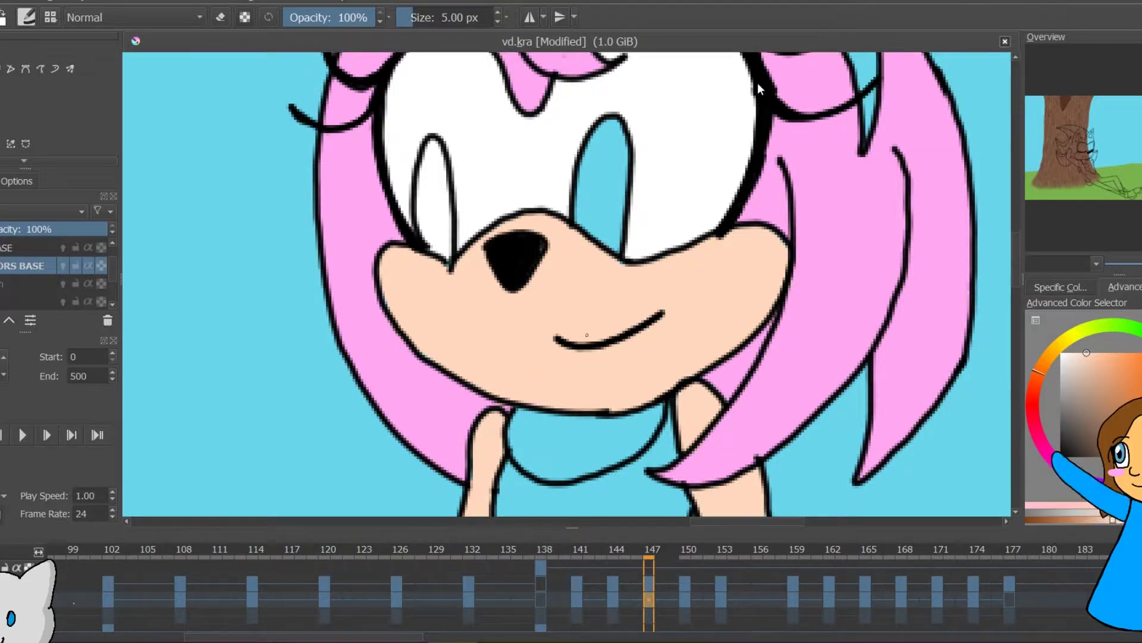
Paint the wrist beside the bag strap peach in frame 150 and erase the spill past its outline with a 9 px eraser
{"action": "scroll", "coordinate": [765, 72], "scroll_direction": "down", "scroll_amount": 6}
{"action": "key", "text": "period"}
{"action": "scroll", "coordinate": [753, 168], "scroll_direction": "up", "scroll_amount": 6}
{"action": "scroll", "coordinate": [753, 168], "scroll_direction": "up", "scroll_amount": 3}
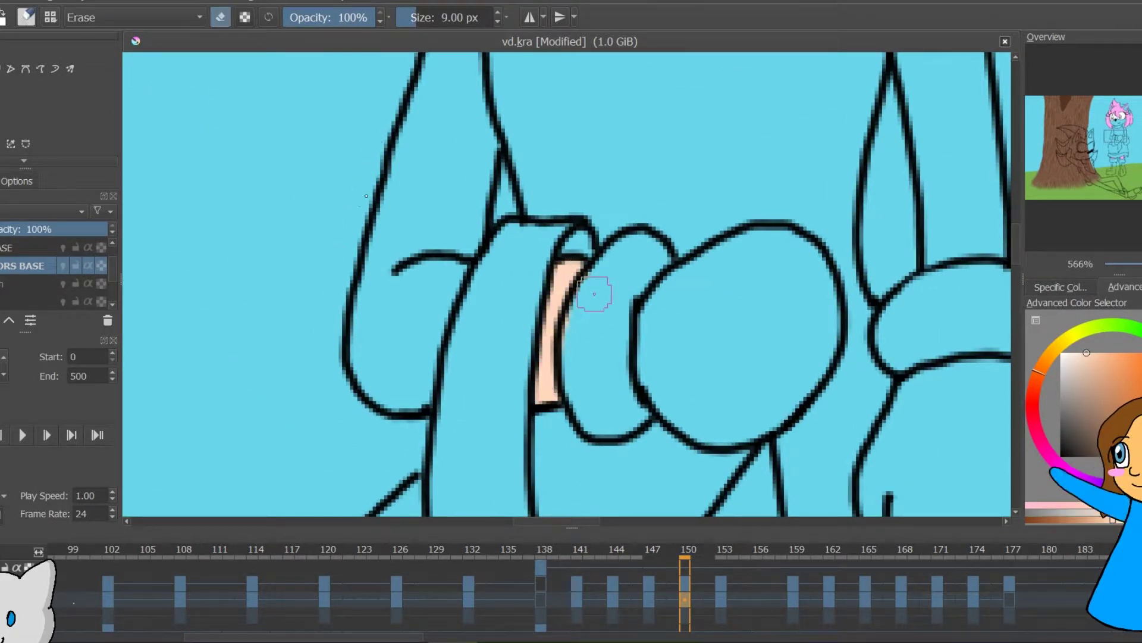
{"action": "key", "text": "e"}
Paint both of the hedgehog's arms and shoulders peach in frame 150 with a 5 px brush
{"action": "mouse_move", "coordinate": [409, 363]}
{"action": "left_mouse_down"}
{"action": "mouse_move", "coordinate": [382, 293]}
{"action": "mouse_move", "coordinate": [413, 363]}
{"action": "mouse_move", "coordinate": [413, 226]}
{"action": "mouse_move", "coordinate": [439, 173]}
{"action": "mouse_move", "coordinate": [492, 132]}
{"action": "left_mouse_up"}
{"action": "left_click_drag", "start_coordinate": [470, 60], "coordinate": [628, 268]}
{"action": "mouse_move", "coordinate": [645, 348]}
{"action": "left_mouse_down"}
{"action": "mouse_move", "coordinate": [657, 77]}
{"action": "mouse_move", "coordinate": [617, 224]}
{"action": "mouse_move", "coordinate": [635, 369]}
{"action": "mouse_move", "coordinate": [206, 192]}
{"action": "left_mouse_up"}
{"action": "left_click_drag", "start_coordinate": [730, 81], "coordinate": [780, 185]}
{"action": "key", "text": "e"}
{"action": "mouse_move", "coordinate": [660, 319]}
{"action": "left_mouse_down"}
{"action": "mouse_move", "coordinate": [673, 351]}
{"action": "mouse_move", "coordinate": [649, 245]}
{"action": "mouse_move", "coordinate": [688, 180]}
{"action": "mouse_move", "coordinate": [595, 90]}
{"action": "mouse_move", "coordinate": [683, 144]}
{"action": "left_mouse_up"}
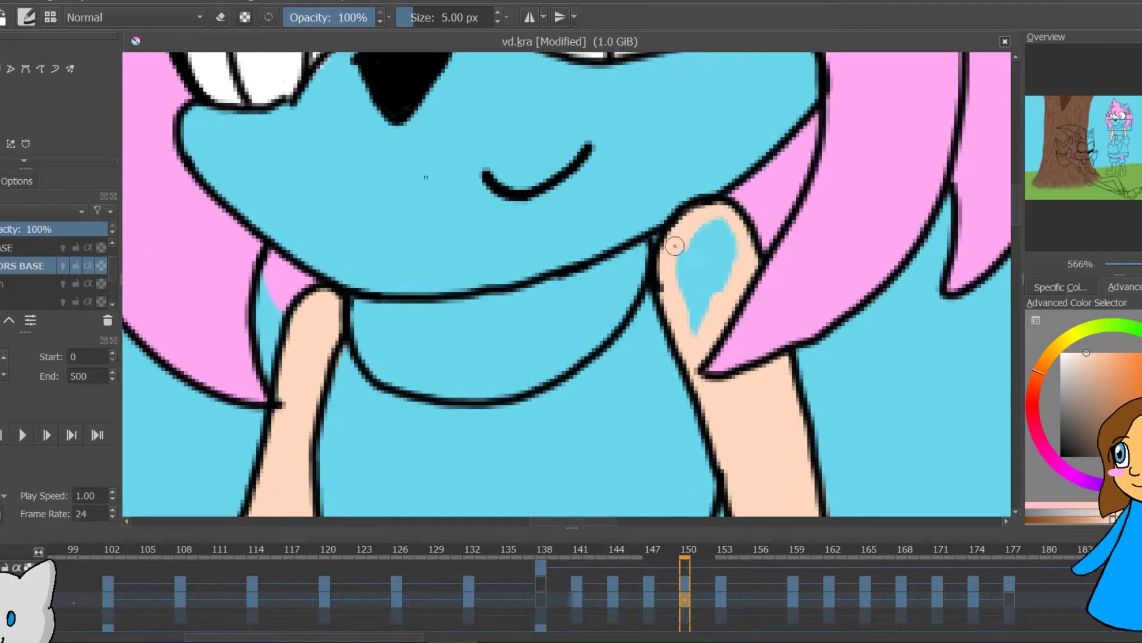
{"action": "left_click_drag", "start_coordinate": [708, 238], "coordinate": [702, 315]}
Paint the hedgehog's muzzle and inner ears peach in frame 150, undoing the stray strokes
{"action": "mouse_move", "coordinate": [725, 421]}
{"action": "left_mouse_down"}
{"action": "mouse_move", "coordinate": [892, 304]}
{"action": "mouse_move", "coordinate": [885, 282]}
{"action": "mouse_move", "coordinate": [798, 387]}
{"action": "mouse_move", "coordinate": [784, 254]}
{"action": "mouse_move", "coordinate": [730, 282]}
{"action": "mouse_move", "coordinate": [772, 328]}
{"action": "mouse_move", "coordinate": [750, 398]}
{"action": "mouse_move", "coordinate": [517, 491]}
{"action": "left_mouse_up"}
{"action": "key", "text": "ctrl+z"}
{"action": "key", "text": "ctrl+z"}
{"action": "left_click_drag", "start_coordinate": [634, 470], "coordinate": [523, 491]}
{"action": "key", "text": "ctrl+z"}
{"action": "left_click_drag", "start_coordinate": [522, 489], "coordinate": [619, 466]}
{"action": "key", "text": "ctrl+z"}
{"action": "mouse_move", "coordinate": [489, 228]}
{"action": "left_mouse_down"}
{"action": "mouse_move", "coordinate": [474, 284]}
{"action": "mouse_move", "coordinate": [571, 255]}
{"action": "mouse_move", "coordinate": [566, 288]}
{"action": "mouse_move", "coordinate": [658, 395]}
{"action": "mouse_move", "coordinate": [868, 275]}
{"action": "mouse_move", "coordinate": [806, 255]}
{"action": "mouse_move", "coordinate": [732, 322]}
{"action": "left_mouse_up"}
{"action": "mouse_move", "coordinate": [439, 258]}
{"action": "left_mouse_down"}
{"action": "mouse_move", "coordinate": [456, 244]}
{"action": "mouse_move", "coordinate": [464, 380]}
{"action": "mouse_move", "coordinate": [281, 359]}
{"action": "mouse_move", "coordinate": [327, 404]}
{"action": "mouse_move", "coordinate": [364, 323]}
{"action": "mouse_move", "coordinate": [277, 324]}
{"action": "mouse_move", "coordinate": [384, 413]}
{"action": "mouse_move", "coordinate": [413, 373]}
{"action": "left_mouse_up"}
{"action": "key", "text": "ctrl+z"}
{"action": "left_click_drag", "start_coordinate": [733, 90], "coordinate": [500, 512]}
{"action": "mouse_move", "coordinate": [565, 280]}
{"action": "left_mouse_down"}
{"action": "mouse_move", "coordinate": [653, 196]}
{"action": "mouse_move", "coordinate": [604, 219]}
{"action": "mouse_move", "coordinate": [653, 319]}
{"action": "left_mouse_up"}
{"action": "left_click_drag", "start_coordinate": [1124, 110], "coordinate": [1112, 109]}
{"action": "mouse_move", "coordinate": [521, 366]}
{"action": "left_mouse_down"}
{"action": "mouse_move", "coordinate": [583, 204]}
{"action": "mouse_move", "coordinate": [571, 231]}
{"action": "left_mouse_up"}
Paint the hedgehog's bare skin areas peach in frame 153, undoing the stray stroke
{"action": "mouse_move", "coordinate": [1111, 108]}
{"action": "left_mouse_down"}
{"action": "mouse_move", "coordinate": [1114, 150]}
{"action": "mouse_move", "coordinate": [1116, 137]}
{"action": "left_mouse_up"}
{"action": "left_click", "coordinate": [721, 600]}
{"action": "mouse_move", "coordinate": [619, 296]}
{"action": "left_mouse_down"}
{"action": "mouse_move", "coordinate": [649, 304]}
{"action": "mouse_move", "coordinate": [658, 277]}
{"action": "left_mouse_up"}
{"action": "mouse_move", "coordinate": [284, 229]}
{"action": "left_mouse_down"}
{"action": "mouse_move", "coordinate": [320, 282]}
{"action": "mouse_move", "coordinate": [277, 349]}
{"action": "mouse_move", "coordinate": [289, 325]}
{"action": "mouse_move", "coordinate": [278, 314]}
{"action": "mouse_move", "coordinate": [279, 338]}
{"action": "mouse_move", "coordinate": [313, 315]}
{"action": "mouse_move", "coordinate": [287, 239]}
{"action": "mouse_move", "coordinate": [277, 310]}
{"action": "mouse_move", "coordinate": [313, 299]}
{"action": "left_mouse_up"}
{"action": "key", "text": "ctrl+z"}
{"action": "left_click_drag", "start_coordinate": [1115, 138], "coordinate": [1114, 149]}
{"action": "mouse_move", "coordinate": [469, 245]}
{"action": "left_mouse_down"}
{"action": "mouse_move", "coordinate": [382, 274]}
{"action": "mouse_move", "coordinate": [456, 284]}
{"action": "mouse_move", "coordinate": [538, 272]}
{"action": "mouse_move", "coordinate": [497, 277]}
{"action": "mouse_move", "coordinate": [489, 325]}
{"action": "mouse_move", "coordinate": [595, 257]}
{"action": "mouse_move", "coordinate": [654, 331]}
{"action": "left_mouse_up"}
{"action": "mouse_move", "coordinate": [595, 357]}
{"action": "left_mouse_down"}
{"action": "mouse_move", "coordinate": [571, 301]}
{"action": "mouse_move", "coordinate": [362, 281]}
{"action": "mouse_move", "coordinate": [357, 398]}
{"action": "mouse_move", "coordinate": [420, 402]}
{"action": "mouse_move", "coordinate": [368, 330]}
{"action": "mouse_move", "coordinate": [285, 295]}
{"action": "left_mouse_up"}
{"action": "mouse_move", "coordinate": [1114, 149]}
{"action": "left_mouse_down"}
{"action": "mouse_move", "coordinate": [1095, 156]}
{"action": "mouse_move", "coordinate": [1112, 156]}
{"action": "left_mouse_up"}
{"action": "mouse_move", "coordinate": [280, 394]}
{"action": "left_mouse_down"}
{"action": "mouse_move", "coordinate": [326, 447]}
{"action": "mouse_move", "coordinate": [419, 313]}
{"action": "mouse_move", "coordinate": [440, 128]}
{"action": "mouse_move", "coordinate": [385, 315]}
{"action": "left_mouse_up"}
{"action": "mouse_move", "coordinate": [612, 326]}
{"action": "left_mouse_down"}
{"action": "mouse_move", "coordinate": [719, 357]}
{"action": "mouse_move", "coordinate": [758, 290]}
{"action": "mouse_move", "coordinate": [712, 142]}
{"action": "mouse_move", "coordinate": [780, 248]}
{"action": "mouse_move", "coordinate": [811, 137]}
{"action": "mouse_move", "coordinate": [747, 237]}
{"action": "mouse_move", "coordinate": [782, 206]}
{"action": "left_mouse_up"}
Paint the hedgehog's arms and muzzle peach in frame 159 with a 5 px brush
{"action": "left_click", "coordinate": [793, 599]}
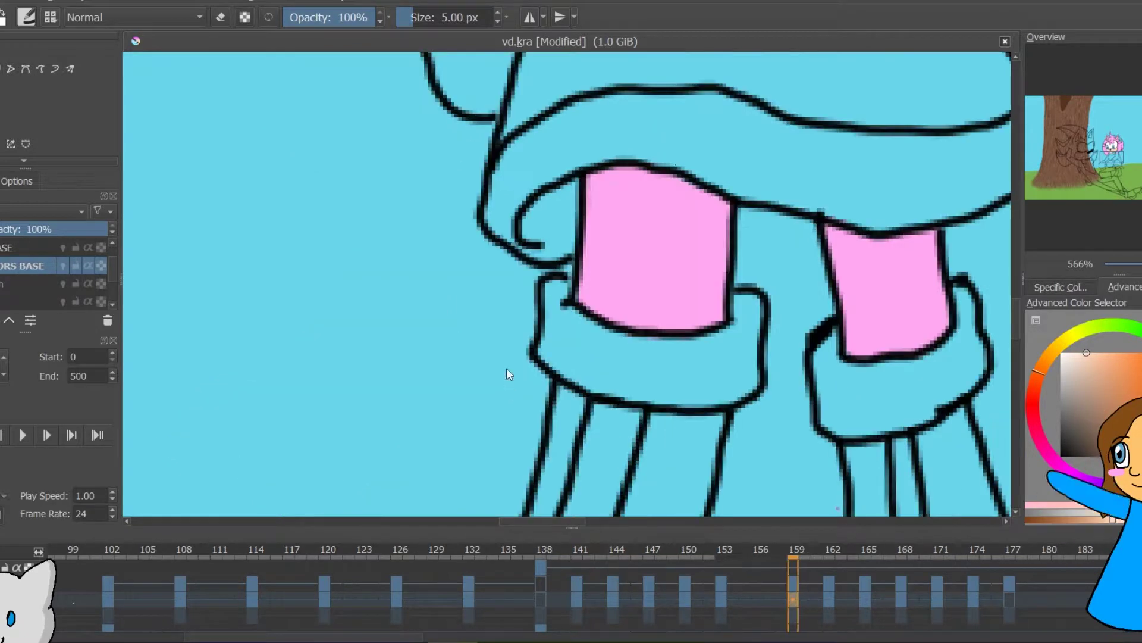
{"action": "left_click_drag", "start_coordinate": [1112, 156], "coordinate": [1119, 141]}
{"action": "mouse_move", "coordinate": [250, 353]}
{"action": "left_mouse_down"}
{"action": "mouse_move", "coordinate": [262, 454]}
{"action": "mouse_move", "coordinate": [296, 404]}
{"action": "mouse_move", "coordinate": [244, 305]}
{"action": "mouse_move", "coordinate": [256, 110]}
{"action": "left_mouse_up"}
{"action": "mouse_move", "coordinate": [568, 197]}
{"action": "left_mouse_down"}
{"action": "mouse_move", "coordinate": [605, 366]}
{"action": "mouse_move", "coordinate": [633, 324]}
{"action": "mouse_move", "coordinate": [627, 218]}
{"action": "mouse_move", "coordinate": [569, 134]}
{"action": "mouse_move", "coordinate": [595, 288]}
{"action": "mouse_move", "coordinate": [611, 286]}
{"action": "mouse_move", "coordinate": [613, 153]}
{"action": "left_mouse_up"}
{"action": "left_click_drag", "start_coordinate": [1119, 141], "coordinate": [1119, 133]}
{"action": "mouse_move", "coordinate": [532, 405]}
{"action": "left_mouse_down"}
{"action": "mouse_move", "coordinate": [541, 316]}
{"action": "mouse_move", "coordinate": [571, 344]}
{"action": "left_mouse_up"}
{"action": "mouse_move", "coordinate": [508, 251]}
{"action": "left_mouse_down"}
{"action": "mouse_move", "coordinate": [589, 160]}
{"action": "mouse_move", "coordinate": [500, 191]}
{"action": "mouse_move", "coordinate": [537, 260]}
{"action": "left_mouse_up"}
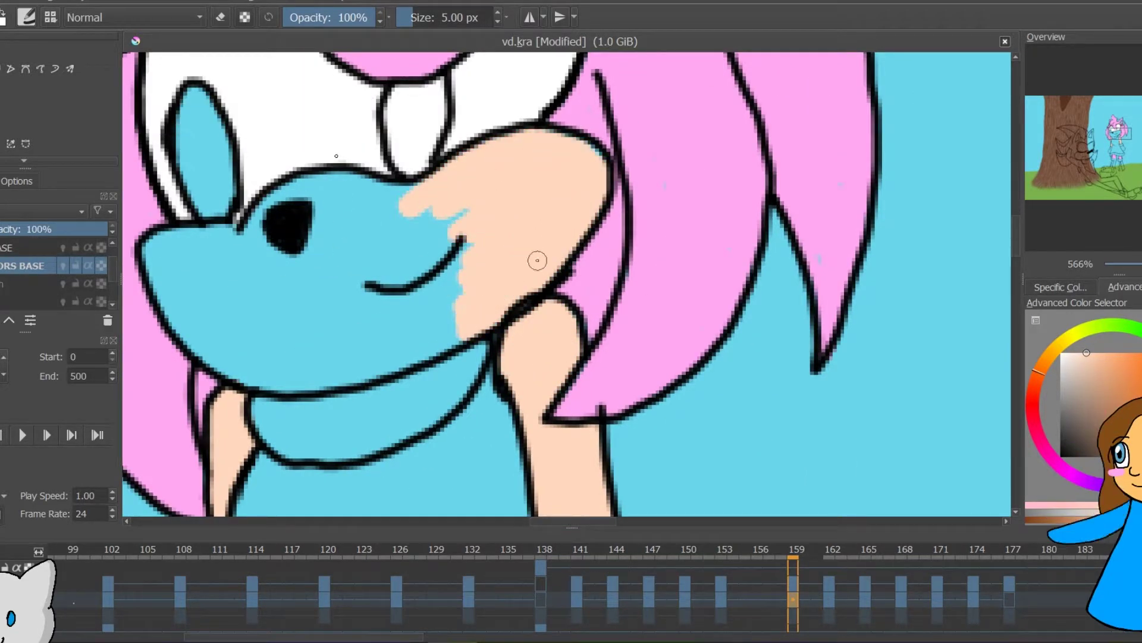
{"action": "mouse_move", "coordinate": [1121, 133]}
{"action": "left_mouse_down"}
{"action": "mouse_move", "coordinate": [1117, 149]}
{"action": "mouse_move", "coordinate": [1113, 132]}
{"action": "left_mouse_up"}
{"action": "mouse_move", "coordinate": [562, 281]}
{"action": "left_mouse_down"}
{"action": "mouse_move", "coordinate": [466, 293]}
{"action": "mouse_move", "coordinate": [545, 410]}
{"action": "mouse_move", "coordinate": [790, 374]}
{"action": "mouse_move", "coordinate": [740, 352]}
{"action": "mouse_move", "coordinate": [625, 262]}
{"action": "mouse_move", "coordinate": [655, 309]}
{"action": "mouse_move", "coordinate": [502, 387]}
{"action": "mouse_move", "coordinate": [619, 342]}
{"action": "left_mouse_up"}
Paint both inner ears peach in frame 159 with a 3 px brush, undoing the oversized stroke
{"action": "scroll", "coordinate": [712, 69], "scroll_direction": "up", "scroll_amount": 5}
{"action": "mouse_move", "coordinate": [544, 279]}
{"action": "left_mouse_down"}
{"action": "mouse_move", "coordinate": [604, 198]}
{"action": "mouse_move", "coordinate": [561, 246]}
{"action": "left_mouse_up"}
{"action": "key", "text": "ctrl+z"}
{"action": "key", "text": "bracketleft"}
{"action": "left_click_drag", "start_coordinate": [599, 306], "coordinate": [609, 191]}
{"action": "scroll", "coordinate": [711, 77], "scroll_direction": "left", "scroll_amount": 10}
{"action": "scroll", "coordinate": [711, 76], "scroll_direction": "right", "scroll_amount": 8}
{"action": "left_click_drag", "start_coordinate": [336, 234], "coordinate": [330, 256]}
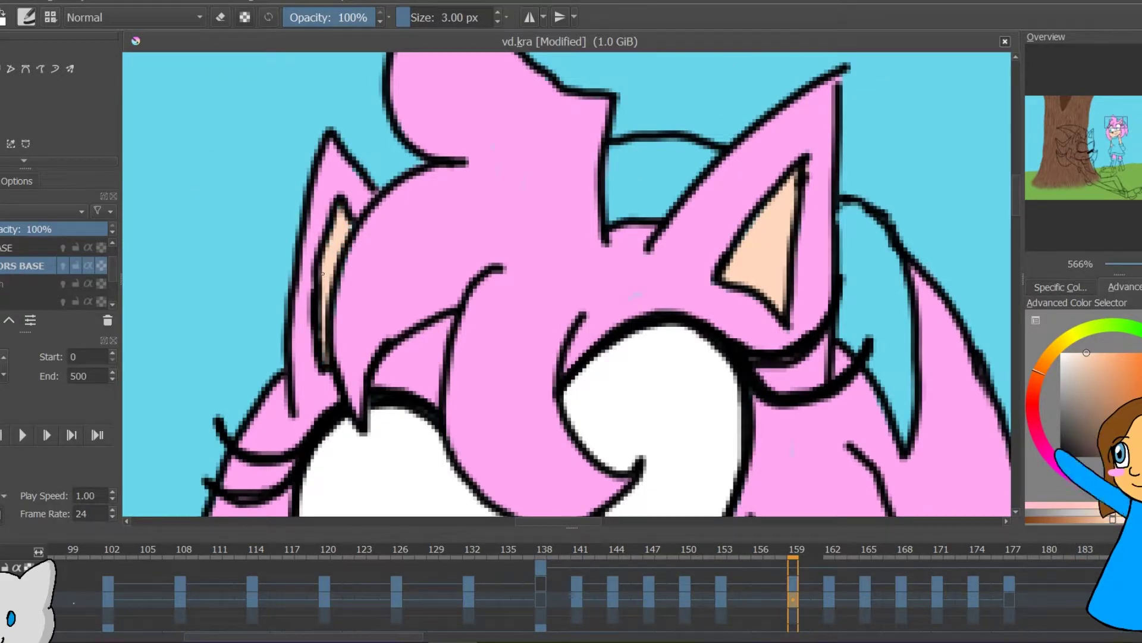
Sample the pink fur colour and touch up the hedgehog's head and quills in frame 159 with a 6 px brush
{"action": "left_click", "coordinate": [627, 289], "text": "ctrl"}
{"action": "mouse_move", "coordinate": [776, 489]}
{"action": "left_mouse_down"}
{"action": "mouse_move", "coordinate": [726, 73]}
{"action": "mouse_move", "coordinate": [753, 73]}
{"action": "left_mouse_up"}
{"action": "scroll", "coordinate": [718, 86], "scroll_direction": "up", "scroll_amount": 4}
{"action": "scroll", "coordinate": [708, 215], "scroll_direction": "right", "scroll_amount": 2}
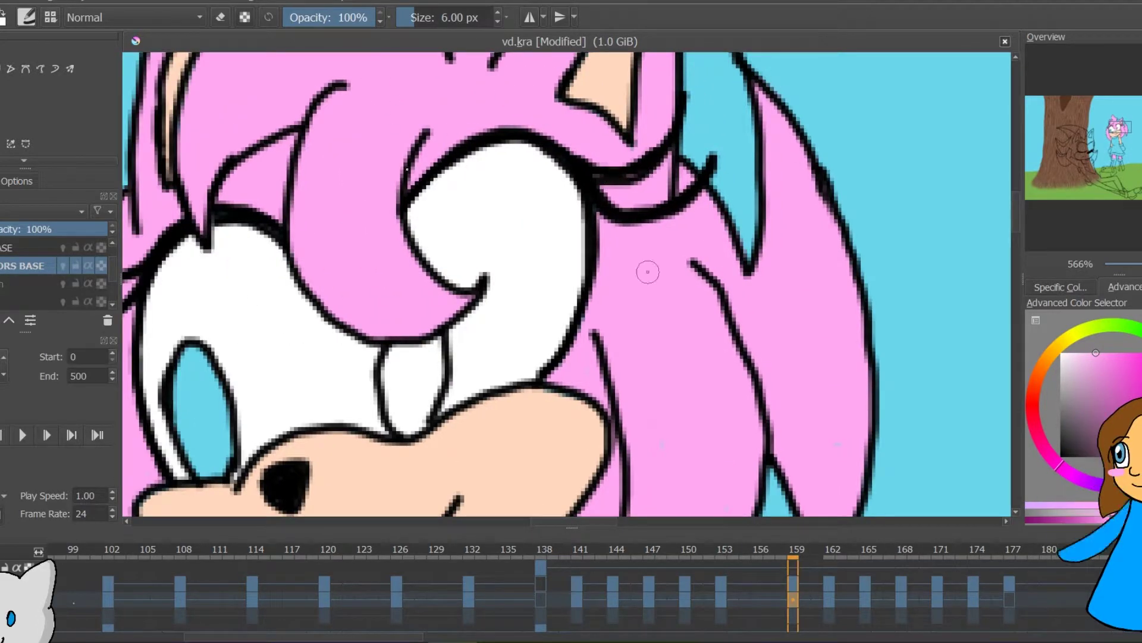
{"action": "scroll", "coordinate": [300, 167], "scroll_direction": "left", "scroll_amount": 5}
{"action": "scroll", "coordinate": [538, 323], "scroll_direction": "up", "scroll_amount": 2}
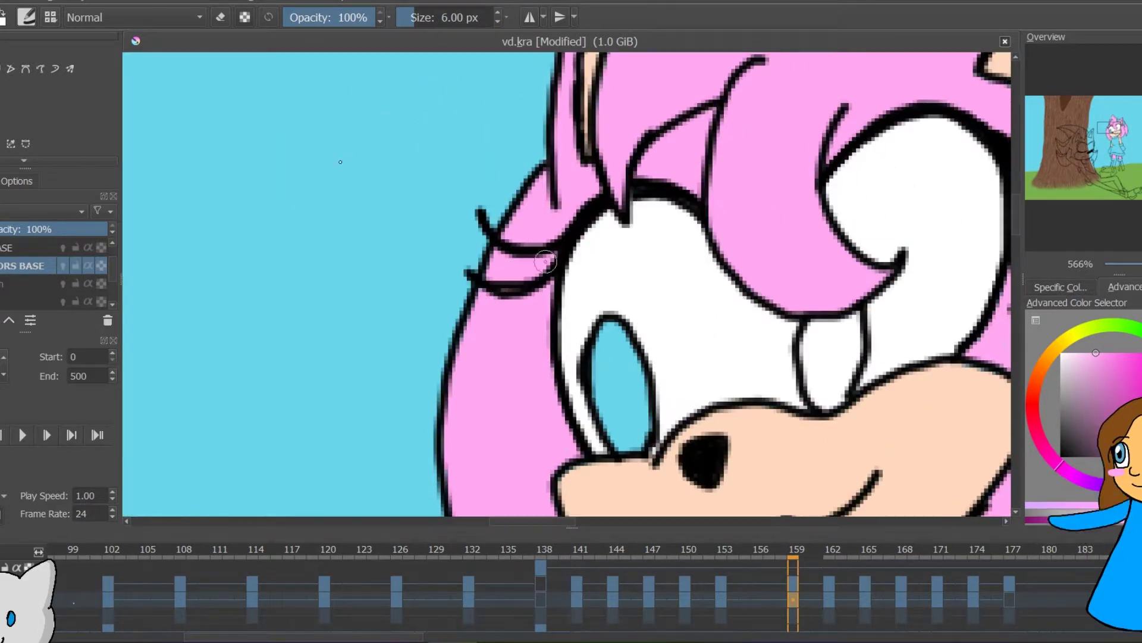
{"action": "key", "text": "minus"}
{"action": "key", "text": "minus"}
{"action": "key", "text": "minus"}
{"action": "key", "text": "minus"}
Sample the peach skin colour from the hedgehog and advance to frame 162
{"action": "key", "text": "Right"}
{"action": "key", "text": "Right"}
{"action": "key", "text": "Right"}
{"action": "key", "text": "Left"}
{"action": "key", "text": "Left"}
{"action": "key", "text": "Left"}
{"action": "left_click", "coordinate": [631, 351], "text": "ctrl"}
{"action": "key", "text": "Right"}
{"action": "key", "text": "Right"}
{"action": "key", "text": "Right"}
Select both of the hedgehog's arms in frame 162, grow the selection and fill it with peach
{"action": "key", "text": "plus"}
{"action": "key", "text": "plus"}
{"action": "key", "text": "plus"}
{"action": "mouse_move", "coordinate": [987, 381]}
{"action": "left_mouse_down"}
{"action": "mouse_move", "coordinate": [722, 86]}
{"action": "mouse_move", "coordinate": [651, 54]}
{"action": "left_mouse_up"}
{"action": "left_click", "coordinate": [1, 144]}
{"action": "left_click", "coordinate": [839, 301], "text": "shift"}
{"action": "left_click", "coordinate": [138, 1]}
{"action": "left_click", "coordinate": [173, 305]}
{"action": "left_click", "coordinate": [619, 357]}
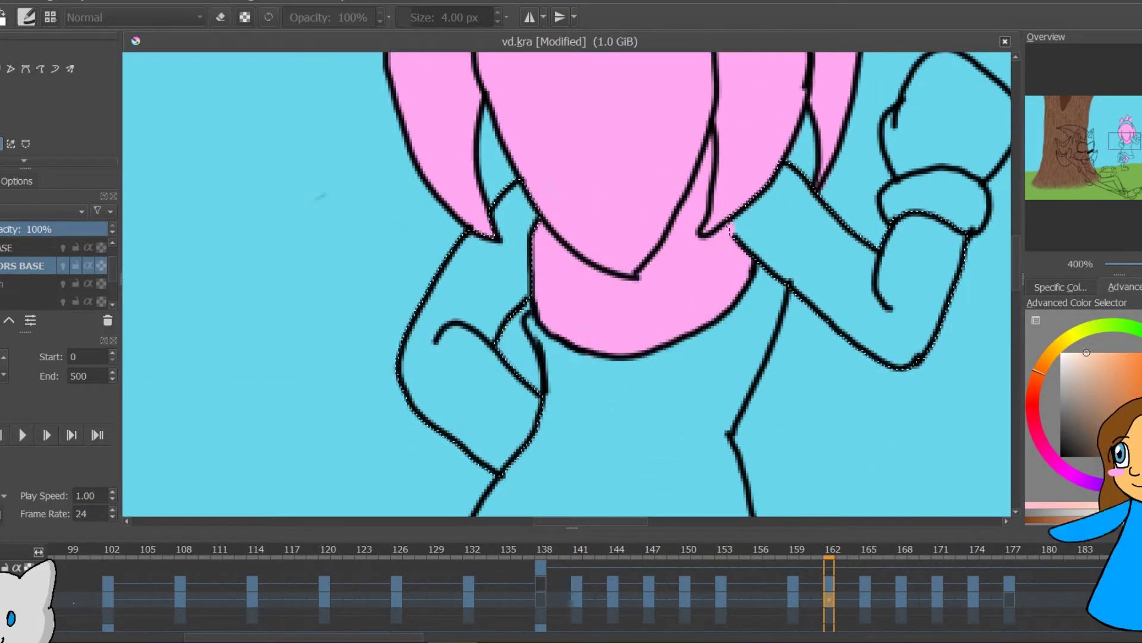
{"action": "left_click", "coordinate": [1, 107]}
{"action": "left_click", "coordinate": [479, 303]}
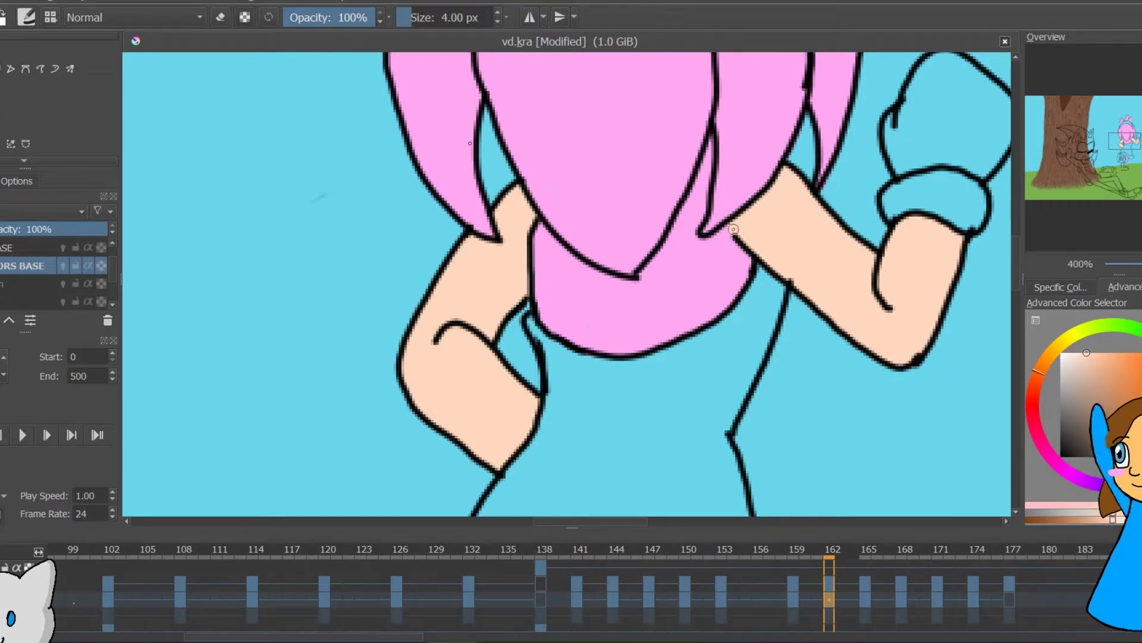
Select both arms in frame 165, grow the selection, fill it with peach and clear the selection
{"action": "key", "text": "Right"}
{"action": "key", "text": "Right"}
{"action": "key", "text": "Right"}
{"action": "mouse_move", "coordinate": [948, 403]}
{"action": "left_mouse_down"}
{"action": "mouse_move", "coordinate": [222, 405]}
{"action": "mouse_move", "coordinate": [95, 461]}
{"action": "left_mouse_up"}
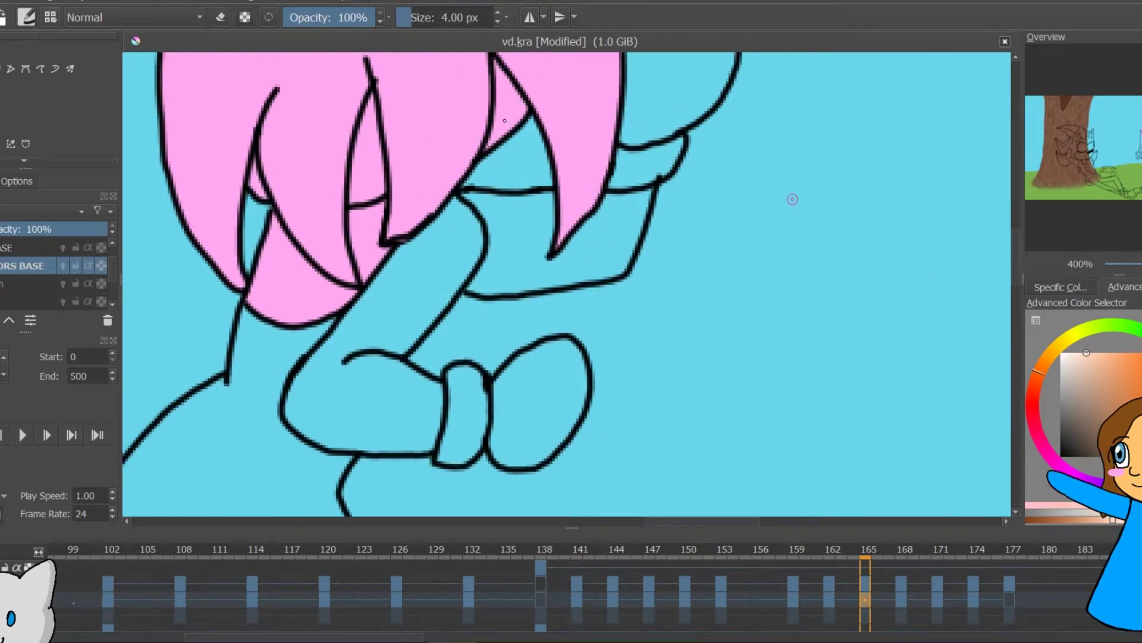
{"action": "left_click", "coordinate": [1, 144]}
{"action": "left_click", "coordinate": [425, 283]}
{"action": "left_click", "coordinate": [506, 259], "text": "shift"}
{"action": "left_click", "coordinate": [138, 1]}
{"action": "left_click", "coordinate": [172, 306]}
{"action": "left_click", "coordinate": [624, 345]}
{"action": "left_click", "coordinate": [1, 106]}
{"action": "left_click", "coordinate": [381, 298]}
{"action": "left_click", "coordinate": [138, 2]}
{"action": "left_click", "coordinate": [145, 37]}
{"action": "key", "text": "b"}
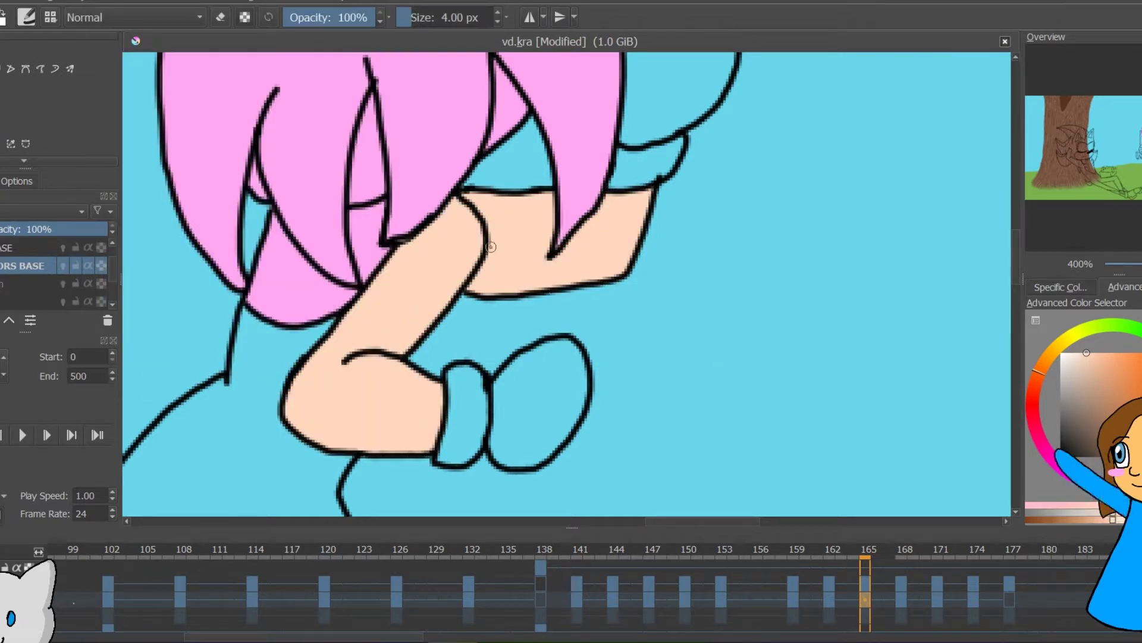
Paint both of the hedgehog's arms peach in frame 168 with a 4 px brush
{"action": "key", "text": "Right"}
{"action": "key", "text": "Right"}
{"action": "key", "text": "Right"}
{"action": "scroll", "coordinate": [292, 271], "scroll_direction": "right", "scroll_amount": 5}
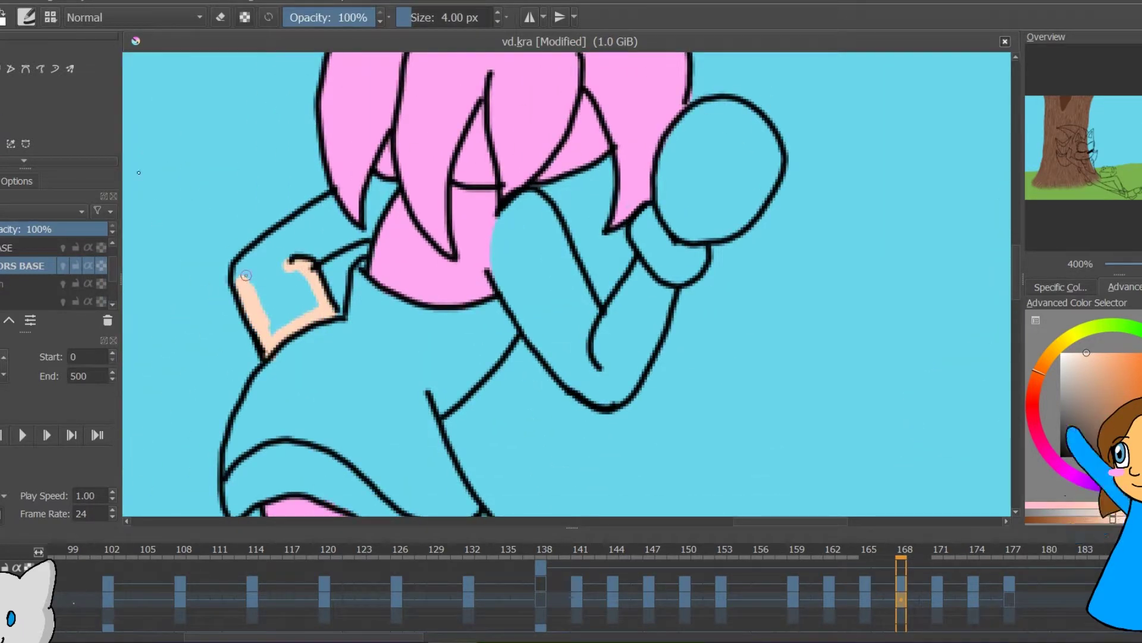
{"action": "left_click_drag", "start_coordinate": [245, 275], "coordinate": [285, 282]}
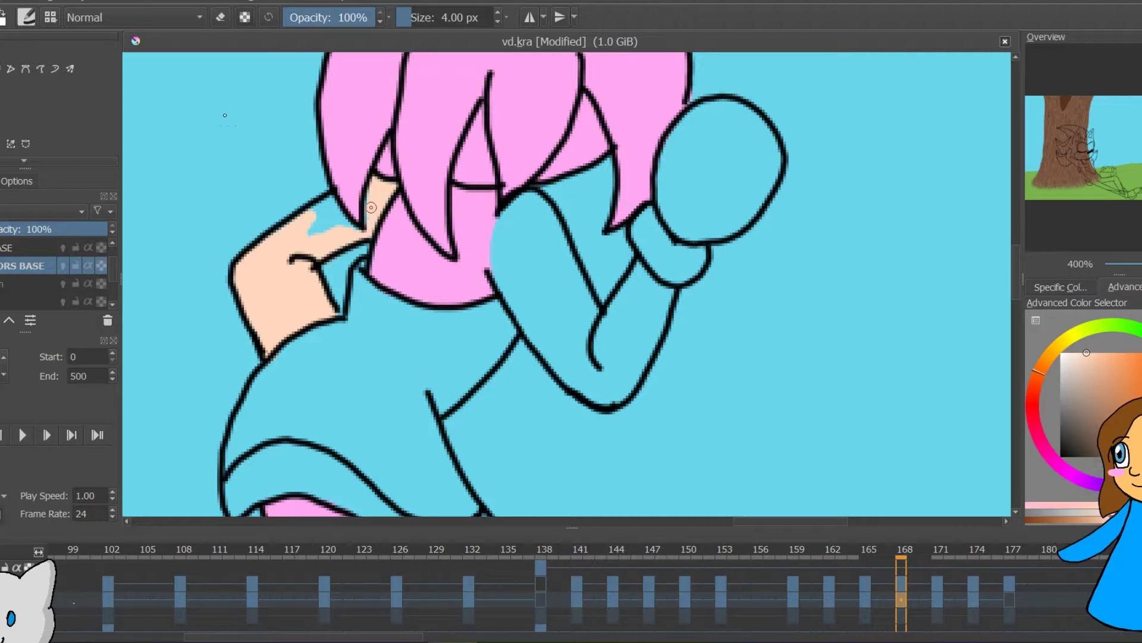
{"action": "mouse_move", "coordinate": [543, 199]}
{"action": "left_mouse_down"}
{"action": "mouse_move", "coordinate": [569, 268]}
{"action": "mouse_move", "coordinate": [528, 211]}
{"action": "mouse_move", "coordinate": [523, 295]}
{"action": "left_mouse_up"}
{"action": "mouse_move", "coordinate": [519, 222]}
{"action": "left_mouse_down"}
{"action": "mouse_move", "coordinate": [589, 380]}
{"action": "mouse_move", "coordinate": [640, 362]}
{"action": "mouse_move", "coordinate": [597, 363]}
{"action": "mouse_move", "coordinate": [655, 296]}
{"action": "left_mouse_up"}
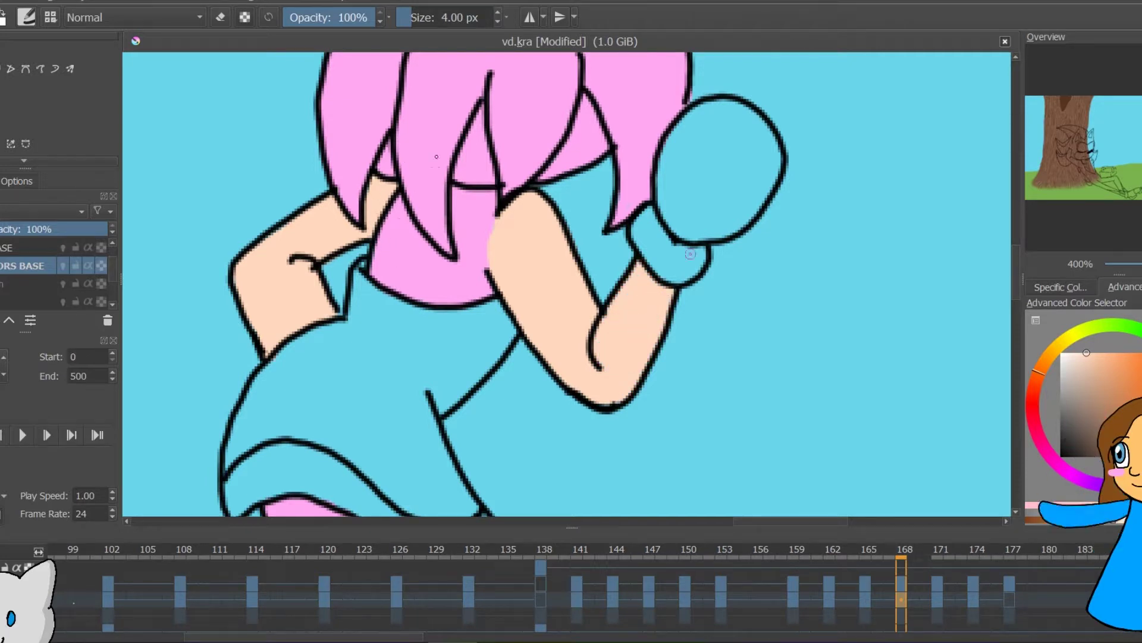
Paint the hedgehog's arms peach in frame 171 with the 4 px brush
{"action": "left_click", "coordinate": [937, 599]}
{"action": "left_click_drag", "start_coordinate": [761, 342], "coordinate": [187, 213]}
{"action": "mouse_move", "coordinate": [321, 348]}
{"action": "left_mouse_down"}
{"action": "mouse_move", "coordinate": [367, 347]}
{"action": "mouse_move", "coordinate": [339, 337]}
{"action": "left_mouse_up"}
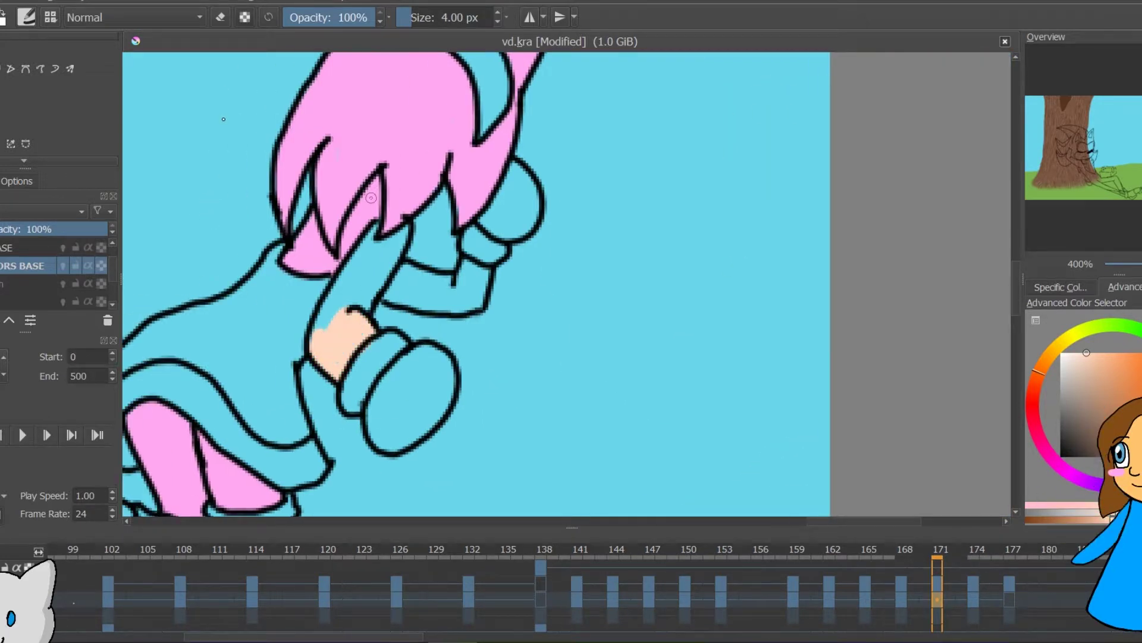
{"action": "mouse_move", "coordinate": [371, 198]}
{"action": "left_mouse_down"}
{"action": "mouse_move", "coordinate": [339, 306]}
{"action": "mouse_move", "coordinate": [410, 280]}
{"action": "mouse_move", "coordinate": [458, 311]}
{"action": "mouse_move", "coordinate": [411, 288]}
{"action": "left_mouse_up"}
Paint the raised arm and the bent arm peach in frame 174 with the 4 px brush
{"action": "left_click", "coordinate": [973, 599]}
{"action": "mouse_move", "coordinate": [703, 482]}
{"action": "left_mouse_down"}
{"action": "mouse_move", "coordinate": [446, 277]}
{"action": "mouse_move", "coordinate": [470, 322]}
{"action": "mouse_move", "coordinate": [519, 341]}
{"action": "left_mouse_up"}
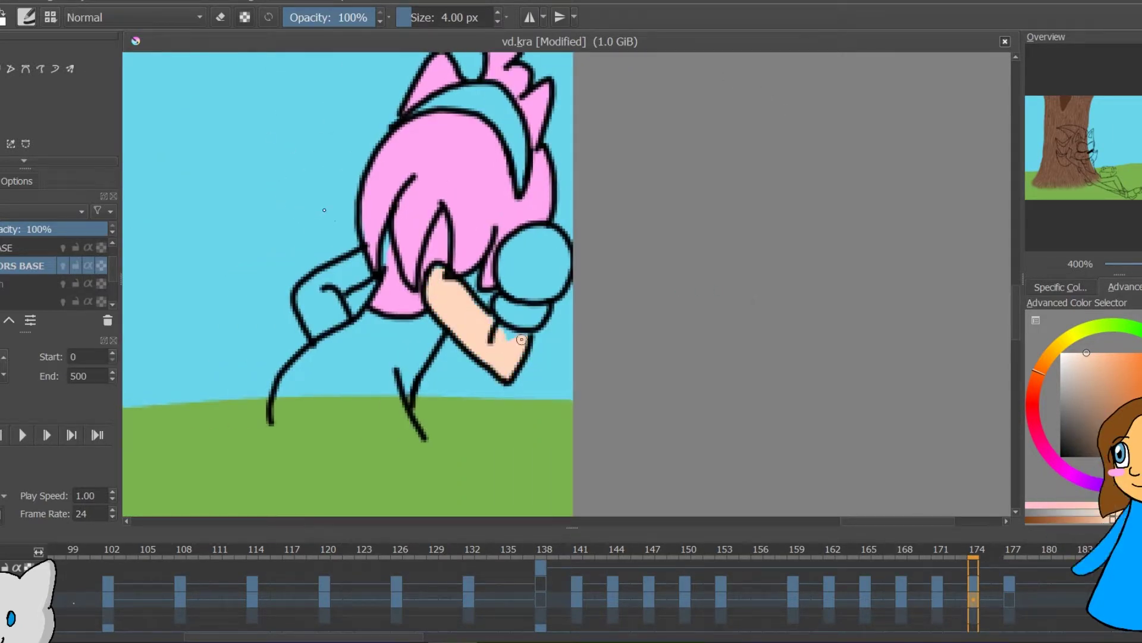
{"action": "left_click_drag", "start_coordinate": [340, 316], "coordinate": [336, 303]}
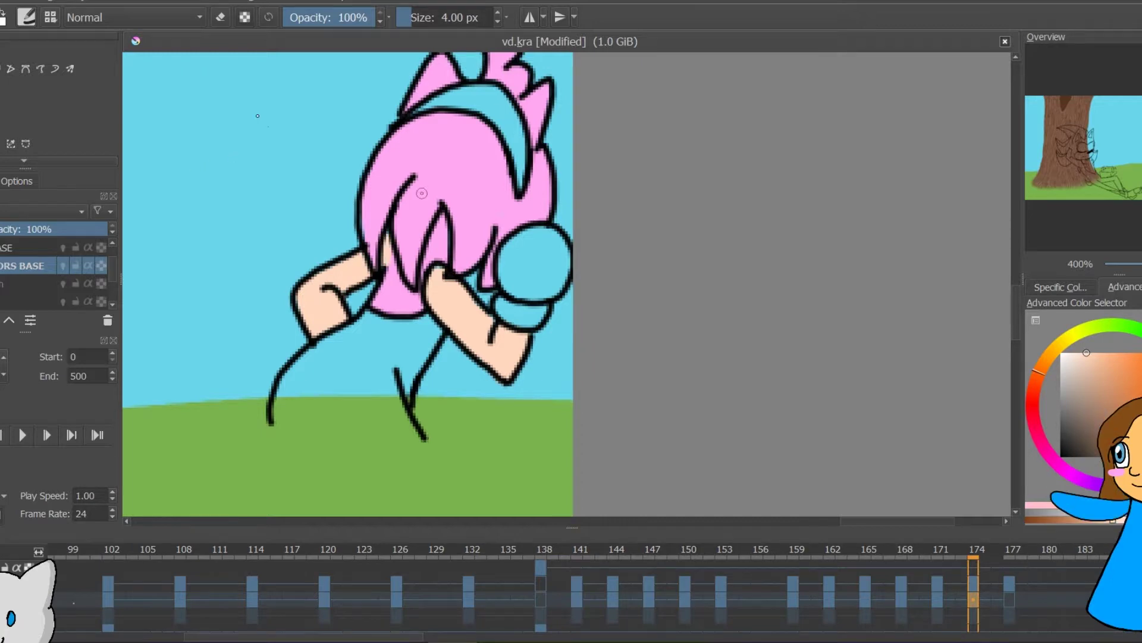
Paint the inner ear peach in frame 390, the open-mouthed doorway pose, with the 4 px brush
{"action": "key", "text": "space"}
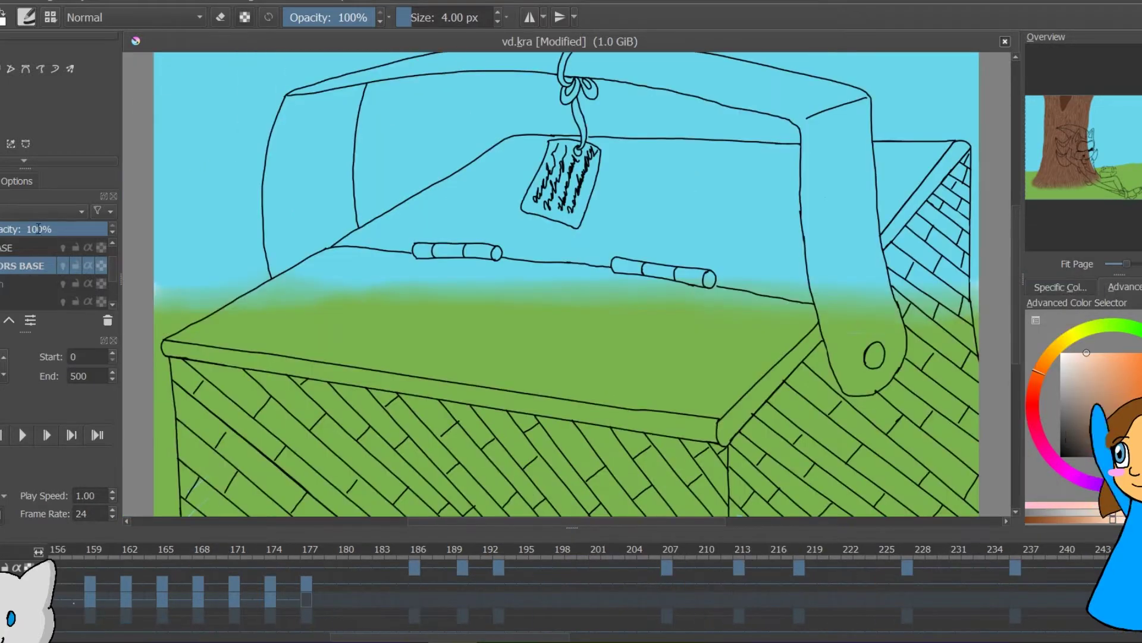
{"action": "key", "text": "plus"}
{"action": "key", "text": "plus"}
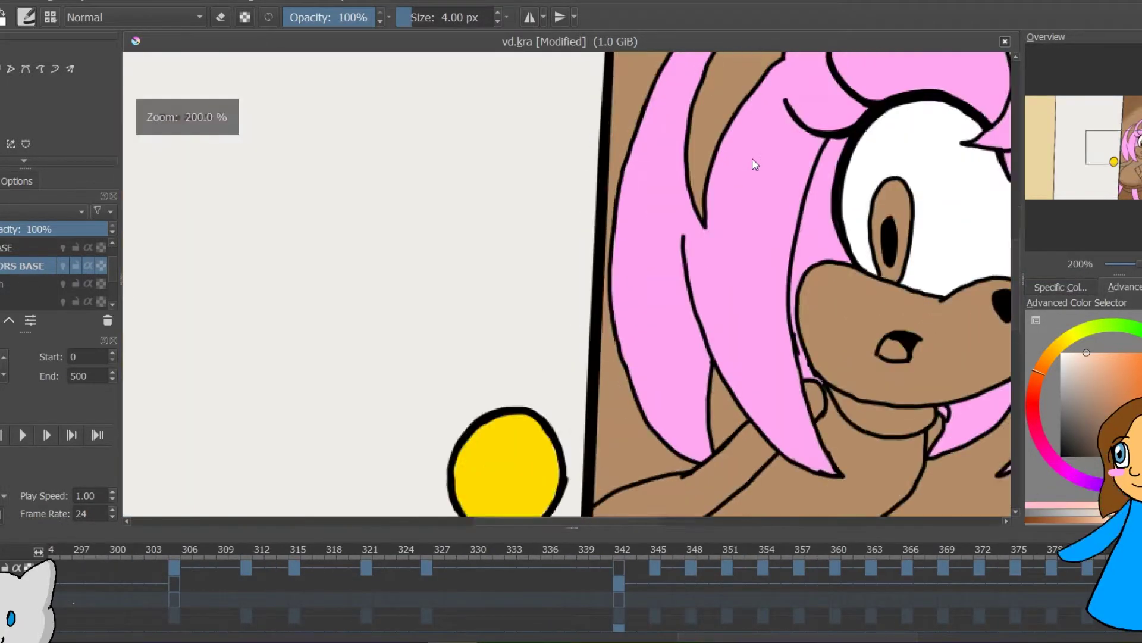
{"action": "scroll", "coordinate": [752, 158], "scroll_direction": "up", "scroll_amount": 3}
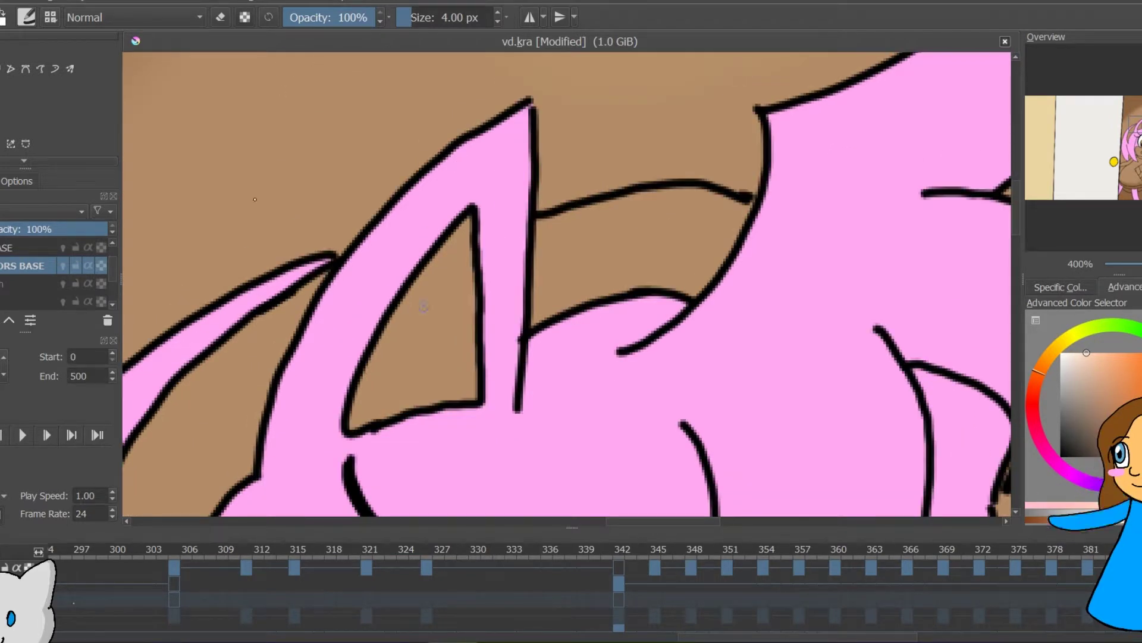
{"action": "mouse_move", "coordinate": [356, 424]}
{"action": "left_mouse_down"}
{"action": "mouse_move", "coordinate": [402, 313]}
{"action": "mouse_move", "coordinate": [470, 220]}
{"action": "left_mouse_up"}
{"action": "left_click_drag", "start_coordinate": [452, 262], "coordinate": [437, 357]}
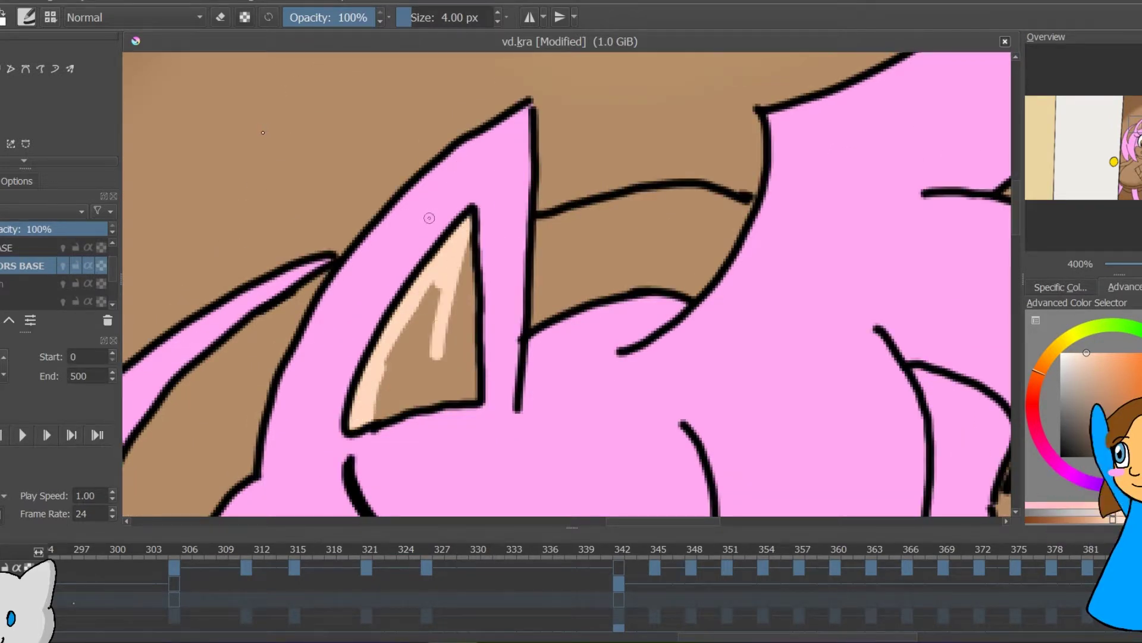
{"action": "mouse_move", "coordinate": [437, 291]}
{"action": "left_mouse_down"}
{"action": "mouse_move", "coordinate": [449, 386]}
{"action": "mouse_move", "coordinate": [466, 292]}
{"action": "left_mouse_up"}
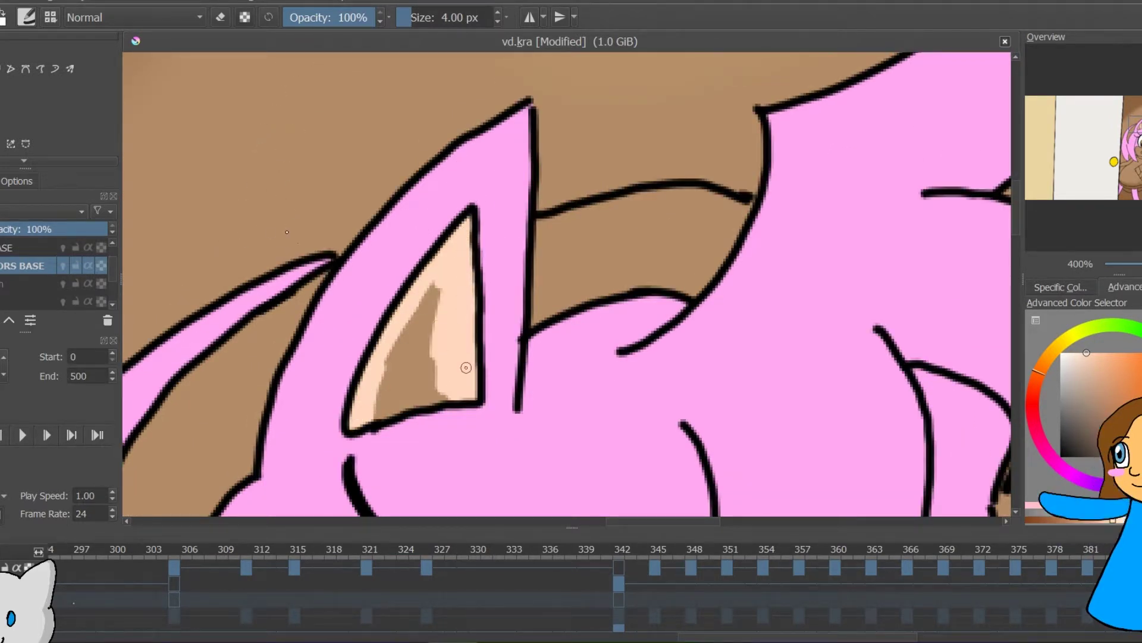
{"action": "mouse_move", "coordinate": [446, 390]}
{"action": "left_mouse_down"}
{"action": "mouse_move", "coordinate": [413, 407]}
{"action": "mouse_move", "coordinate": [389, 350]}
{"action": "mouse_move", "coordinate": [431, 388]}
{"action": "left_mouse_up"}
Paint the small shoulder areas on both sides of the collar peach in frame 390
{"action": "left_click_drag", "start_coordinate": [650, 488], "coordinate": [740, 90]}
{"action": "scroll", "coordinate": [741, 90], "scroll_direction": "down", "scroll_amount": 5}
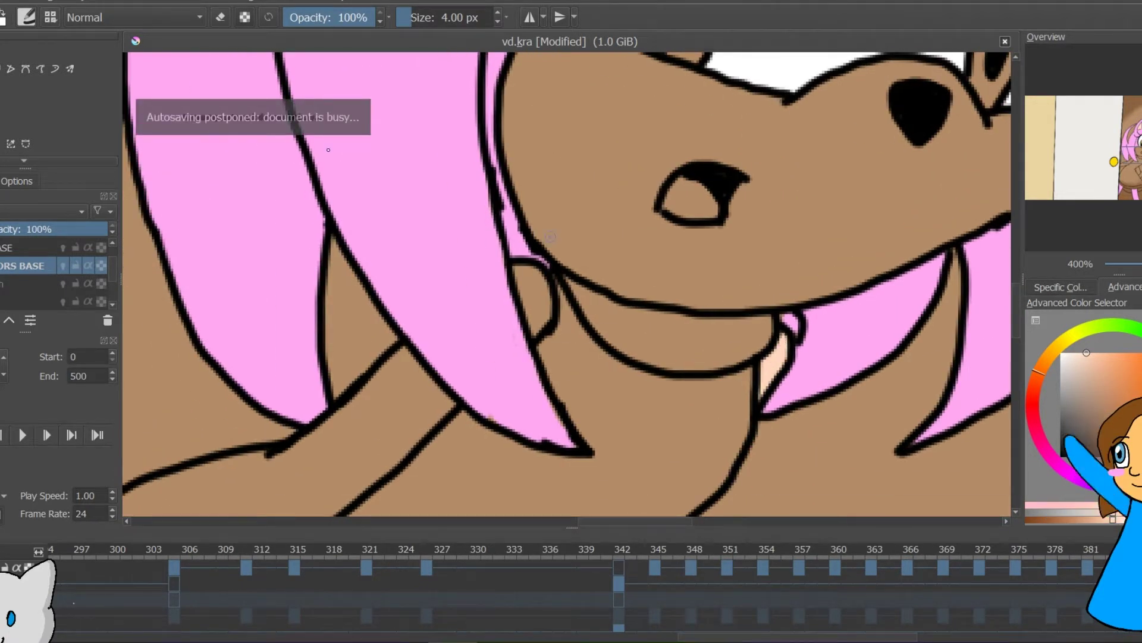
{"action": "key", "text": "minus"}
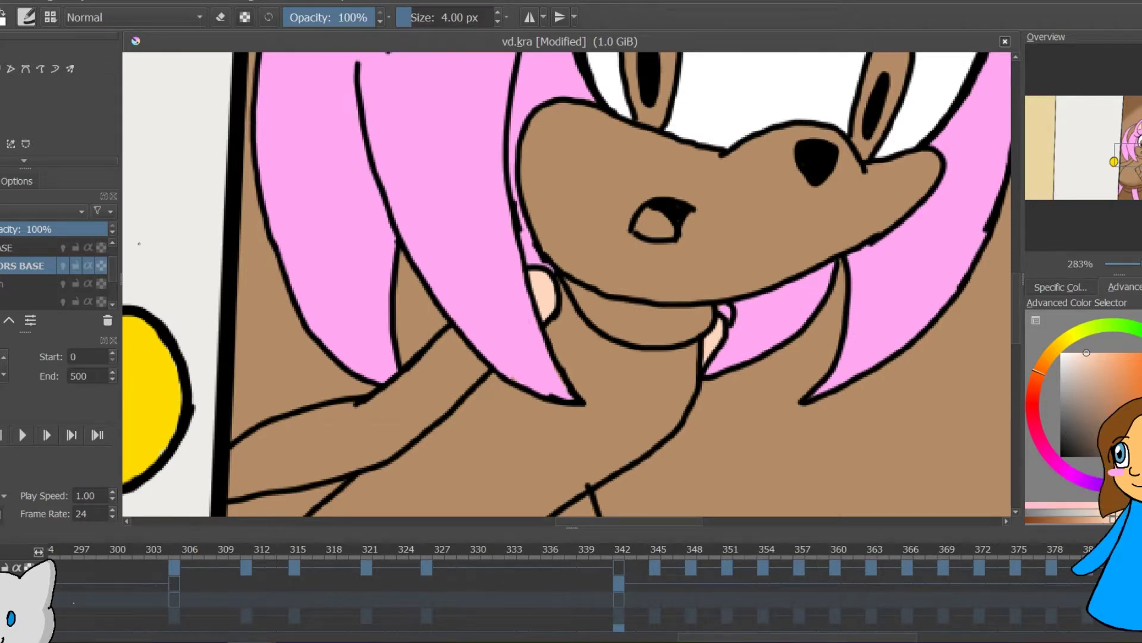
{"action": "scroll", "coordinate": [732, 119], "scroll_direction": "down", "scroll_amount": 3}
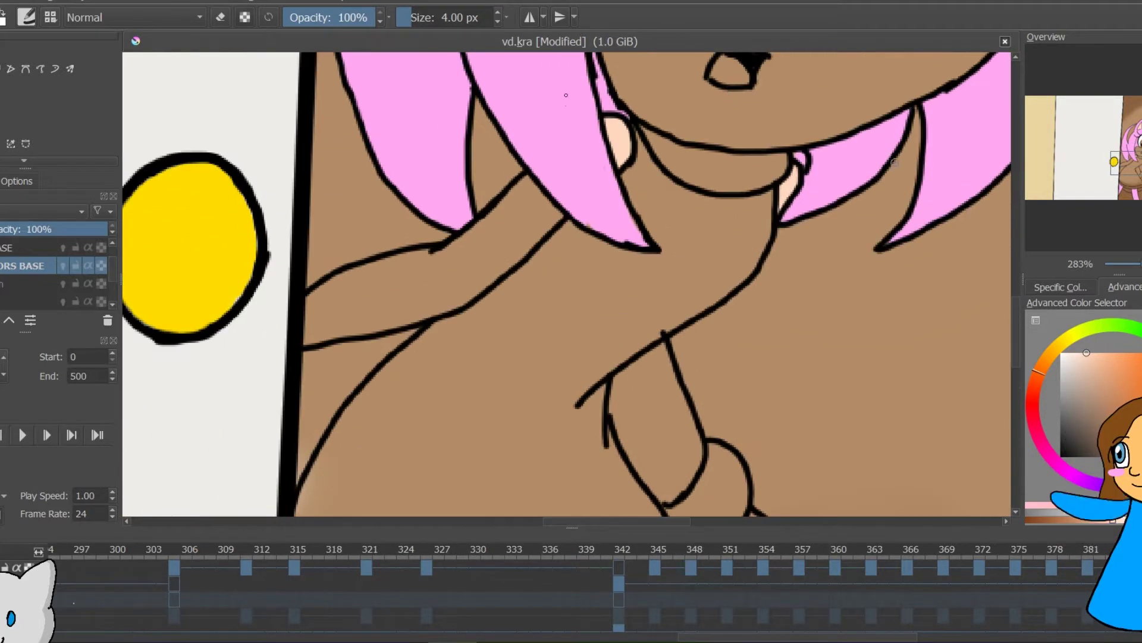
Select the muzzle and both arms in frame 390, grow the selection, fill it with peach and deselect
{"action": "left_click", "coordinate": [1, 144]}
{"action": "left_click", "coordinate": [473, 262]}
{"action": "left_click_drag", "start_coordinate": [809, 68], "coordinate": [631, 387]}
{"action": "left_click", "coordinate": [634, 390], "text": "shift"}
{"action": "left_click", "coordinate": [121, 1]}
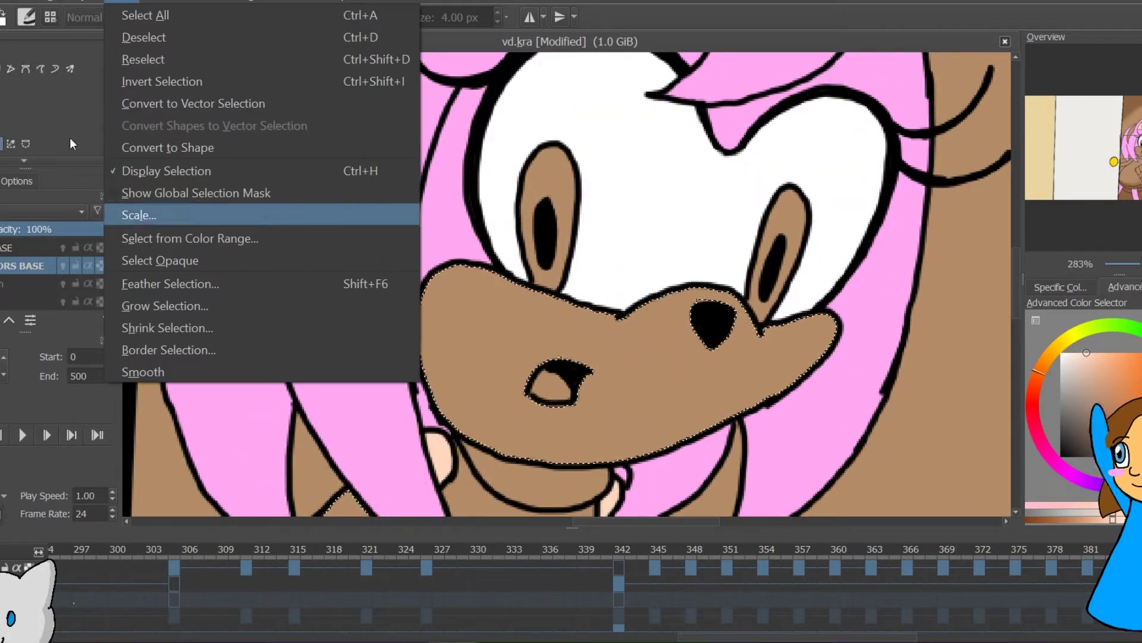
{"action": "left_click", "coordinate": [159, 306]}
{"action": "key", "text": "Return"}
{"action": "key", "text": "f"}
{"action": "left_click", "coordinate": [511, 333]}
{"action": "key", "text": "ctrl+shift+a"}
Paint the hedgehog's inner ear peach in frame 393 with the 4 px brush
{"action": "left_click_drag", "start_coordinate": [542, 183], "coordinate": [695, 74]}
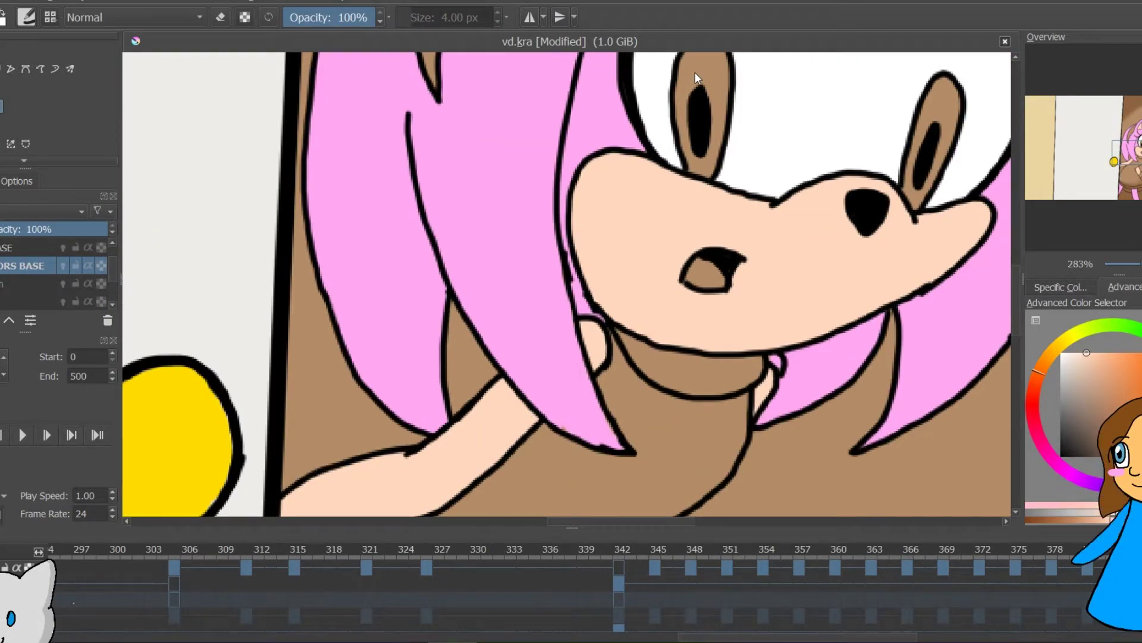
{"action": "left_click_drag", "start_coordinate": [563, 351], "coordinate": [435, 459]}
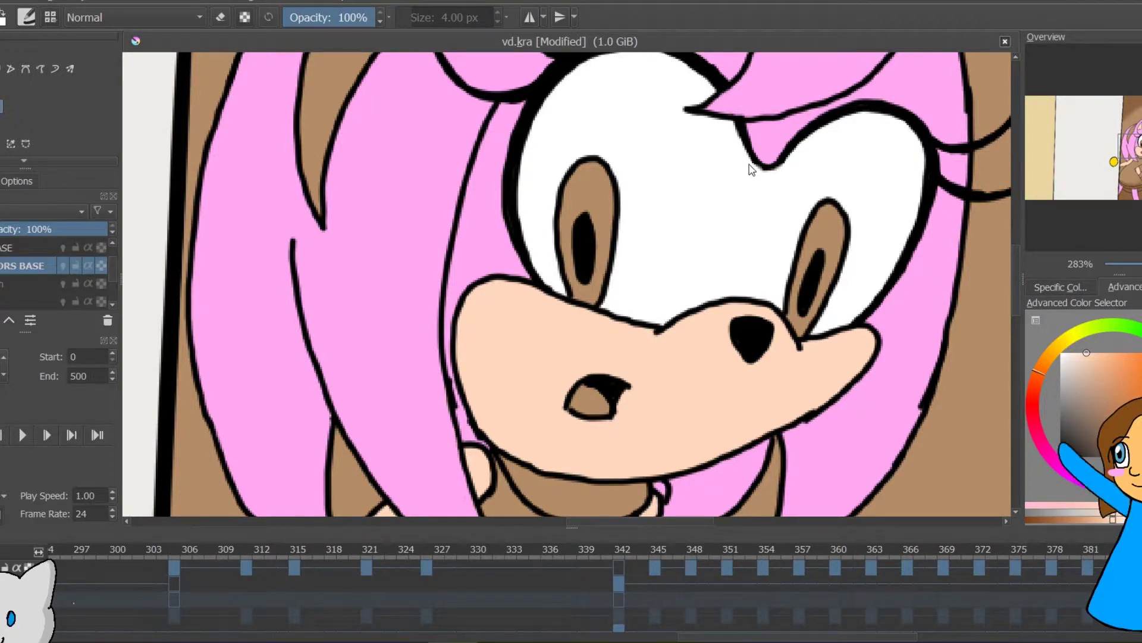
{"action": "key", "text": "ctrl+plus"}
{"action": "left_click_drag", "start_coordinate": [797, 637], "coordinate": [983, 636]}
{"action": "key", "text": "2"}
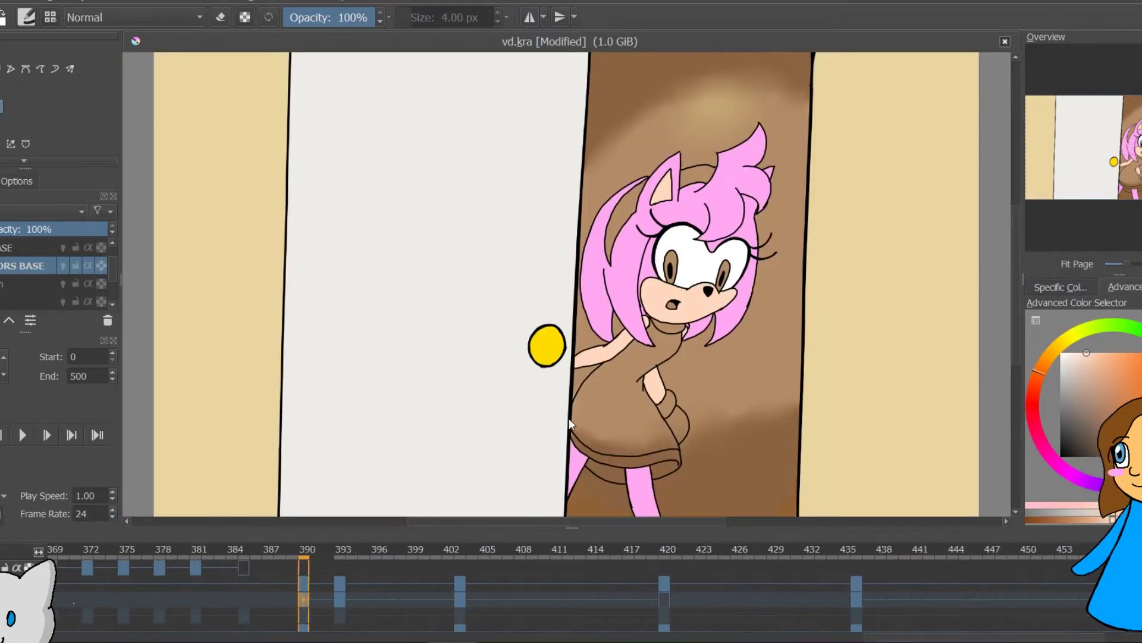
{"action": "key", "text": "period"}
{"action": "key", "text": "comma"}
{"action": "key", "text": "period"}
{"action": "scroll", "coordinate": [670, 140], "scroll_direction": "up", "scroll_amount": 4}
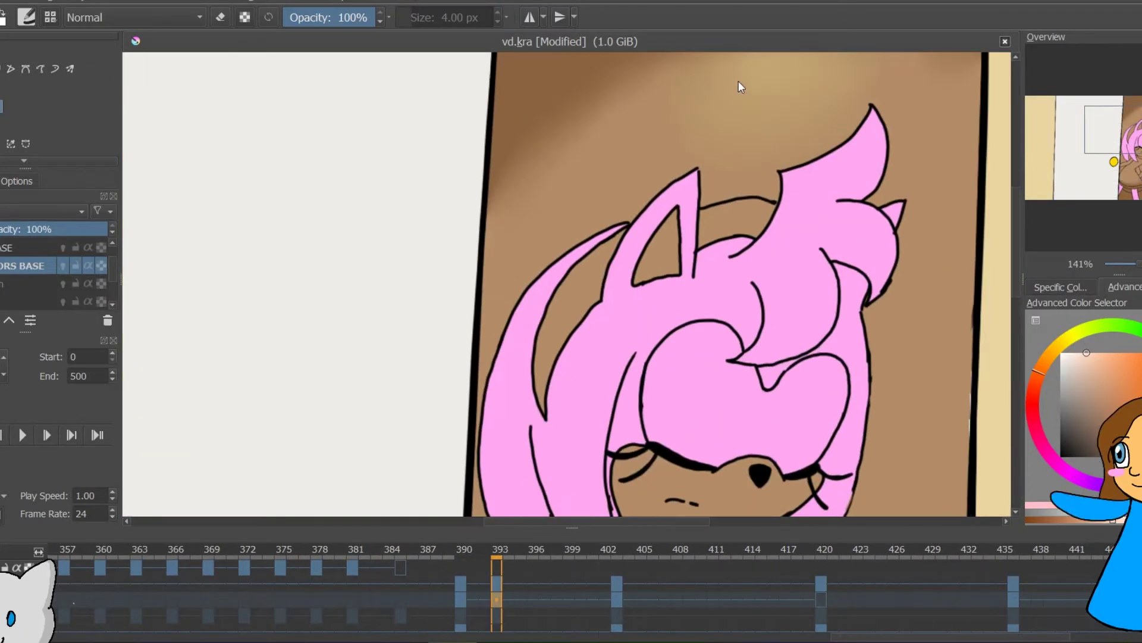
{"action": "scroll", "coordinate": [741, 87], "scroll_direction": "up", "scroll_amount": 5}
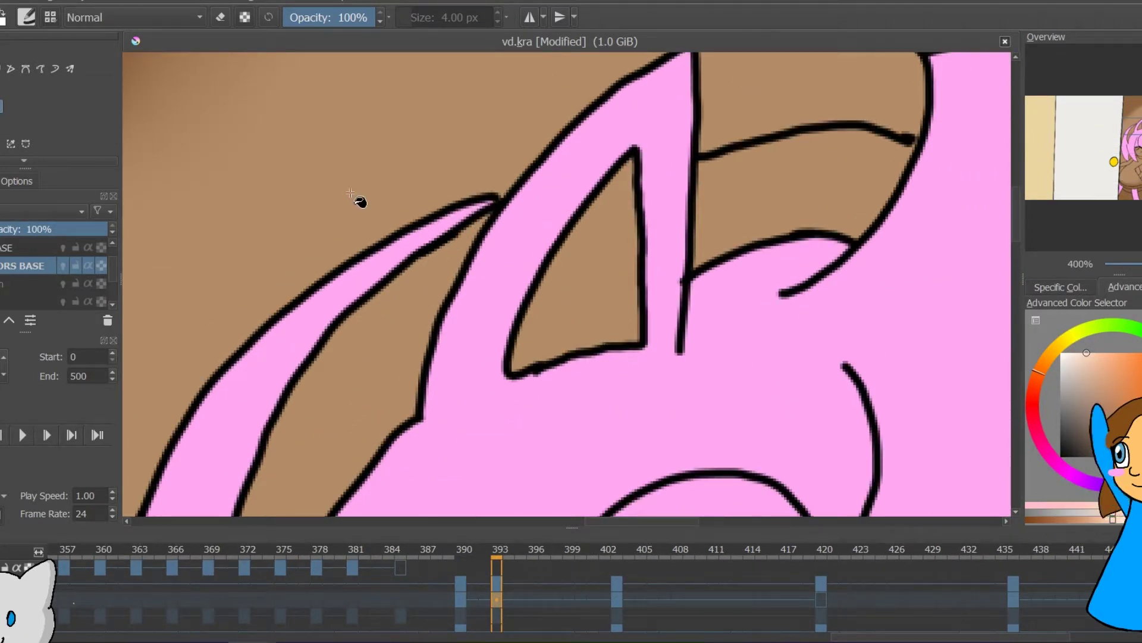
{"action": "key", "text": "b"}
{"action": "mouse_move", "coordinate": [522, 334]}
{"action": "left_mouse_down"}
{"action": "mouse_move", "coordinate": [617, 335]}
{"action": "mouse_move", "coordinate": [620, 170]}
{"action": "mouse_move", "coordinate": [634, 329]}
{"action": "mouse_move", "coordinate": [585, 226]}
{"action": "mouse_move", "coordinate": [546, 287]}
{"action": "mouse_move", "coordinate": [585, 297]}
{"action": "mouse_move", "coordinate": [544, 328]}
{"action": "mouse_move", "coordinate": [626, 323]}
{"action": "left_mouse_up"}
Paint the small shoulder areas beside the collar peach in frame 393
{"action": "mouse_move", "coordinate": [735, 494]}
{"action": "left_mouse_down"}
{"action": "mouse_move", "coordinate": [740, 91]}
{"action": "mouse_move", "coordinate": [792, 92]}
{"action": "left_mouse_up"}
{"action": "left_click_drag", "start_coordinate": [769, 348], "coordinate": [786, 311]}
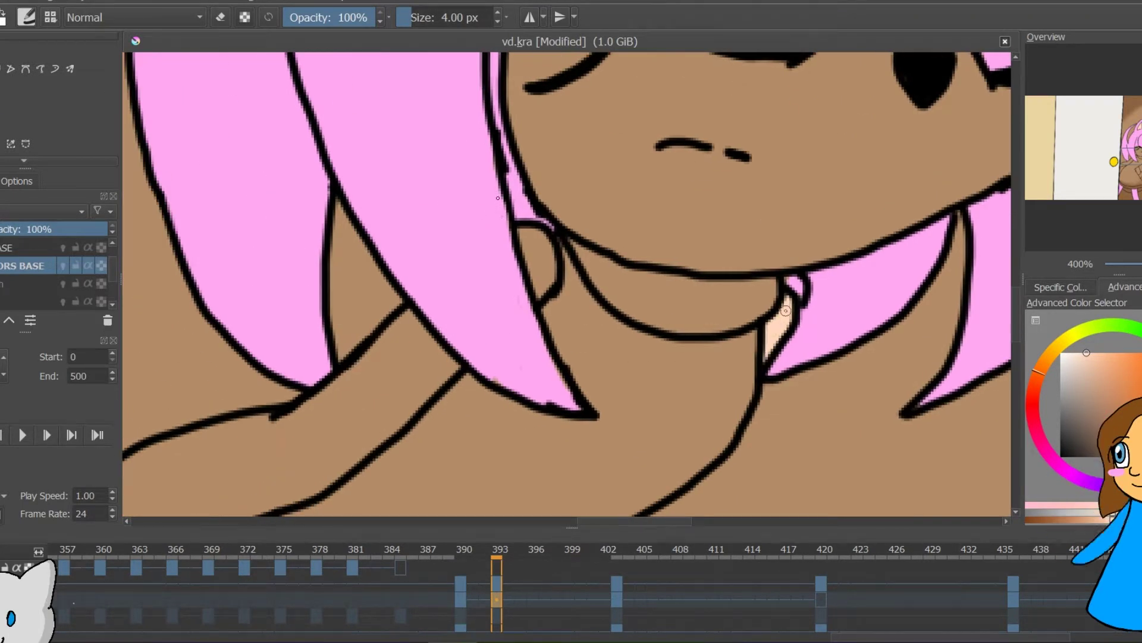
{"action": "mouse_move", "coordinate": [516, 232]}
{"action": "left_mouse_down"}
{"action": "mouse_move", "coordinate": [540, 295]}
{"action": "mouse_move", "coordinate": [545, 265]}
{"action": "left_mouse_up"}
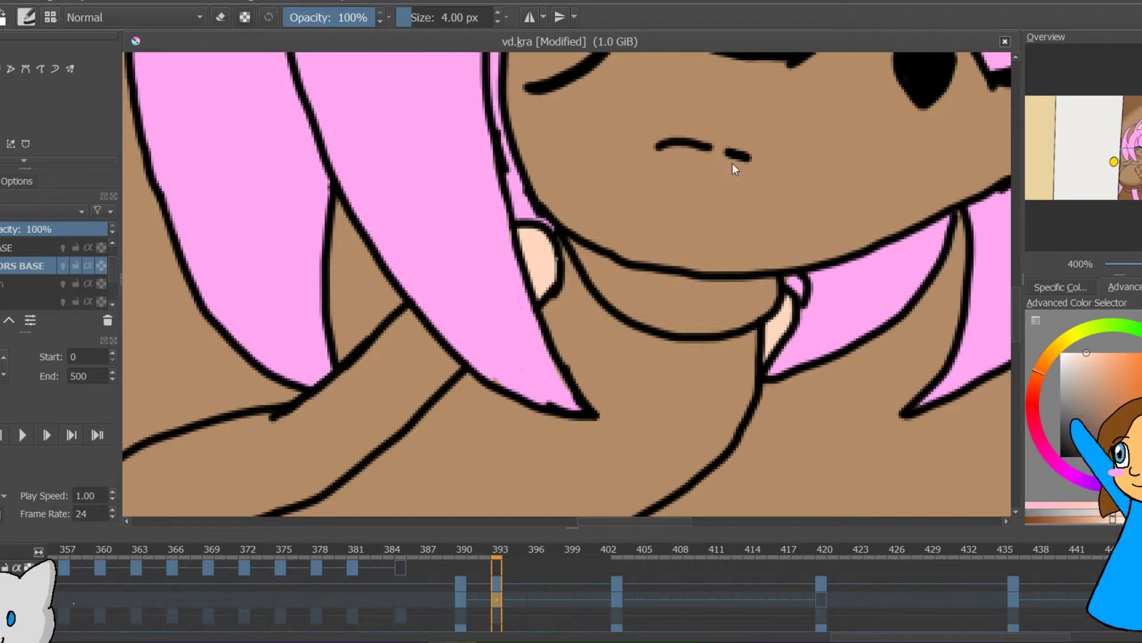
Select the muzzle and both arms in frame 393, grow the selection, fill it with peach and deselect
{"action": "key", "text": "ctrl+minus"}
{"action": "left_click", "coordinate": [1, 143]}
{"action": "left_click", "coordinate": [381, 405]}
{"action": "left_click", "coordinate": [709, 229], "text": "shift"}
{"action": "left_click", "coordinate": [933, 150], "text": "shift"}
{"action": "left_click_drag", "start_coordinate": [601, 505], "coordinate": [666, 217]}
{"action": "left_click", "coordinate": [670, 253], "text": "shift"}
{"action": "left_click", "coordinate": [156, 1]}
{"action": "mouse_move", "coordinate": [118, 1]}
{"action": "left_click", "coordinate": [190, 298]}
{"action": "key", "text": "Return"}
{"action": "key", "text": "f"}
{"action": "left_click", "coordinate": [400, 281]}
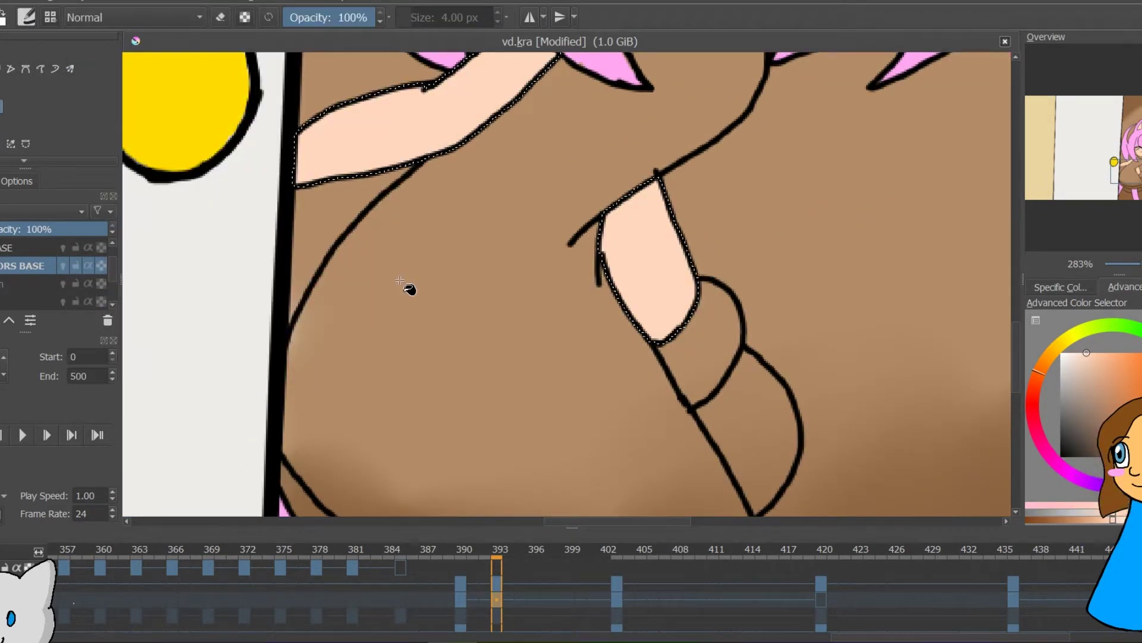
{"action": "left_click_drag", "start_coordinate": [476, 72], "coordinate": [325, 496]}
{"action": "key", "text": "ctrl+shift+a"}
Copy the colour base layer's keyframe at frame 390 to the clipboard
{"action": "key", "text": "ctrl+minus"}
{"action": "key", "text": "ctrl+minus"}
{"action": "key", "text": "ctrl+minus"}
{"action": "key", "text": "ctrl+minus"}
{"action": "right_click", "coordinate": [462, 598]}
{"action": "left_click", "coordinate": [529, 456]}
Try pasting the copied keyframe at frame 403 of the layer above the colour base layer, and undo it
{"action": "left_click", "coordinate": [617, 585]}
{"action": "right_click", "coordinate": [617, 584]}
{"action": "left_click", "coordinate": [690, 467]}
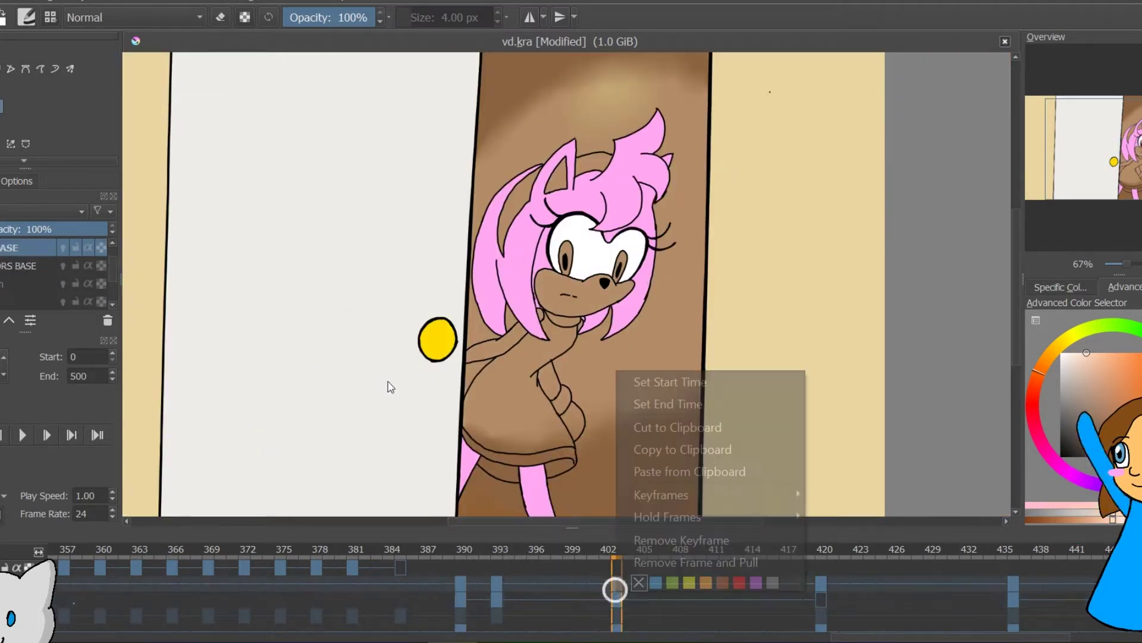
{"action": "key", "text": "ctrl+z"}
Paste the copied keyframe at frame 403 of the colour base layer
{"action": "right_click", "coordinate": [617, 599]}
{"action": "left_click", "coordinate": [690, 478]}
{"action": "scroll", "coordinate": [566, 284], "scroll_direction": "up", "scroll_amount": 5}
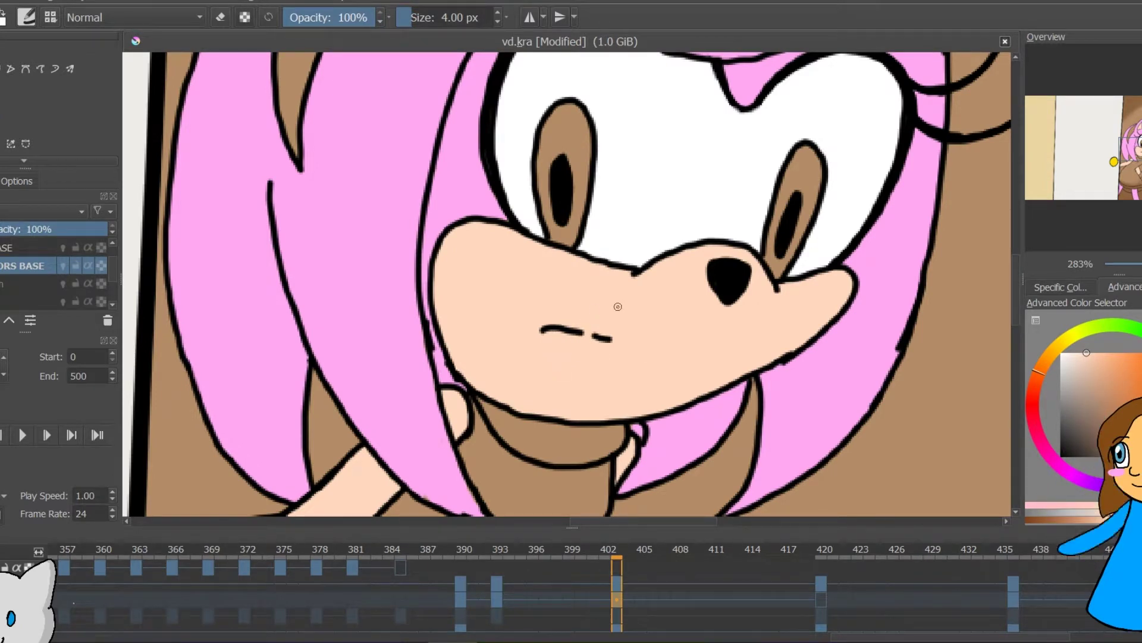
{"action": "key", "text": "2"}
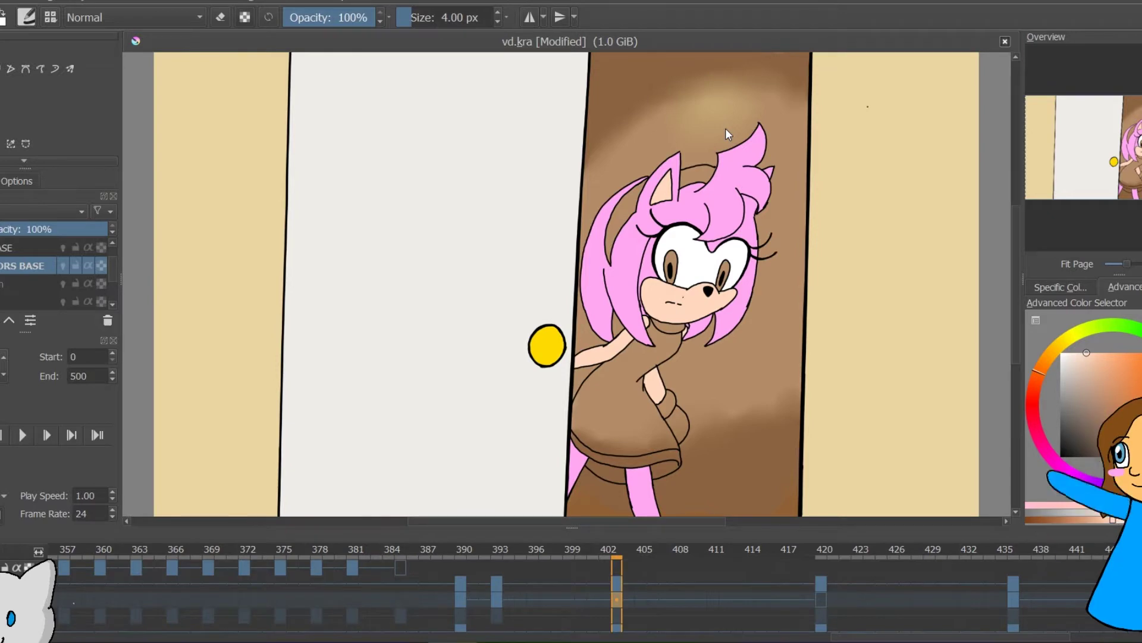
Select the inner ears, muzzle and arm in frame 436, grow the selection by 1 px, fill it with peach and deselect
{"action": "left_click", "coordinate": [822, 599]}
{"action": "left_click", "coordinate": [1014, 599]}
{"action": "key", "text": "1"}
{"action": "mouse_move", "coordinate": [756, 164]}
{"action": "left_mouse_down"}
{"action": "mouse_move", "coordinate": [737, 82]}
{"action": "mouse_move", "coordinate": [672, 434]}
{"action": "left_mouse_up"}
{"action": "left_click", "coordinate": [1, 144]}
{"action": "left_click", "coordinate": [666, 238]}
{"action": "left_click", "coordinate": [719, 99]}
{"action": "left_click", "coordinate": [456, 243]}
{"action": "left_click", "coordinate": [620, 229]}
{"action": "left_click", "coordinate": [121, 1]}
{"action": "left_click", "coordinate": [167, 295]}
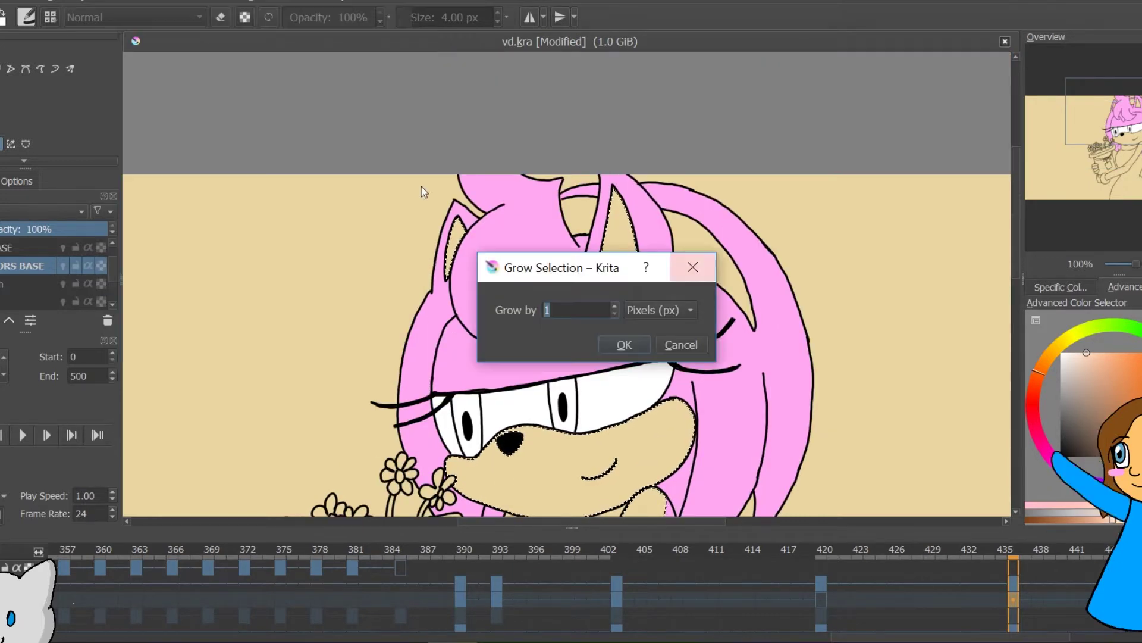
{"action": "key", "text": "Return"}
{"action": "left_click", "coordinate": [1, 106]}
{"action": "left_click", "coordinate": [642, 428]}
{"action": "left_click_drag", "start_coordinate": [644, 417], "coordinate": [708, 100]}
{"action": "left_click", "coordinate": [121, 2]}
{"action": "left_click", "coordinate": [140, 38]}
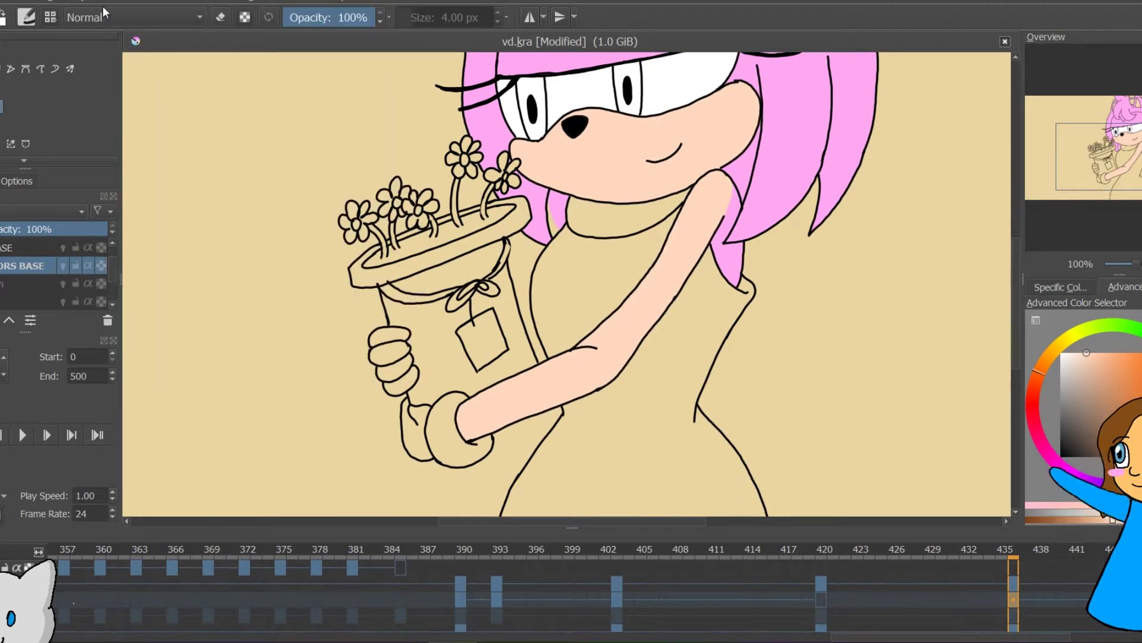
Paint peach beside the flowerpot in frame 436 and on the visible arm in frame 465
{"action": "scroll", "coordinate": [757, 160], "scroll_direction": "up", "scroll_amount": 5}
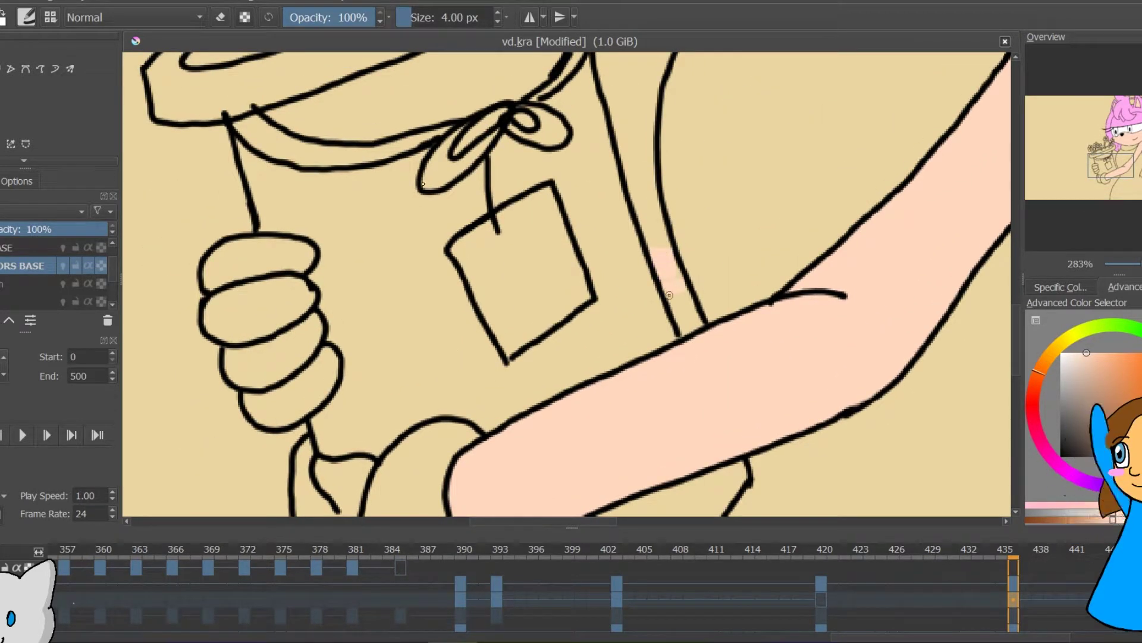
{"action": "scroll", "coordinate": [727, 171], "scroll_direction": "down", "scroll_amount": 8}
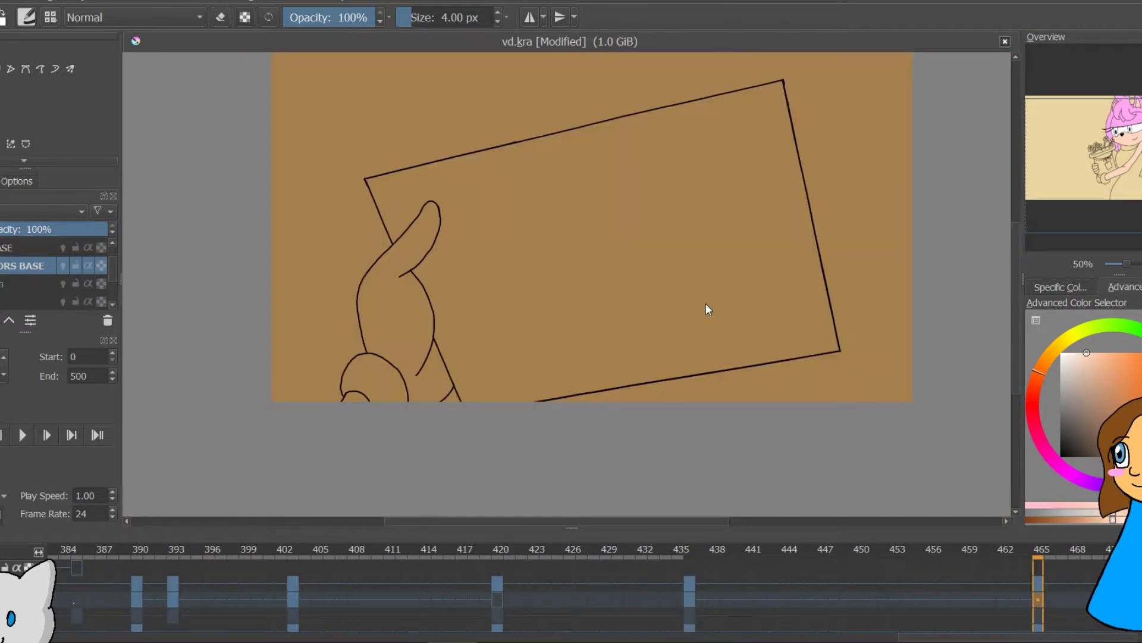
{"action": "scroll", "coordinate": [706, 312], "scroll_direction": "up", "scroll_amount": 3}
{"action": "scroll", "coordinate": [464, 279], "scroll_direction": "up", "scroll_amount": 1}
{"action": "left_click_drag", "start_coordinate": [464, 279], "coordinate": [686, 115]}
{"action": "left_click_drag", "start_coordinate": [488, 458], "coordinate": [570, 200]}
{"action": "left_click_drag", "start_coordinate": [554, 226], "coordinate": [590, 202]}
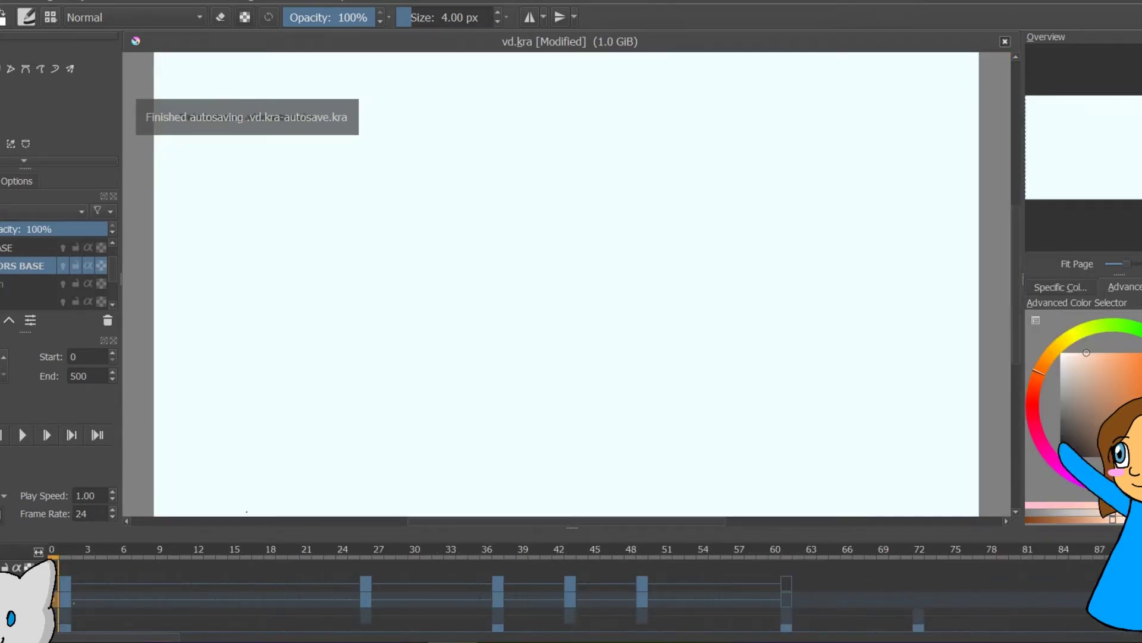
Play the animation briefly from its first frame and stop the playback
{"action": "key", "text": "space"}
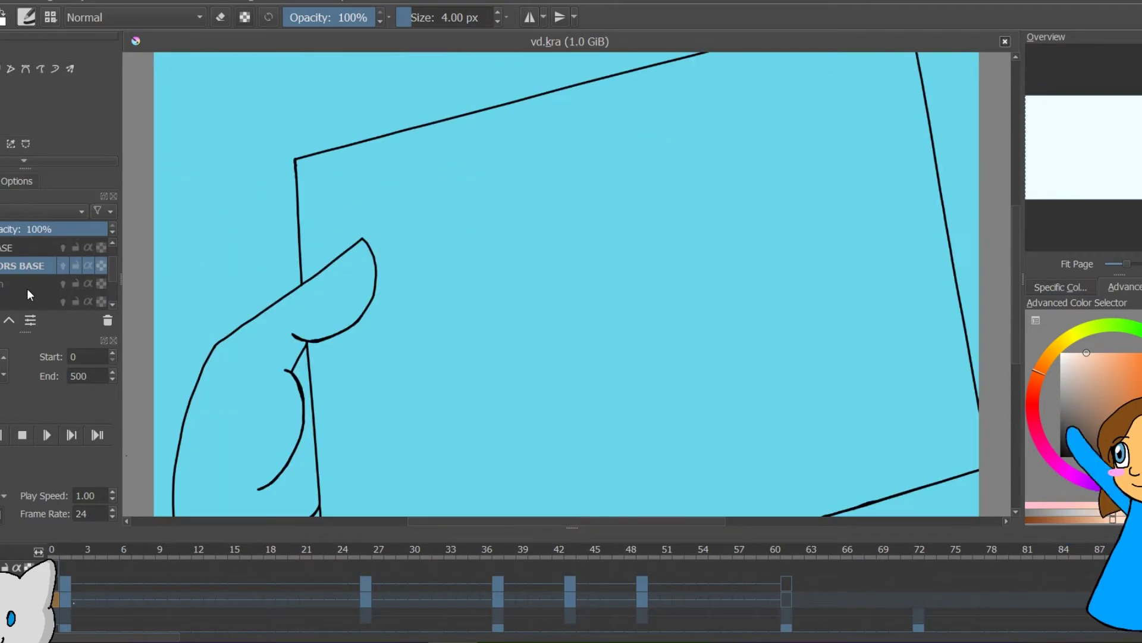
{"action": "key", "text": "space"}
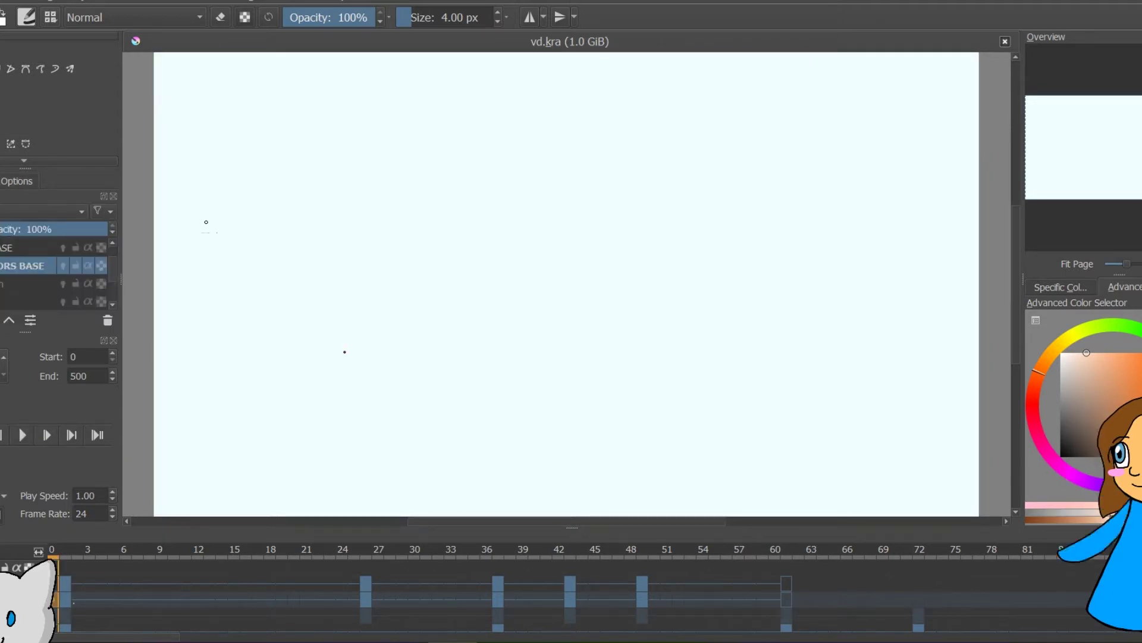
Mix a medium green paint colour from its red, green and blue components
{"action": "left_click", "coordinate": [1060, 287]}
{"action": "left_click", "coordinate": [1088, 371]}
{"action": "left_click", "coordinate": [1060, 353]}
{"action": "left_click", "coordinate": [1060, 388]}
{"action": "left_click_drag", "start_coordinate": [1140, 370], "coordinate": [1125, 371]}
Paint the pink hedgehog's iris green in frame 1, filling it around the black pupil
{"action": "left_click", "coordinate": [66, 598]}
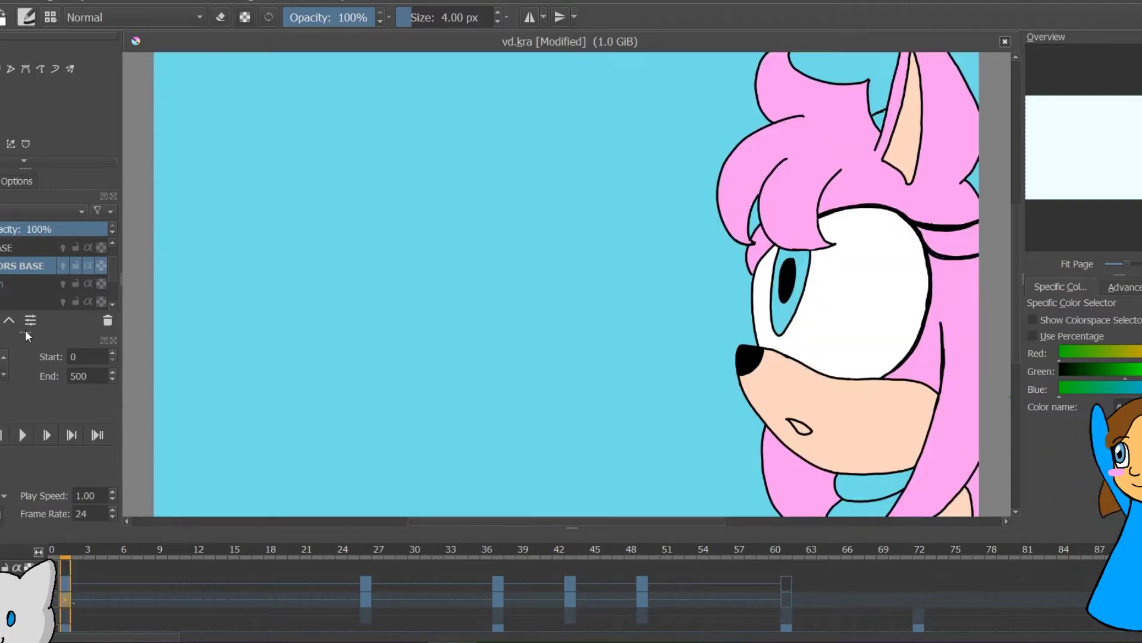
{"action": "scroll", "coordinate": [970, 296], "scroll_direction": "up", "scroll_amount": 5}
{"action": "left_click_drag", "start_coordinate": [638, 337], "coordinate": [613, 455]}
{"action": "left_click_drag", "start_coordinate": [650, 338], "coordinate": [630, 461]}
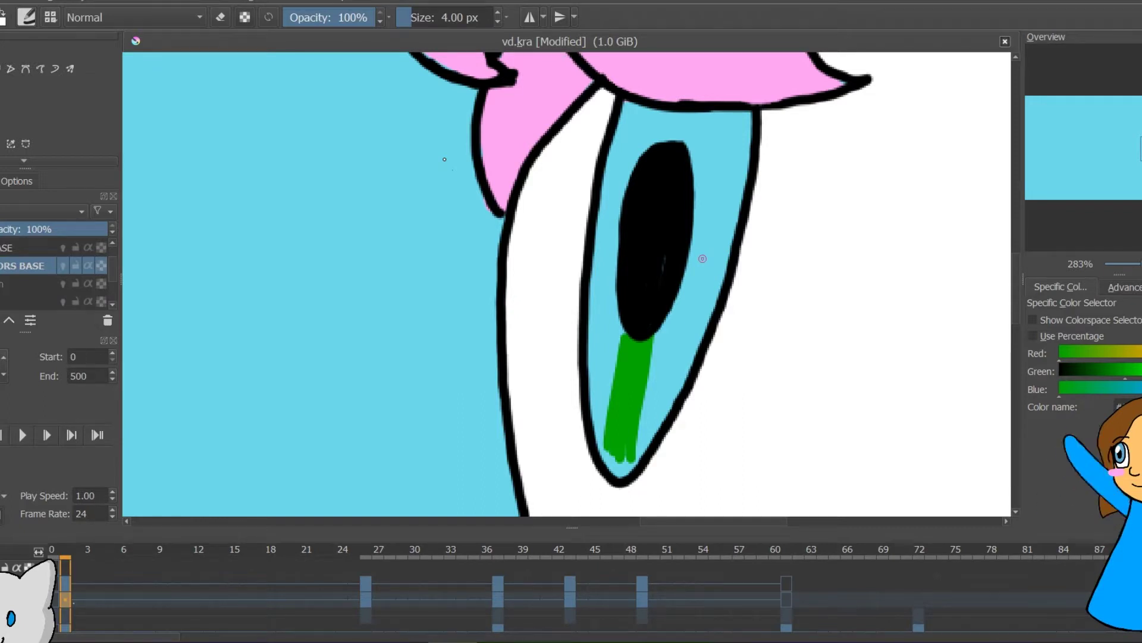
{"action": "mouse_move", "coordinate": [625, 416]}
{"action": "left_mouse_down"}
{"action": "mouse_move", "coordinate": [668, 400]}
{"action": "mouse_move", "coordinate": [689, 311]}
{"action": "mouse_move", "coordinate": [726, 233]}
{"action": "mouse_move", "coordinate": [684, 279]}
{"action": "left_mouse_up"}
{"action": "mouse_move", "coordinate": [726, 238]}
{"action": "left_mouse_down"}
{"action": "mouse_move", "coordinate": [702, 339]}
{"action": "mouse_move", "coordinate": [598, 417]}
{"action": "mouse_move", "coordinate": [616, 297]}
{"action": "mouse_move", "coordinate": [594, 251]}
{"action": "mouse_move", "coordinate": [631, 113]}
{"action": "mouse_move", "coordinate": [655, 149]}
{"action": "left_mouse_up"}
{"action": "mouse_move", "coordinate": [690, 232]}
{"action": "left_mouse_down"}
{"action": "mouse_move", "coordinate": [701, 143]}
{"action": "mouse_move", "coordinate": [714, 237]}
{"action": "mouse_move", "coordinate": [744, 109]}
{"action": "left_mouse_up"}
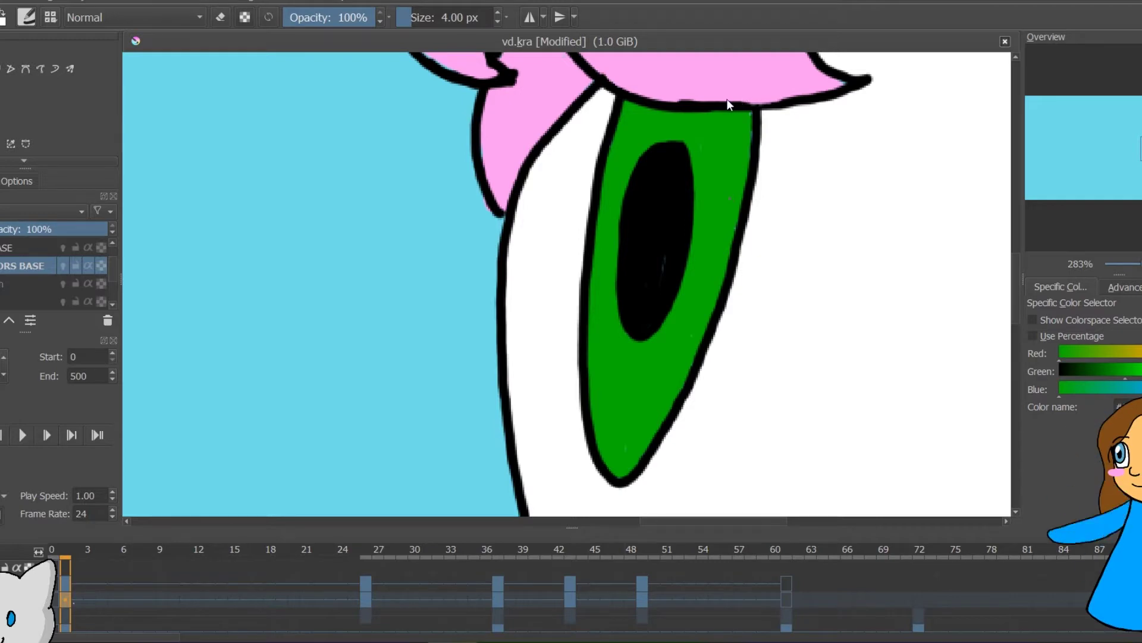
{"action": "key", "text": "1"}
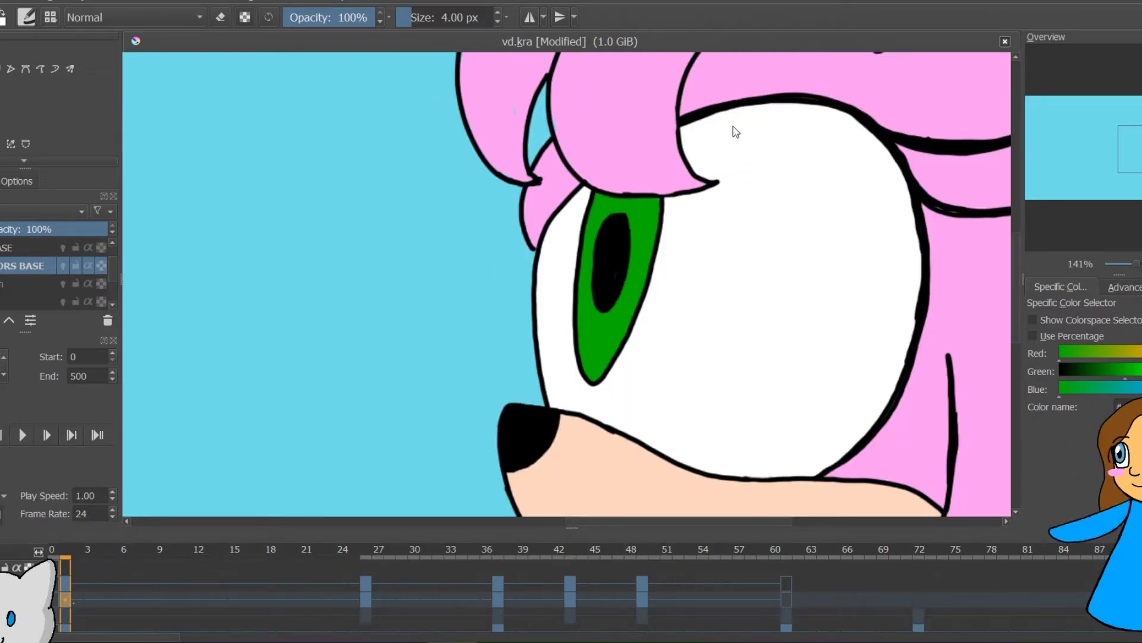
{"action": "key", "text": "2"}
Switch to the web browser and search for reference images of "AMY ROSE"
{"action": "mouse_move", "coordinate": [253, 641]}
{"action": "left_click", "coordinate": [143, 574]}
{"action": "key", "text": "ctrl+t"}
{"action": "type", "text": "AMY ROSE"}
{"action": "key", "text": "Return"}
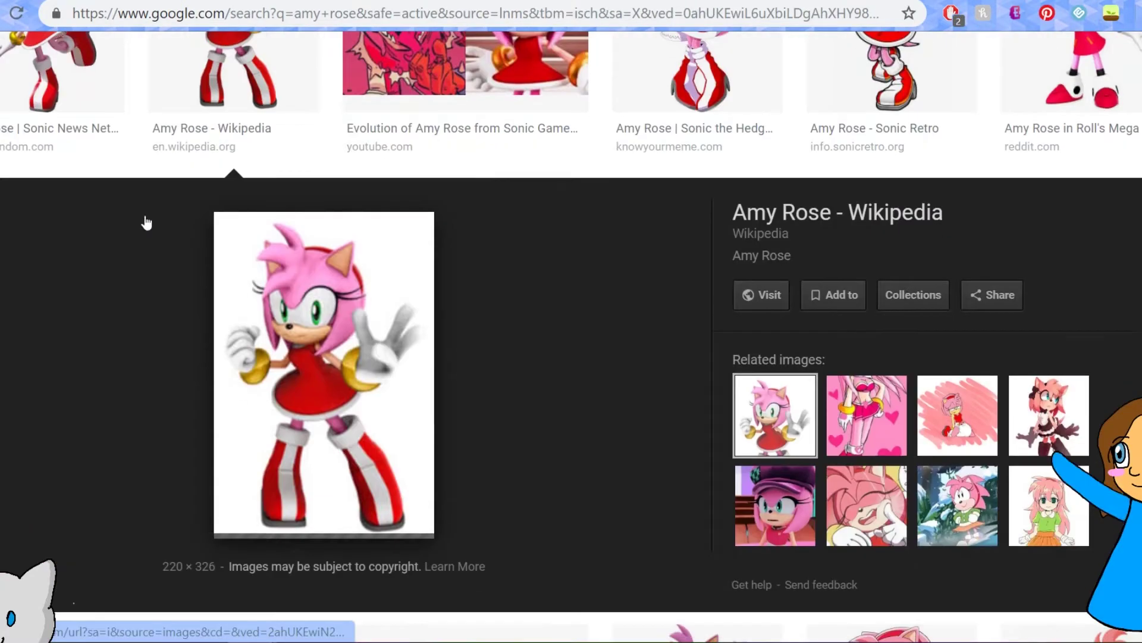
Examine several Amy Rose reference images for the character's eye and clothing colours
{"action": "right_click", "coordinate": [417, 84]}
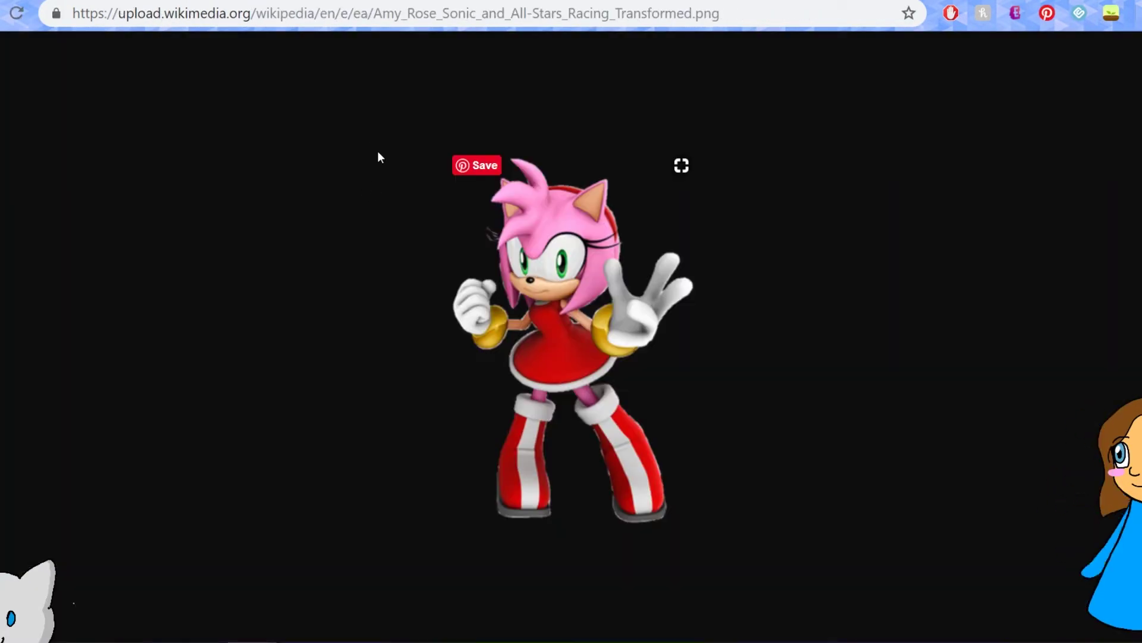
{"action": "scroll", "coordinate": [377, 159], "scroll_direction": "up", "scroll_amount": 9}
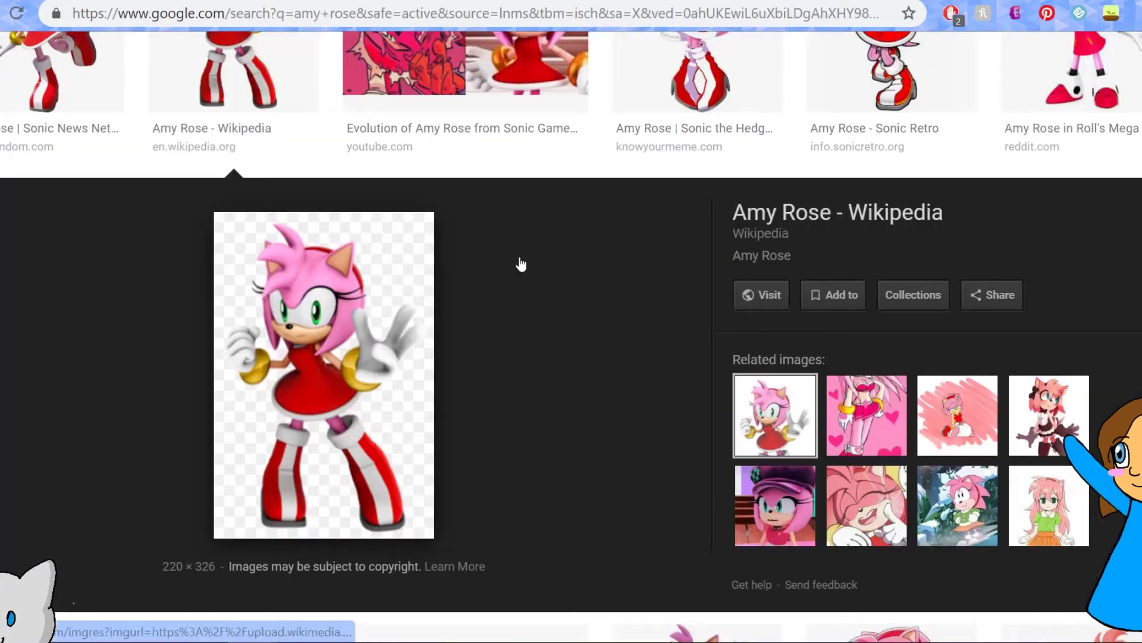
{"action": "scroll", "coordinate": [482, 199], "scroll_direction": "up", "scroll_amount": 2}
{"action": "left_click", "coordinate": [775, 601]}
{"action": "left_click", "coordinate": [1074, 128]}
{"action": "scroll", "coordinate": [156, 246], "scroll_direction": "down", "scroll_amount": 3}
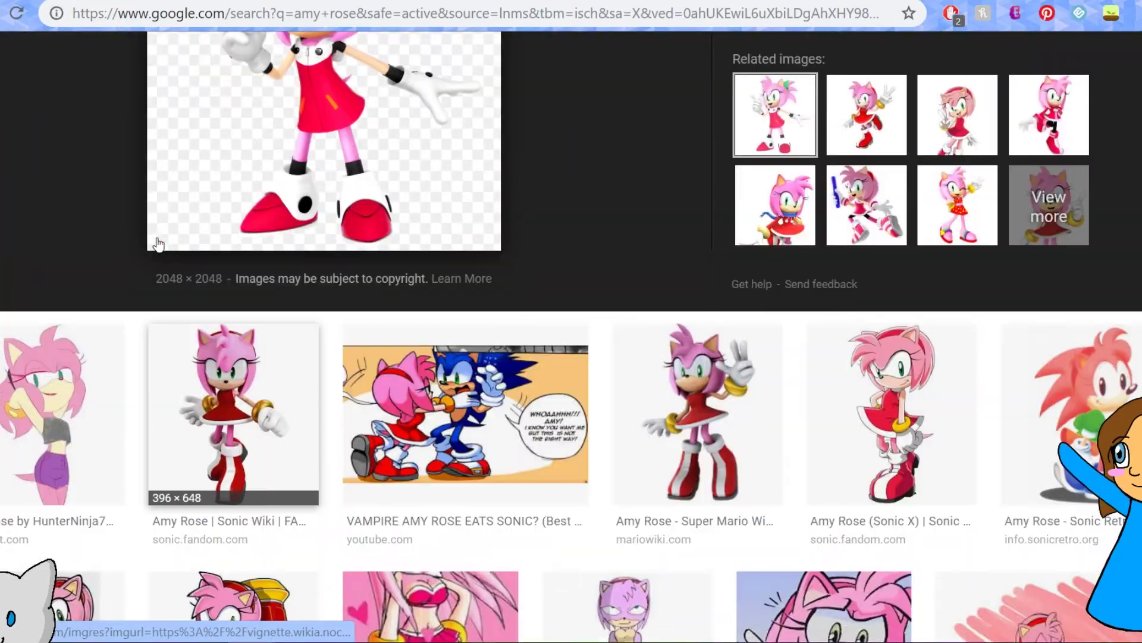
{"action": "left_click", "coordinate": [462, 411]}
{"action": "scroll", "coordinate": [566, 145], "scroll_direction": "up", "scroll_amount": 2}
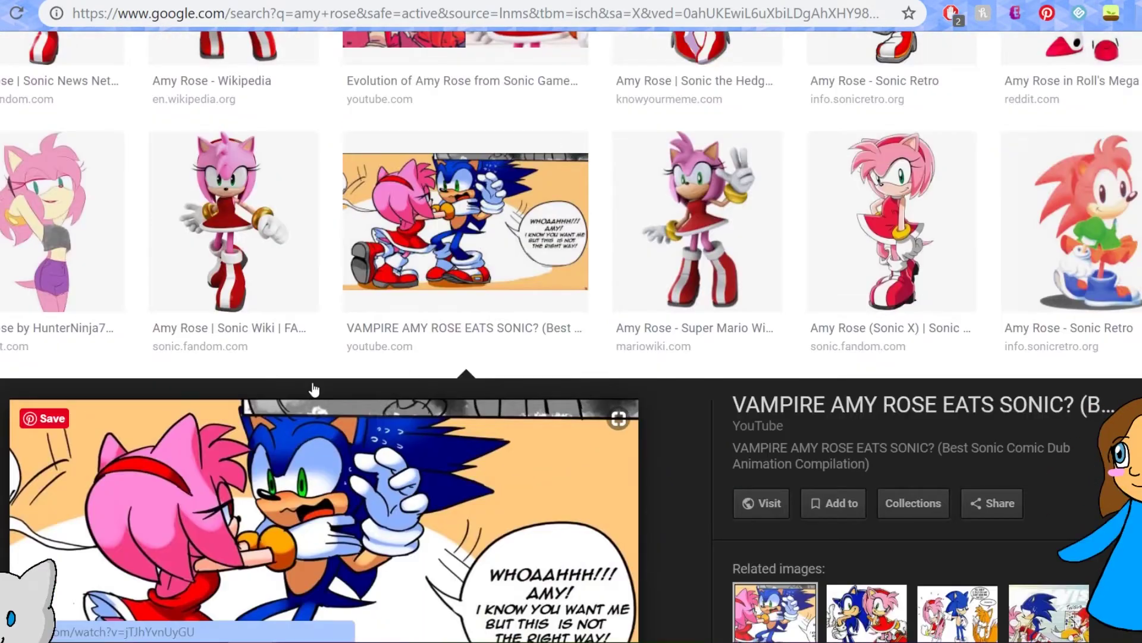
{"action": "scroll", "coordinate": [312, 390], "scroll_direction": "down", "scroll_amount": 1}
{"action": "left_click", "coordinate": [1138, 298]}
{"action": "scroll", "coordinate": [414, 271], "scroll_direction": "up", "scroll_amount": 5}
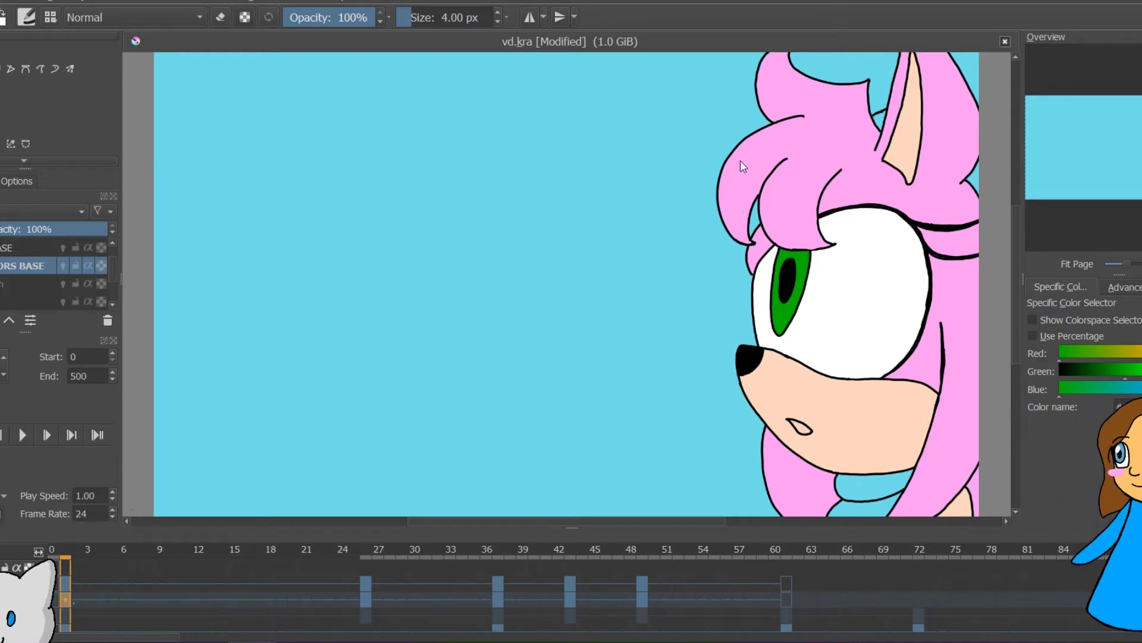
Try a stroke at the edge of the green iris in frame 1 and undo it
{"action": "scroll", "coordinate": [738, 170], "scroll_direction": "up", "scroll_amount": 5}
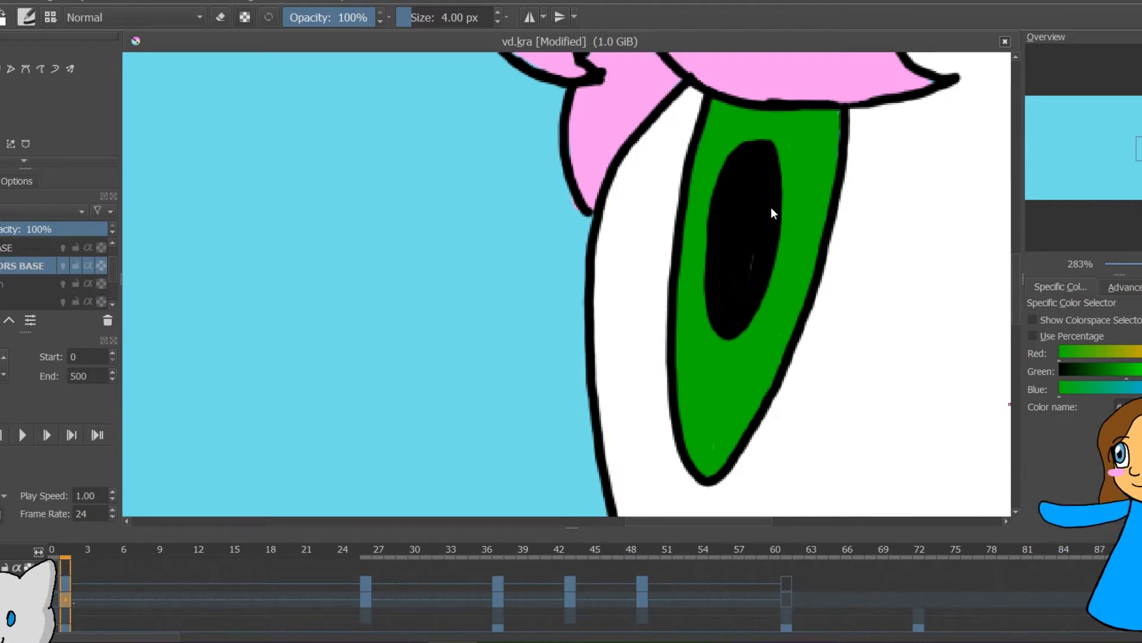
{"action": "left_click_drag", "start_coordinate": [821, 264], "coordinate": [869, 236]}
{"action": "key", "text": "ctrl+z"}
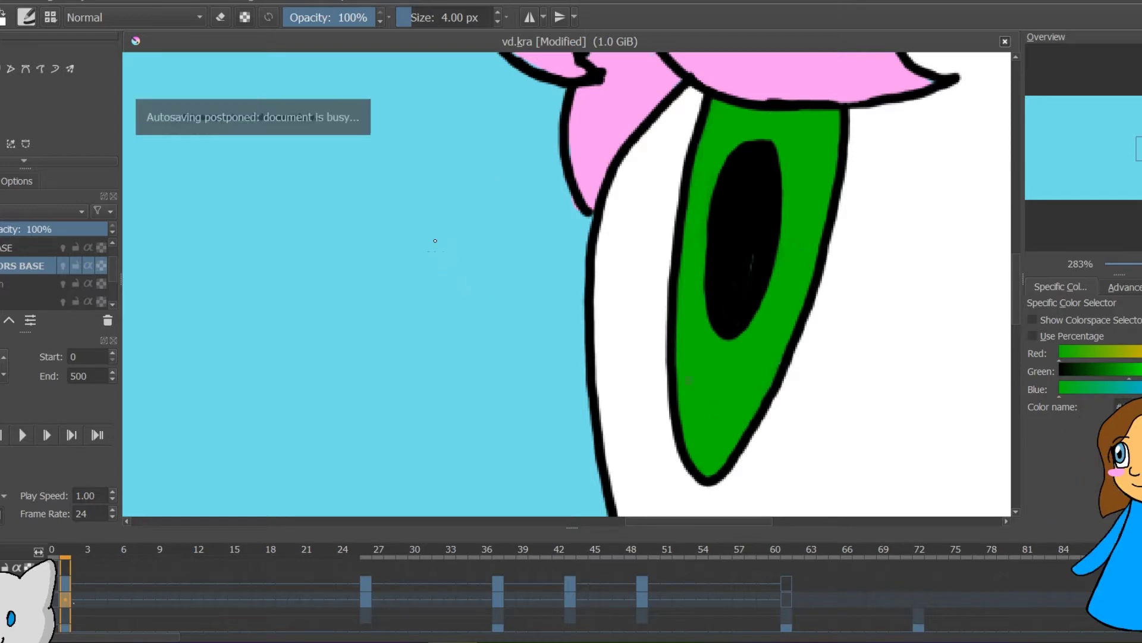
Paint the hedgehog's irises green in frame 43, leaving the pupils black
{"action": "left_click", "coordinate": [71, 435]}
{"action": "left_click", "coordinate": [71, 435]}
{"action": "left_click", "coordinate": [72, 435]}
{"action": "left_click", "coordinate": [71, 434]}
{"action": "left_click", "coordinate": [72, 435]}
{"action": "left_click", "coordinate": [71, 435]}
{"action": "mouse_move", "coordinate": [447, 356]}
{"action": "left_mouse_down"}
{"action": "mouse_move", "coordinate": [476, 346]}
{"action": "mouse_move", "coordinate": [462, 272]}
{"action": "mouse_move", "coordinate": [467, 341]}
{"action": "left_mouse_up"}
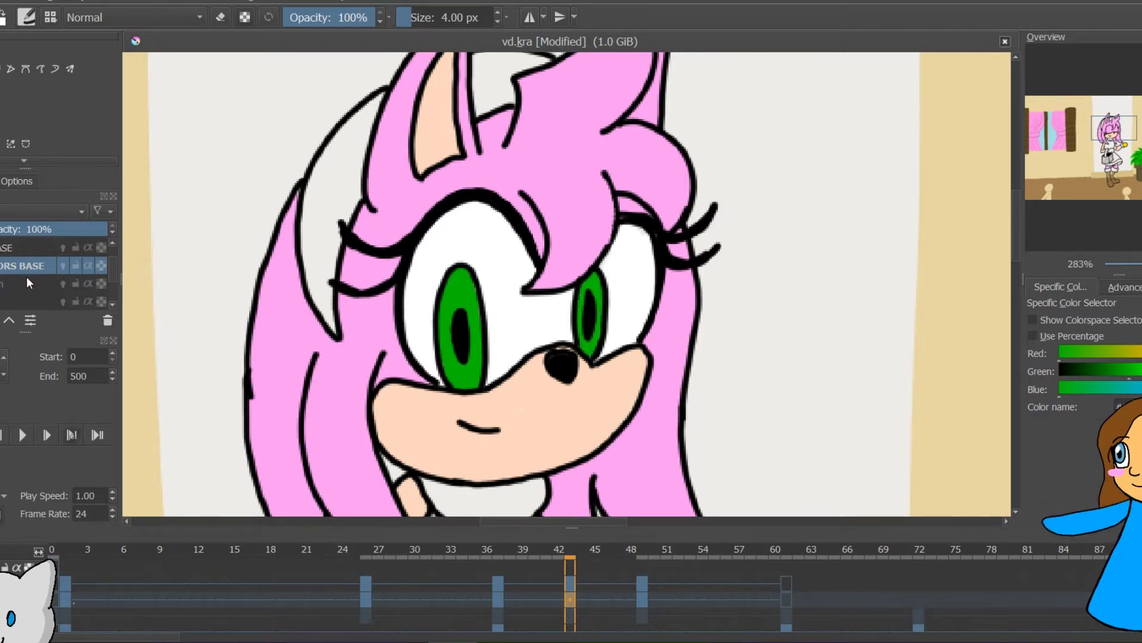
Paint both of the hedgehog's irises green in frame 49
{"action": "key", "text": "alt+period"}
{"action": "mouse_move", "coordinate": [636, 268]}
{"action": "left_mouse_down"}
{"action": "mouse_move", "coordinate": [660, 244]}
{"action": "mouse_move", "coordinate": [645, 149]}
{"action": "mouse_move", "coordinate": [660, 172]}
{"action": "left_mouse_up"}
{"action": "mouse_move", "coordinate": [425, 235]}
{"action": "left_mouse_down"}
{"action": "mouse_move", "coordinate": [431, 284]}
{"action": "mouse_move", "coordinate": [460, 207]}
{"action": "mouse_move", "coordinate": [424, 159]}
{"action": "mouse_move", "coordinate": [449, 239]}
{"action": "left_mouse_up"}
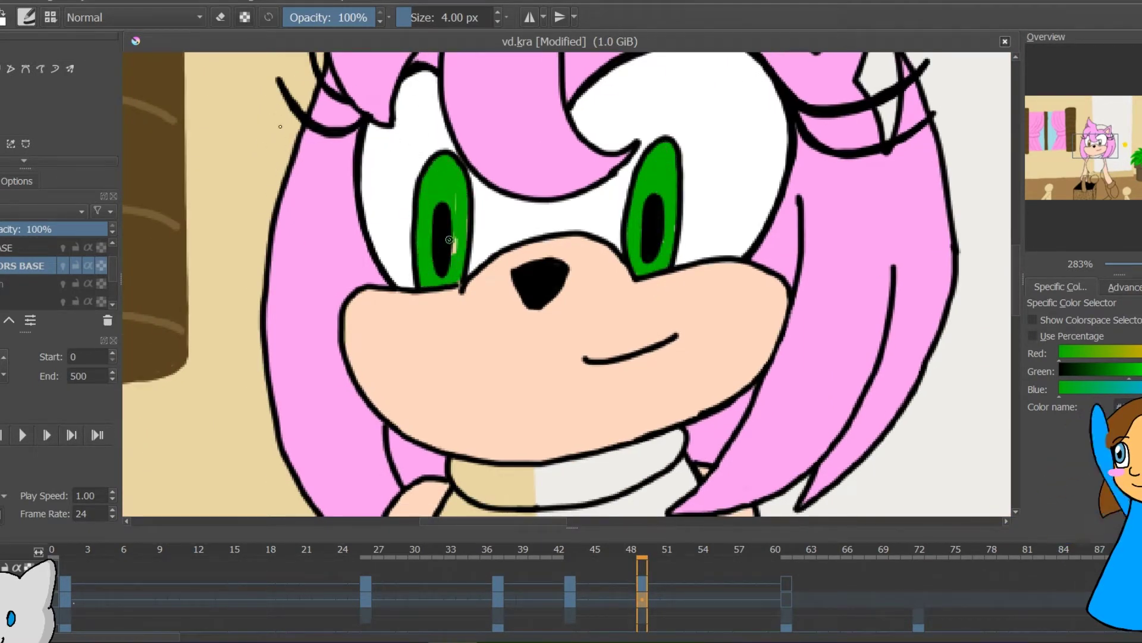
Check the eye colouring in the keyframes around frame 49 with the whole page in view
{"action": "left_click", "coordinate": [71, 435]}
{"action": "left_click_drag", "start_coordinate": [298, 238], "coordinate": [570, 242]}
{"action": "left_click", "coordinate": [1081, 264]}
{"action": "left_click", "coordinate": [1052, 279]}
{"action": "key", "text": "alt+comma"}
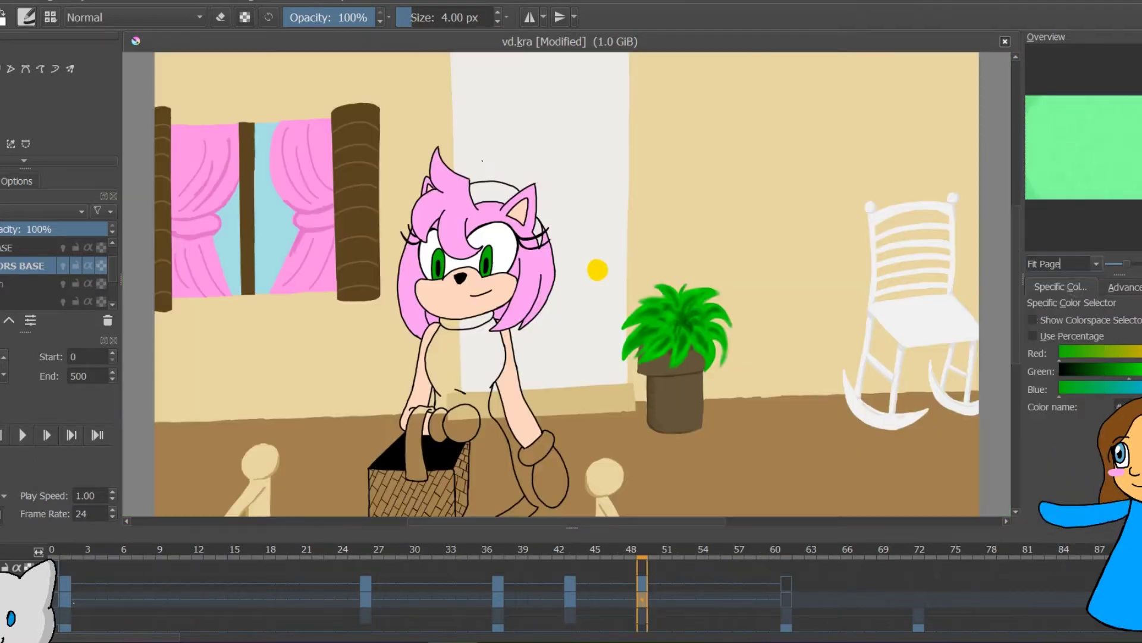
{"action": "key", "text": "alt+comma"}
{"action": "key", "text": "alt+comma"}
{"action": "key", "text": "alt+period"}
{"action": "key", "text": "alt+period"}
Select both blue irises in frame 102, grow the selection, fill it with green and deselect
{"action": "key", "text": "alt+period"}
{"action": "key", "text": "alt+period"}
{"action": "scroll", "coordinate": [560, 280], "scroll_direction": "up", "scroll_amount": 3}
{"action": "left_click_drag", "start_coordinate": [724, 87], "coordinate": [504, 319]}
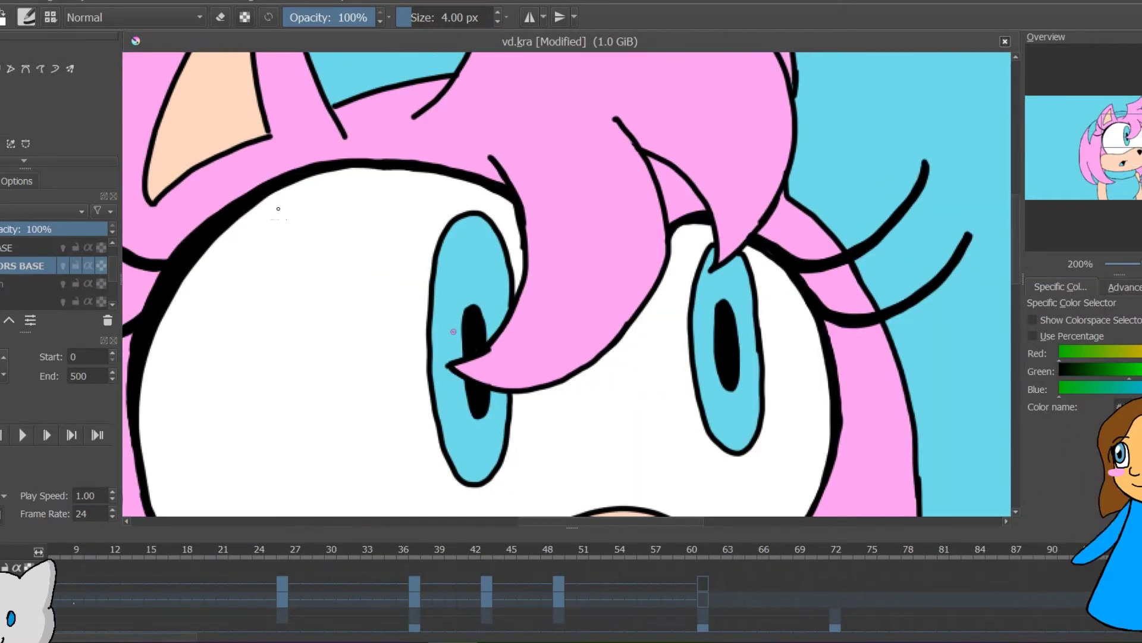
{"action": "left_click", "coordinate": [2, 144]}
{"action": "left_click", "coordinate": [450, 268]}
{"action": "left_click", "coordinate": [706, 321], "text": "shift"}
{"action": "left_click", "coordinate": [122, 1]}
{"action": "left_click", "coordinate": [163, 306]}
{"action": "left_click", "coordinate": [625, 358]}
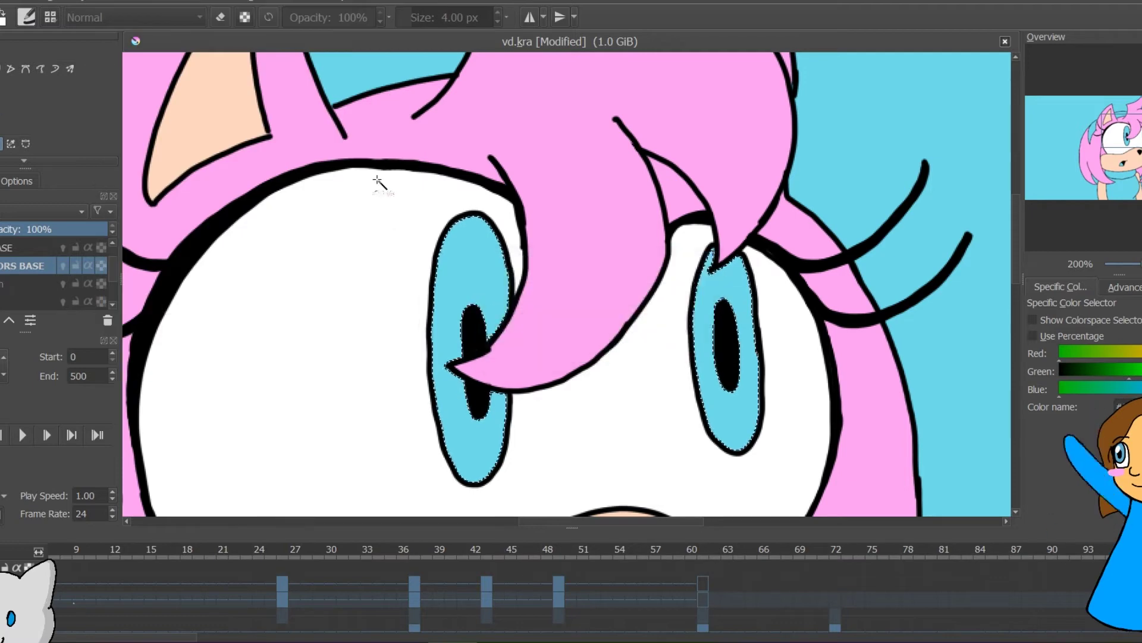
{"action": "left_click", "coordinate": [1, 106]}
{"action": "left_click", "coordinate": [451, 268]}
{"action": "left_click", "coordinate": [706, 321]}
{"action": "key", "text": "ctrl+shift+a"}
Copy the colour base layer's keyframe at frame 102 and paste it at frame 114
{"action": "left_click", "coordinate": [1080, 264]}
{"action": "left_click", "coordinate": [1052, 279]}
{"action": "left_click_drag", "start_coordinate": [167, 637], "coordinate": [379, 637]}
{"action": "right_click", "coordinate": [178, 600]}
{"action": "left_click", "coordinate": [244, 458]}
{"action": "left_click", "coordinate": [323, 600]}
{"action": "right_click", "coordinate": [323, 597]}
{"action": "left_click", "coordinate": [395, 478]}
Select both irises in frame 108, grow the selection, fill it with green and deselect
{"action": "left_click", "coordinate": [395, 600]}
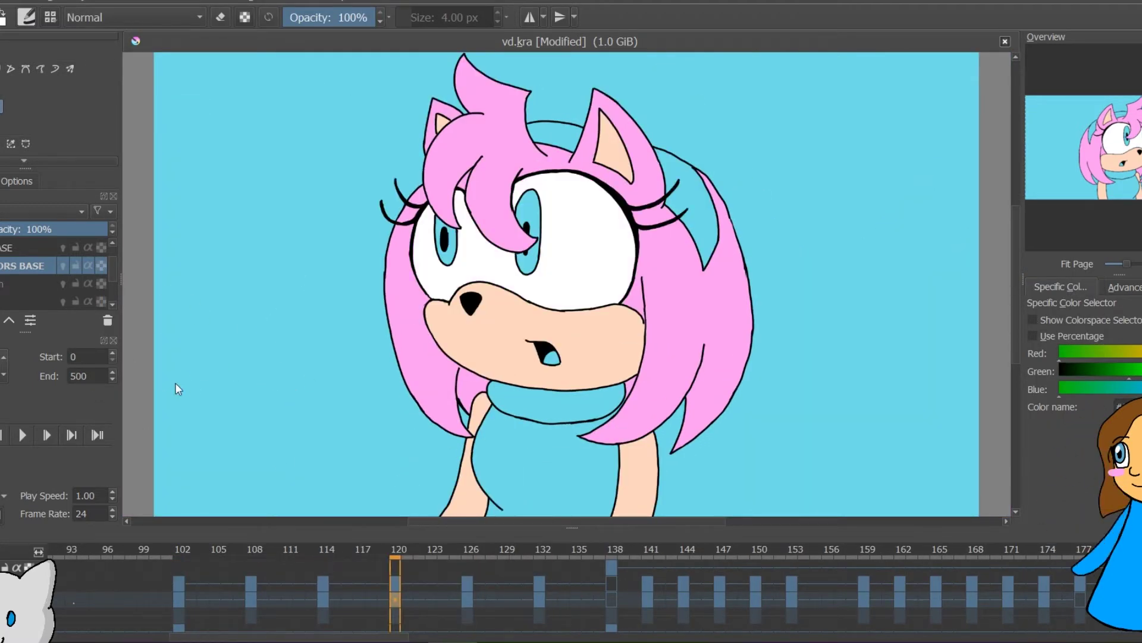
{"action": "left_click", "coordinate": [251, 600]}
{"action": "left_click", "coordinate": [1139, 263]}
{"action": "key", "text": "plus"}
{"action": "key", "text": "plus"}
{"action": "key", "text": "plus"}
{"action": "key", "text": "plus"}
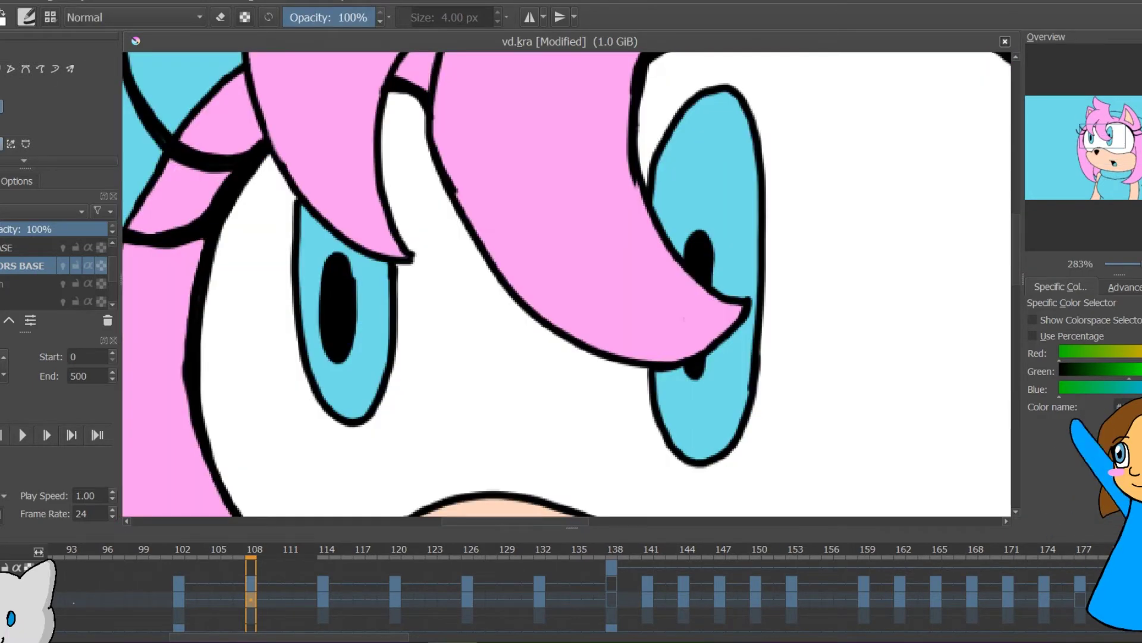
{"action": "left_click", "coordinate": [1, 143]}
{"action": "left_click", "coordinate": [378, 321]}
{"action": "left_click", "coordinate": [727, 362]}
{"action": "left_click", "coordinate": [137, 1]}
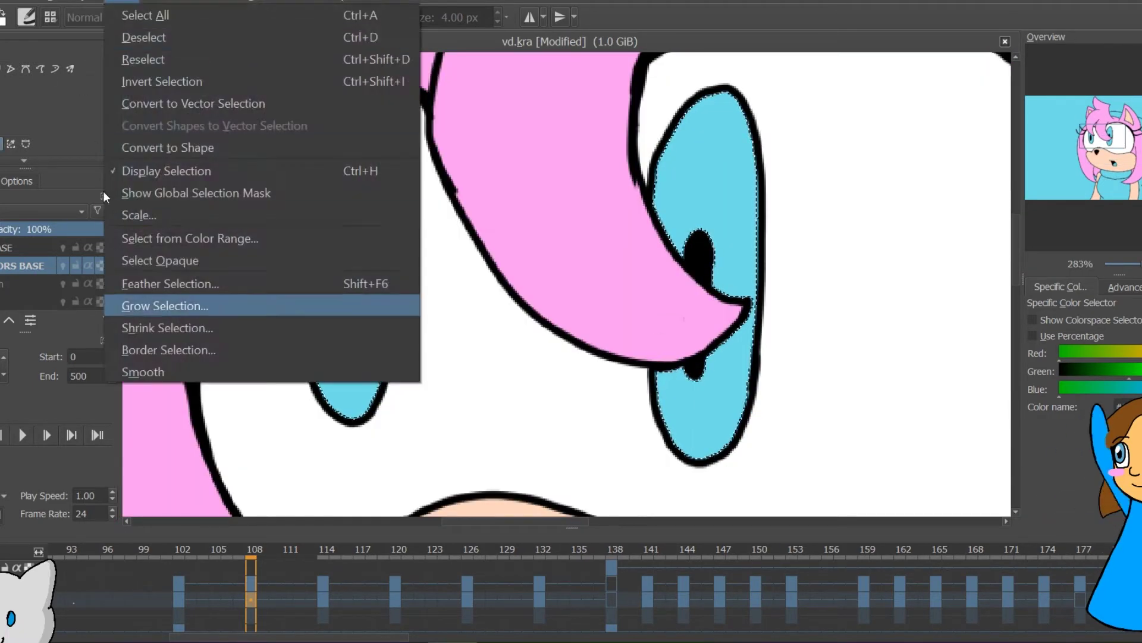
{"action": "left_click", "coordinate": [202, 306]}
{"action": "key", "text": "Return"}
{"action": "key", "text": "shift+BackSpace"}
{"action": "left_click", "coordinate": [1, 143]}
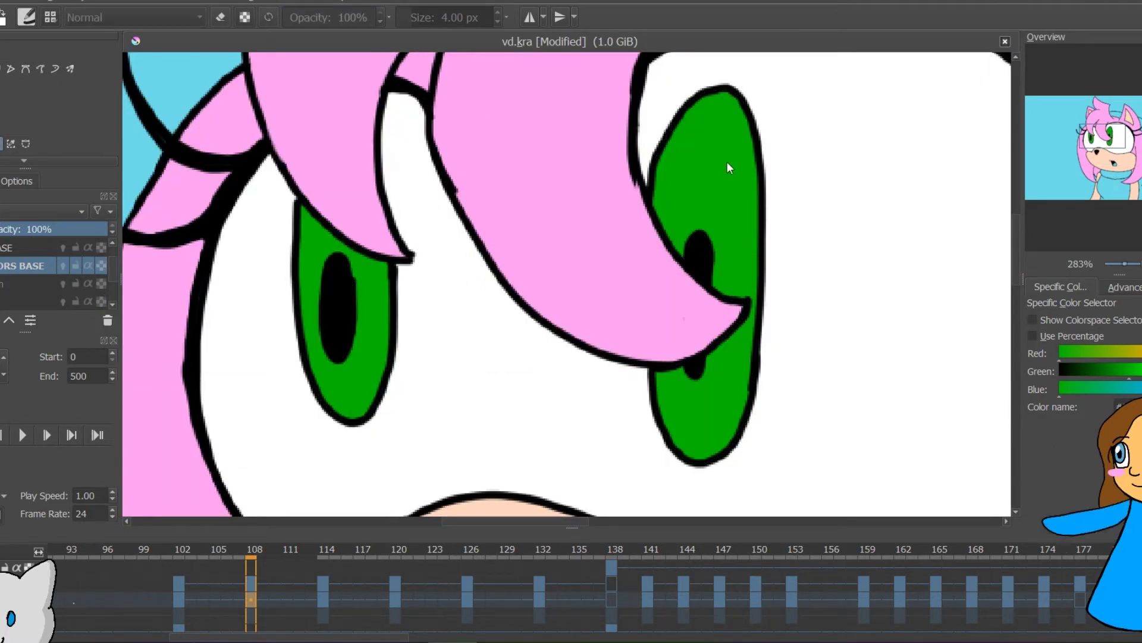
Copy the colour base layer's keyframe at frame 108 and paste it at frame 120
{"action": "left_click", "coordinate": [1096, 264]}
{"action": "left_click", "coordinate": [1056, 280]}
{"action": "right_click", "coordinate": [251, 599]}
{"action": "left_click", "coordinate": [318, 453]}
{"action": "left_click", "coordinate": [323, 599]}
{"action": "left_click", "coordinate": [395, 599]}
{"action": "right_click", "coordinate": [395, 598]}
{"action": "left_click", "coordinate": [294, 308]}
Select both irises in frame 132, grow the selection, fill it with green and deselect
{"action": "left_click", "coordinate": [539, 599]}
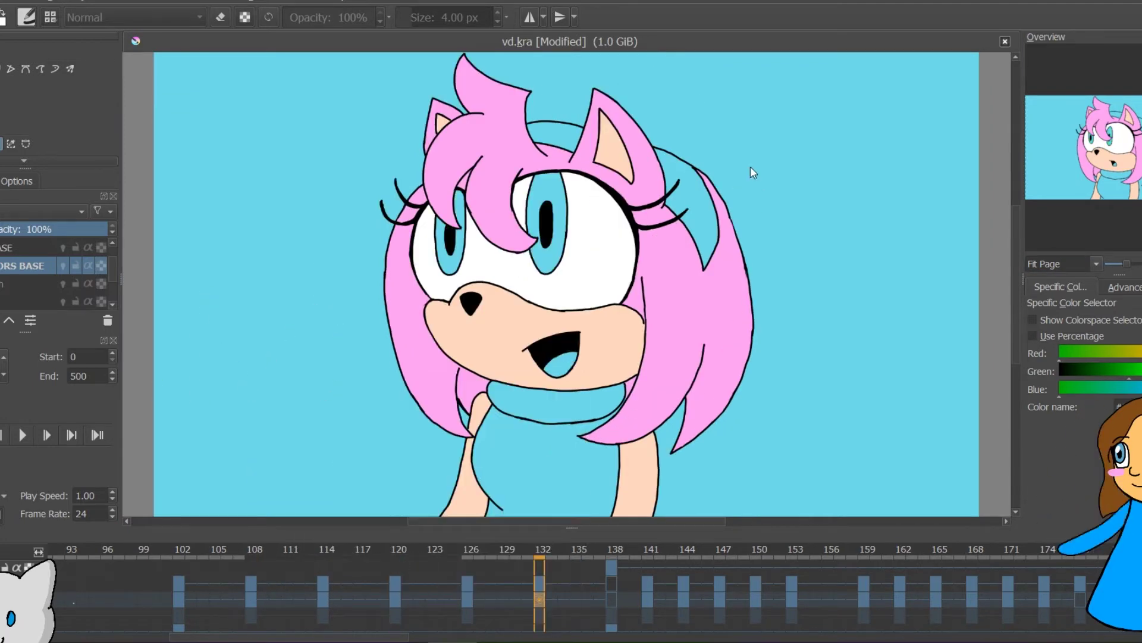
{"action": "scroll", "coordinate": [559, 289], "scroll_direction": "up", "scroll_amount": 2}
{"action": "scroll", "coordinate": [398, 143], "scroll_direction": "up", "scroll_amount": 2}
{"action": "left_click", "coordinate": [374, 408]}
{"action": "left_click", "coordinate": [676, 197], "text": "shift"}
{"action": "left_click", "coordinate": [116, 1]}
{"action": "left_click", "coordinate": [169, 306]}
{"action": "left_click", "coordinate": [625, 345]}
{"action": "left_click", "coordinate": [2, 106]}
{"action": "left_click", "coordinate": [402, 333]}
{"action": "key", "text": "ctrl+d"}
Paint both of the hedgehog's irises green in frame 147
{"action": "left_click", "coordinate": [1097, 264]}
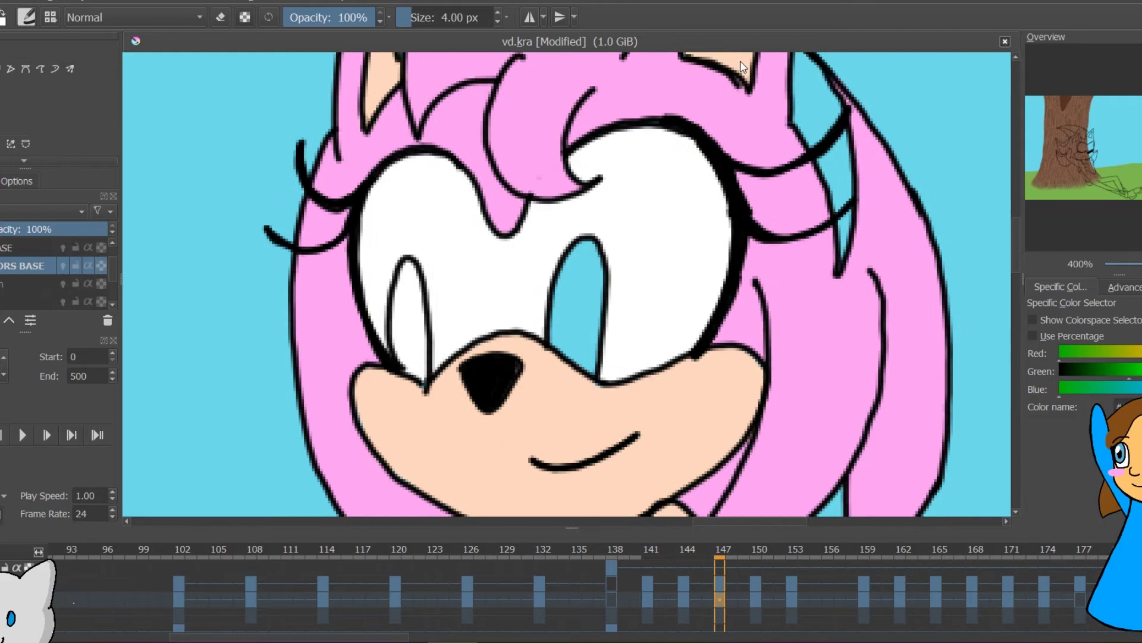
{"action": "mouse_move", "coordinate": [554, 338]}
{"action": "left_mouse_down"}
{"action": "mouse_move", "coordinate": [595, 280]}
{"action": "mouse_move", "coordinate": [556, 340]}
{"action": "mouse_move", "coordinate": [577, 333]}
{"action": "left_mouse_up"}
{"action": "mouse_move", "coordinate": [397, 340]}
{"action": "left_mouse_down"}
{"action": "mouse_move", "coordinate": [406, 368]}
{"action": "mouse_move", "coordinate": [417, 302]}
{"action": "mouse_move", "coordinate": [399, 278]}
{"action": "mouse_move", "coordinate": [415, 337]}
{"action": "left_mouse_up"}
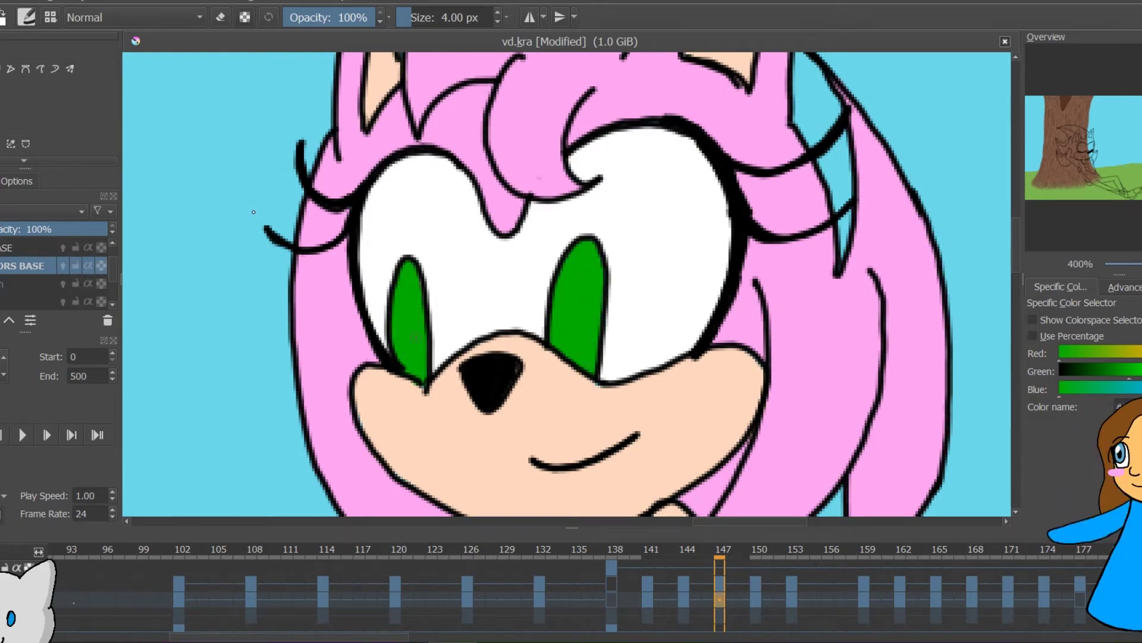
Paint both irises green around the black pupils in frame 150
{"action": "left_click", "coordinate": [756, 599]}
{"action": "mouse_move", "coordinate": [1125, 137]}
{"action": "left_mouse_down"}
{"action": "mouse_move", "coordinate": [1113, 139]}
{"action": "mouse_move", "coordinate": [1120, 111]}
{"action": "left_mouse_up"}
{"action": "mouse_move", "coordinate": [544, 420]}
{"action": "left_mouse_down"}
{"action": "mouse_move", "coordinate": [582, 476]}
{"action": "mouse_move", "coordinate": [583, 382]}
{"action": "mouse_move", "coordinate": [574, 426]}
{"action": "left_mouse_up"}
{"action": "left_click_drag", "start_coordinate": [577, 455], "coordinate": [592, 370]}
{"action": "left_click_drag", "start_coordinate": [1120, 112], "coordinate": [1113, 119]}
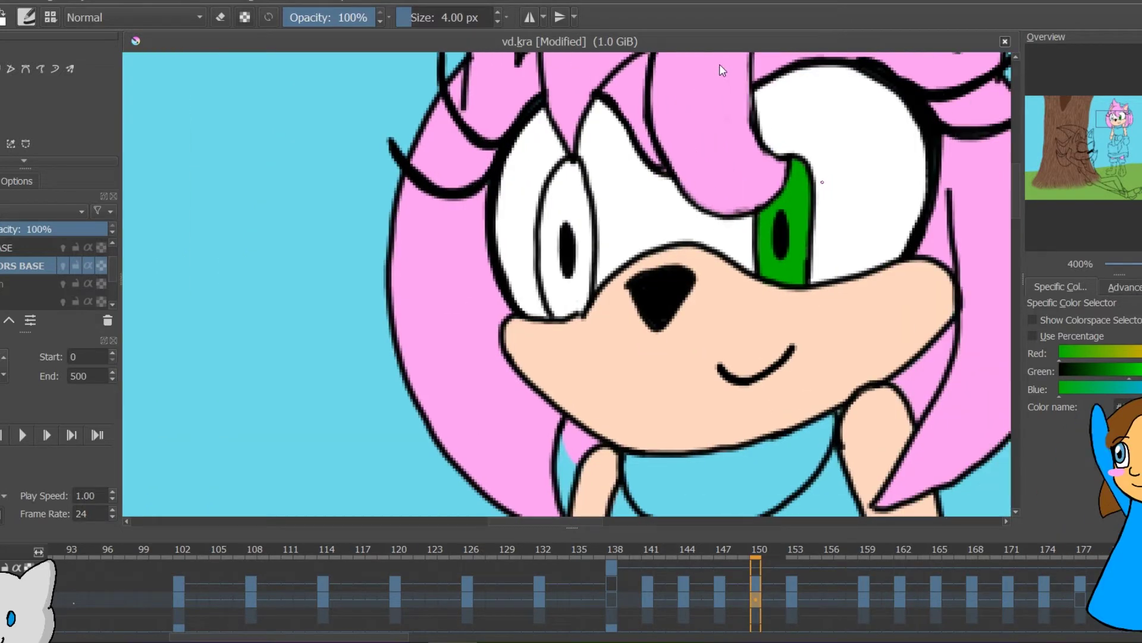
{"action": "mouse_move", "coordinate": [553, 312]}
{"action": "left_mouse_down"}
{"action": "mouse_move", "coordinate": [588, 249]}
{"action": "mouse_move", "coordinate": [570, 169]}
{"action": "mouse_move", "coordinate": [572, 223]}
{"action": "left_mouse_up"}
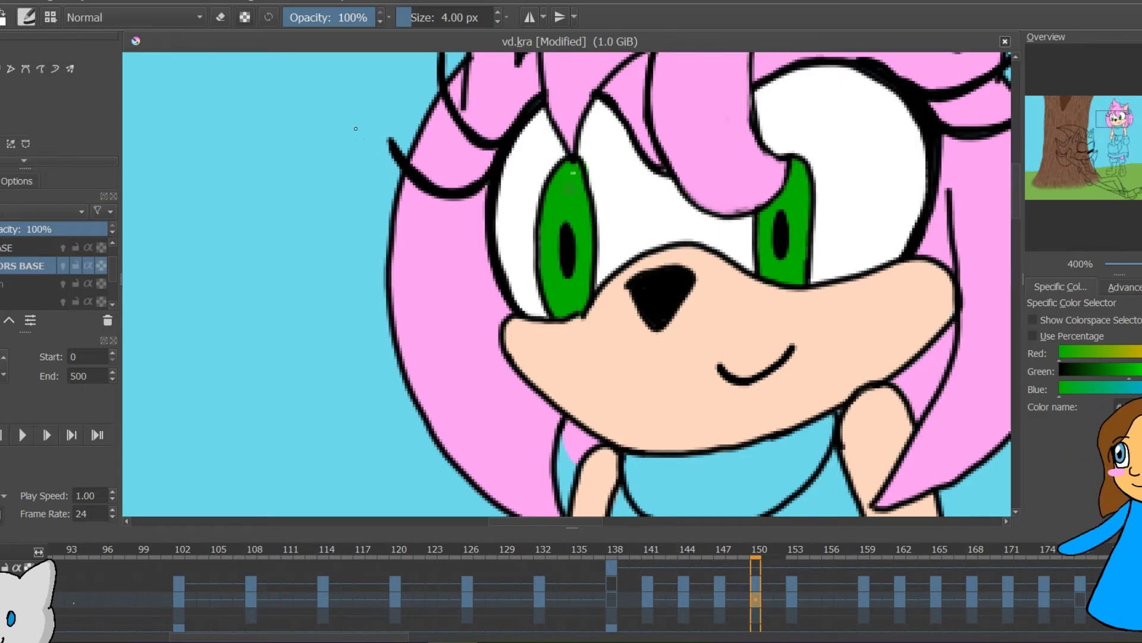
Paint the hedgehog's irises green in frames 153 and 159
{"action": "left_click", "coordinate": [792, 599]}
{"action": "left_click", "coordinate": [1111, 144]}
{"action": "mouse_move", "coordinate": [598, 357]}
{"action": "left_mouse_down"}
{"action": "mouse_move", "coordinate": [602, 387]}
{"action": "mouse_move", "coordinate": [631, 333]}
{"action": "mouse_move", "coordinate": [616, 369]}
{"action": "left_mouse_up"}
{"action": "left_click_drag", "start_coordinate": [452, 357], "coordinate": [473, 414]}
{"action": "mouse_move", "coordinate": [455, 318]}
{"action": "left_mouse_down"}
{"action": "mouse_move", "coordinate": [479, 410]}
{"action": "mouse_move", "coordinate": [461, 328]}
{"action": "left_mouse_up"}
{"action": "key", "text": "."}
{"action": "mouse_move", "coordinate": [610, 340]}
{"action": "left_mouse_down"}
{"action": "mouse_move", "coordinate": [619, 387]}
{"action": "mouse_move", "coordinate": [634, 348]}
{"action": "left_mouse_up"}
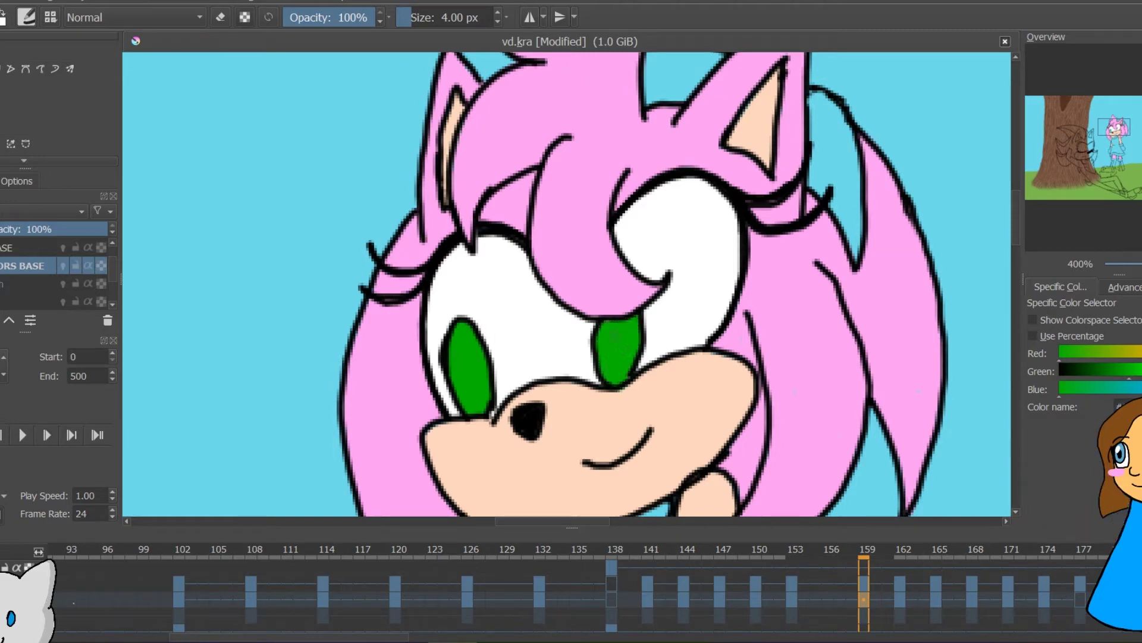
Paint the hedgehog's irises green in the close-up at the door with the yellow knob
{"action": "key", "text": "."}
{"action": "key", "text": "2"}
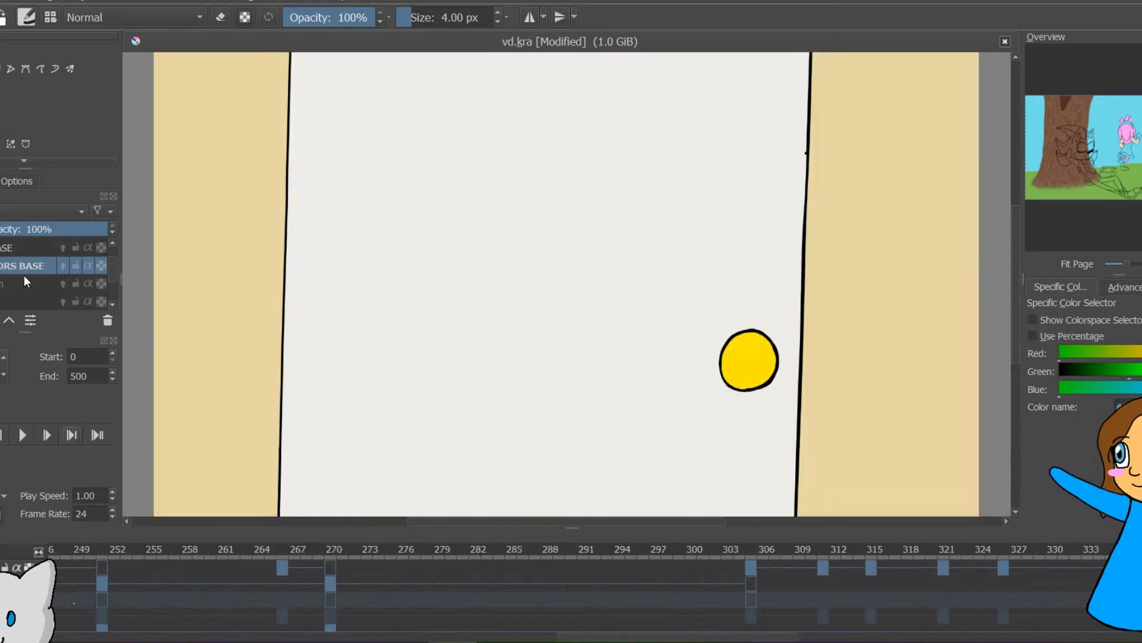
{"action": "key", "text": "plus"}
{"action": "key", "text": "plus"}
{"action": "key", "text": "plus"}
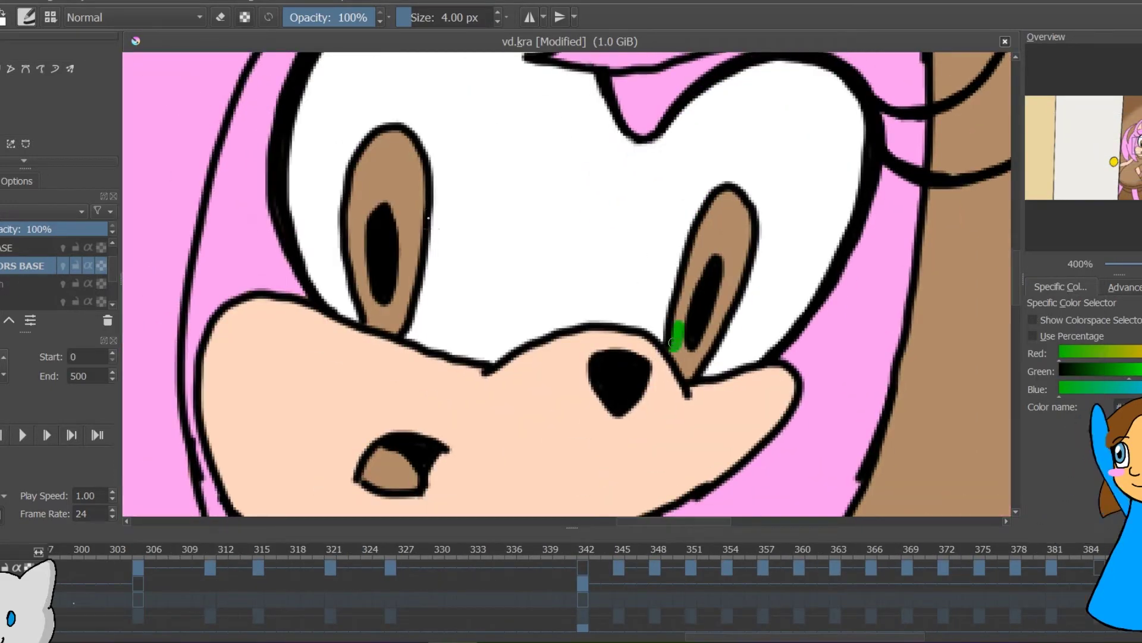
{"action": "mouse_move", "coordinate": [685, 333]}
{"action": "left_mouse_down"}
{"action": "mouse_move", "coordinate": [738, 197]}
{"action": "mouse_move", "coordinate": [690, 321]}
{"action": "left_mouse_up"}
{"action": "mouse_move", "coordinate": [363, 273]}
{"action": "left_mouse_down"}
{"action": "mouse_move", "coordinate": [387, 327]}
{"action": "mouse_move", "coordinate": [422, 188]}
{"action": "mouse_move", "coordinate": [413, 172]}
{"action": "mouse_move", "coordinate": [396, 196]}
{"action": "left_mouse_up"}
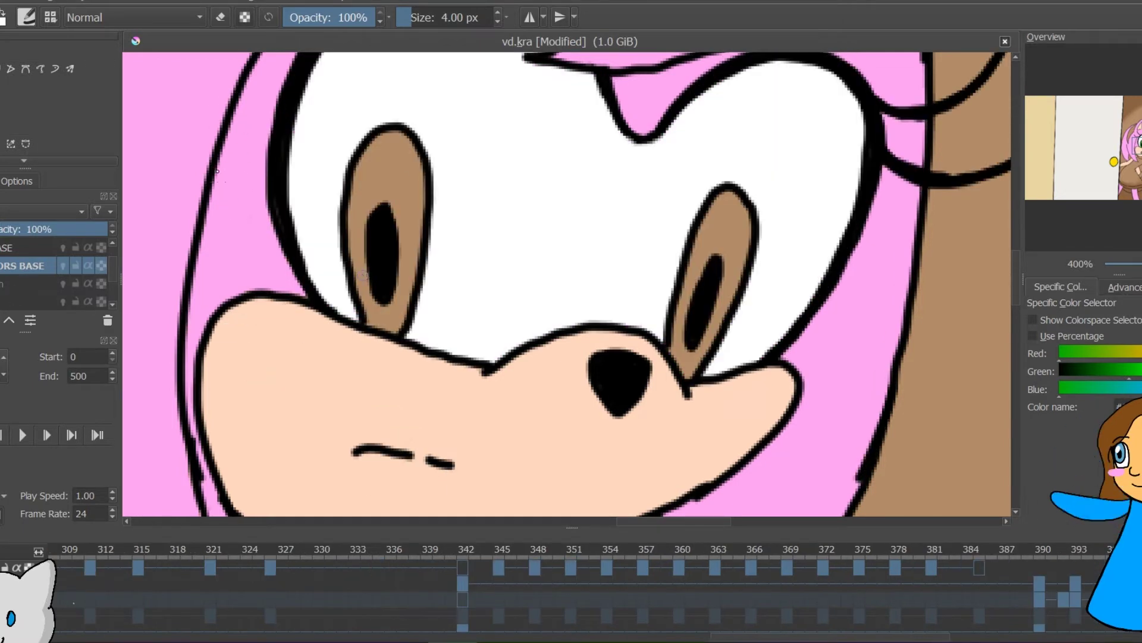
Paint both of the hedgehog's irises green around the black pupils in the face close-up with the brown background
{"action": "mouse_move", "coordinate": [363, 279]}
{"action": "left_mouse_down"}
{"action": "mouse_move", "coordinate": [410, 178]}
{"action": "mouse_move", "coordinate": [357, 250]}
{"action": "left_mouse_up"}
{"action": "left_click_drag", "start_coordinate": [381, 143], "coordinate": [404, 279]}
{"action": "mouse_move", "coordinate": [679, 325]}
{"action": "left_mouse_down"}
{"action": "mouse_move", "coordinate": [689, 366]}
{"action": "mouse_move", "coordinate": [690, 280]}
{"action": "mouse_move", "coordinate": [739, 232]}
{"action": "left_mouse_up"}
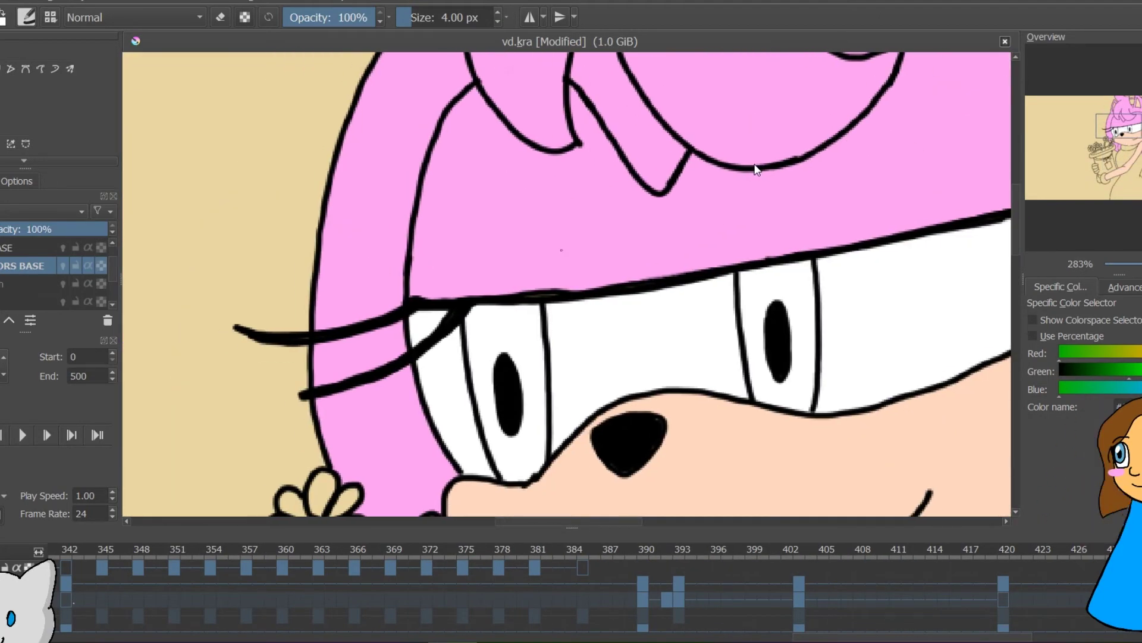
Paint both of the hedgehog's irises green in the frame where she carries the flower pot
{"action": "left_click_drag", "start_coordinate": [1133, 263], "coordinate": [1140, 264]}
{"action": "left_click", "coordinate": [1118, 132]}
{"action": "mouse_move", "coordinate": [483, 387]}
{"action": "left_mouse_down"}
{"action": "mouse_move", "coordinate": [506, 437]}
{"action": "mouse_move", "coordinate": [537, 414]}
{"action": "mouse_move", "coordinate": [580, 280]}
{"action": "left_mouse_up"}
{"action": "mouse_move", "coordinate": [526, 107]}
{"action": "left_mouse_down"}
{"action": "mouse_move", "coordinate": [571, 298]}
{"action": "mouse_move", "coordinate": [446, 280]}
{"action": "left_mouse_up"}
{"action": "left_click_drag", "start_coordinate": [459, 357], "coordinate": [531, 191]}
{"action": "left_click_drag", "start_coordinate": [464, 220], "coordinate": [449, 151]}
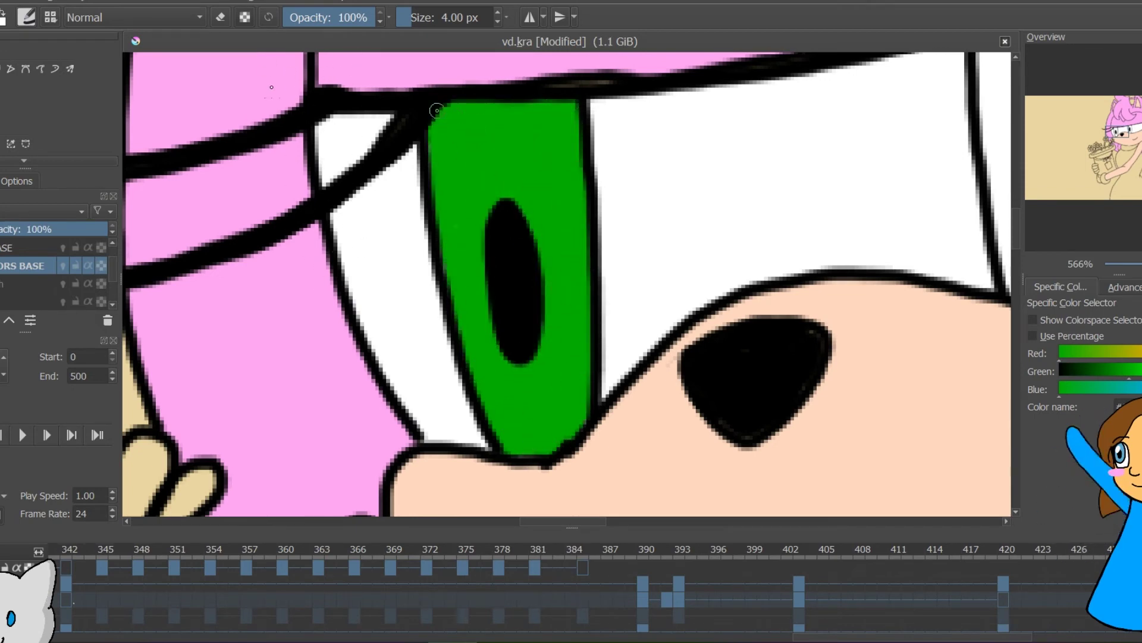
{"action": "left_click", "coordinate": [1130, 130]}
{"action": "left_click_drag", "start_coordinate": [490, 118], "coordinate": [519, 368]}
{"action": "mouse_move", "coordinate": [532, 307]}
{"action": "left_mouse_down"}
{"action": "mouse_move", "coordinate": [600, 296]}
{"action": "mouse_move", "coordinate": [627, 318]}
{"action": "left_mouse_up"}
{"action": "mouse_move", "coordinate": [595, 104]}
{"action": "left_mouse_down"}
{"action": "mouse_move", "coordinate": [630, 250]}
{"action": "mouse_move", "coordinate": [515, 173]}
{"action": "mouse_move", "coordinate": [565, 143]}
{"action": "mouse_move", "coordinate": [604, 280]}
{"action": "left_mouse_up"}
{"action": "key", "text": "2"}
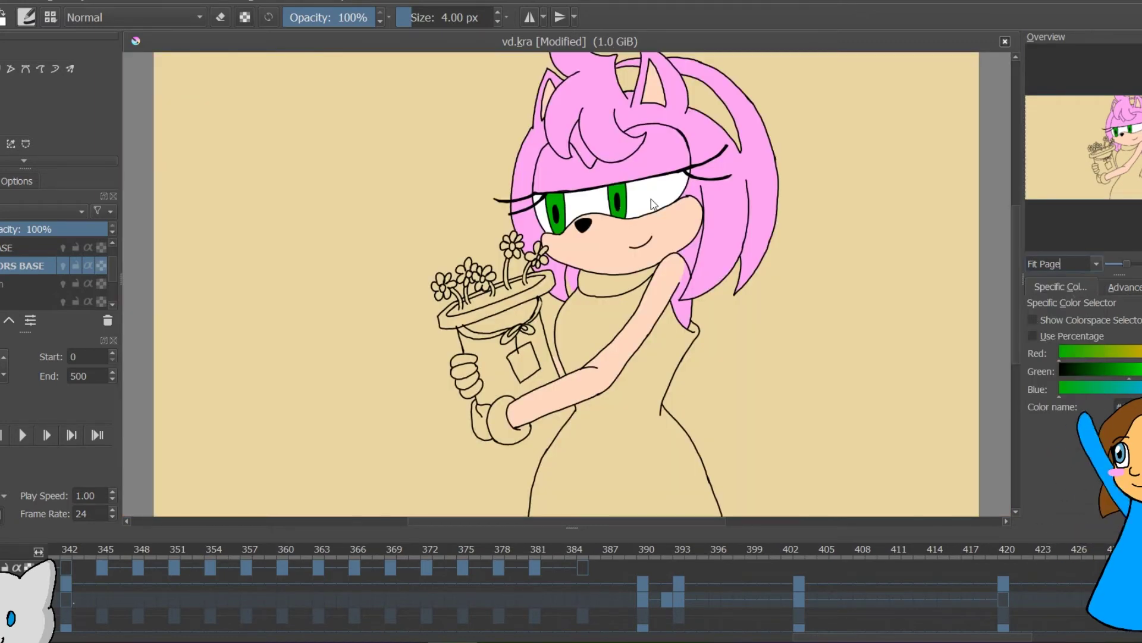
Go to frame 465, the hand holding a paper sheet, and choose a pale cream paint colour
{"action": "key", "text": "period"}
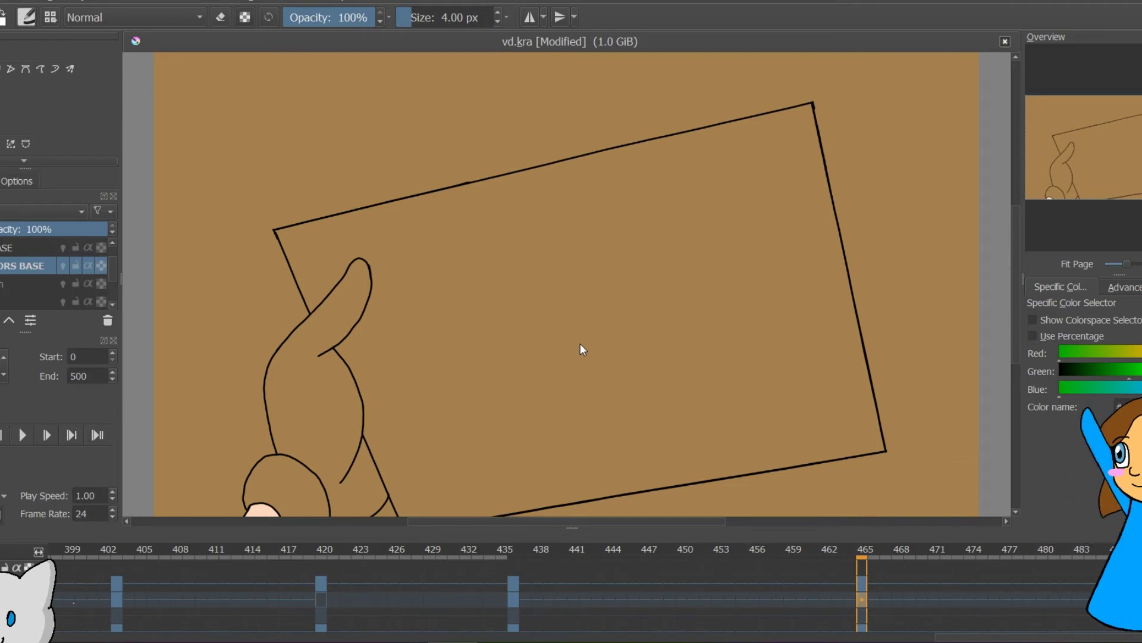
{"action": "left_click", "coordinate": [1141, 353]}
{"action": "left_click", "coordinate": [1141, 370]}
{"action": "left_click", "coordinate": [1111, 390]}
{"action": "left_click", "coordinate": [1124, 287]}
{"action": "left_click_drag", "start_coordinate": [1083, 352], "coordinate": [1078, 359]}
{"action": "left_click", "coordinate": [1057, 346]}
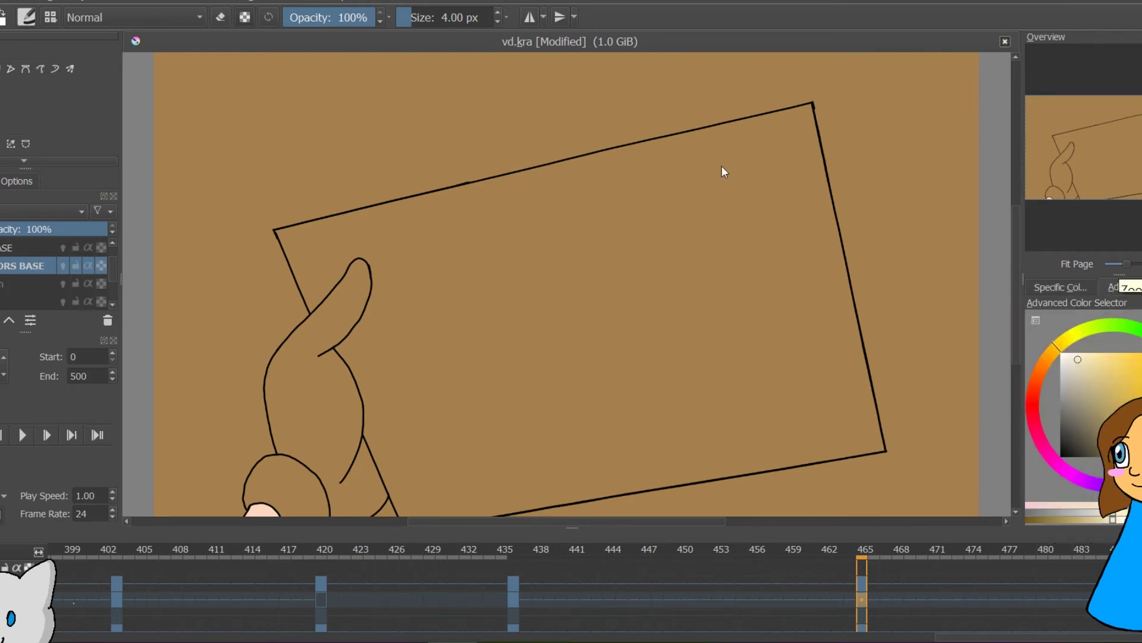
Select the blank paper sheet held by the hand and fill it with pale cream
{"action": "left_click", "coordinate": [1137, 263]}
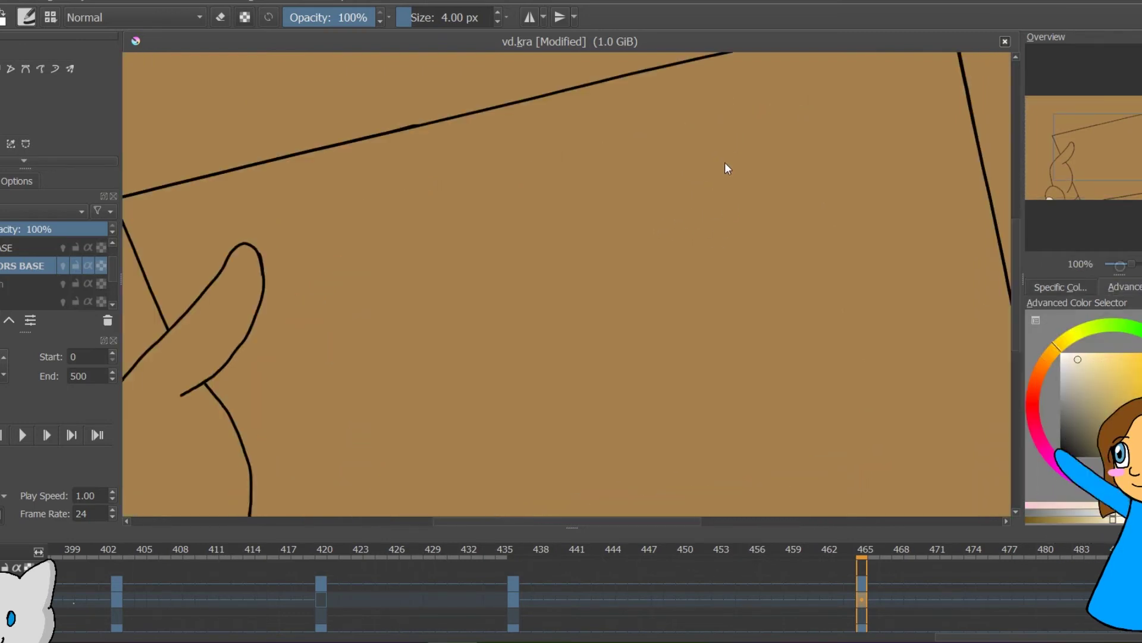
{"action": "left_click", "coordinate": [1123, 263]}
{"action": "left_click", "coordinate": [1, 143]}
{"action": "left_click", "coordinate": [595, 298]}
{"action": "left_click", "coordinate": [122, 1]}
{"action": "left_click", "coordinate": [178, 317]}
{"action": "left_click", "coordinate": [623, 344]}
{"action": "left_click", "coordinate": [1, 106]}
{"action": "left_click", "coordinate": [601, 281]}
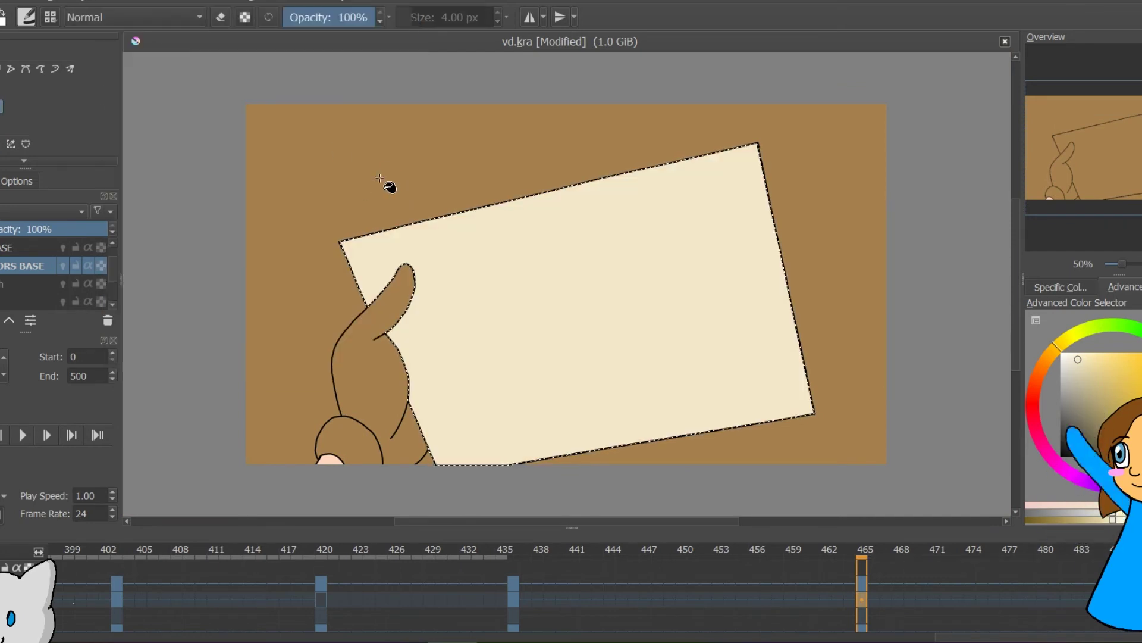
Refill the selected paper sheet with a lighter off-white and clear the selection
{"action": "left_click", "coordinate": [1070, 357]}
{"action": "left_click", "coordinate": [741, 313]}
{"action": "left_click", "coordinate": [1062, 357]}
{"action": "left_click", "coordinate": [646, 297]}
{"action": "key", "text": "ctrl+shift+a"}
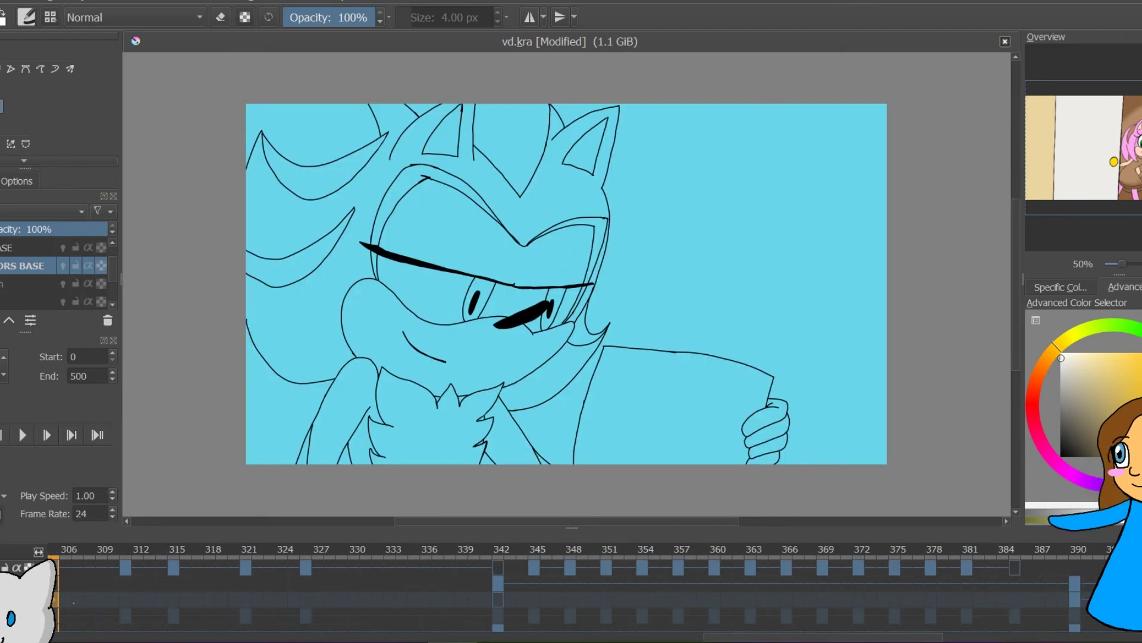
Fill the paper held by the smirking hedgehog in the blue-background frame with off-white
{"action": "left_click", "coordinate": [67, 8]}
{"action": "left_click", "coordinate": [165, 306]}
{"action": "key", "text": "Return"}
{"action": "key", "text": "shift+BackSpace"}
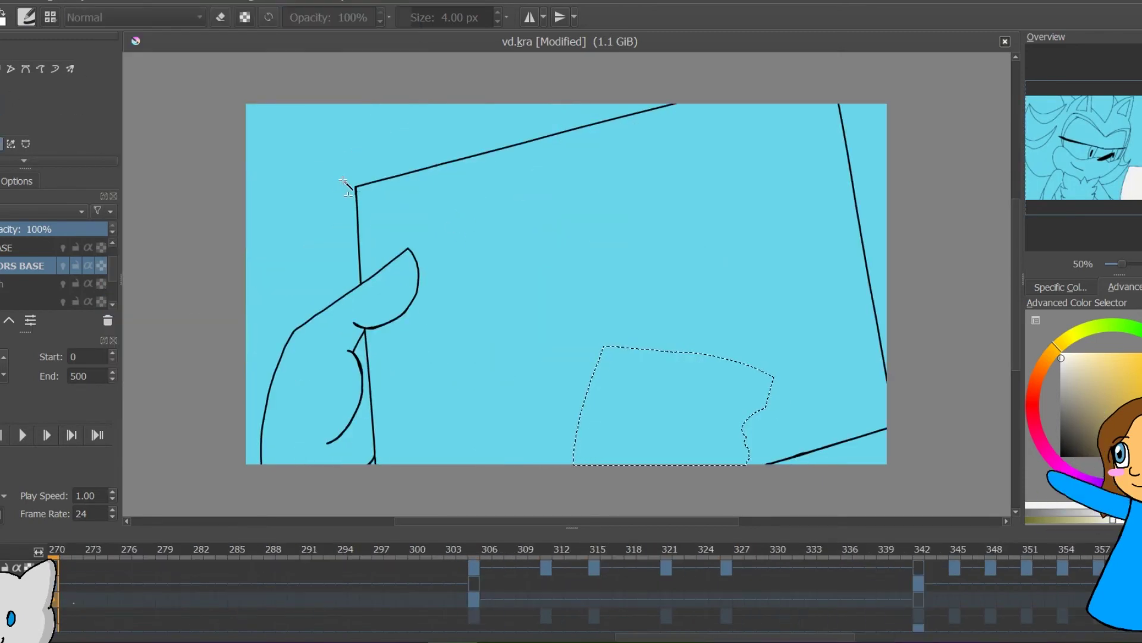
Fill the large paper sheet in the blue-background hand close-up with off-white and clear the selection
{"action": "left_click", "coordinate": [441, 214]}
{"action": "left_click", "coordinate": [121, 1]}
{"action": "left_click", "coordinate": [165, 304]}
{"action": "left_click", "coordinate": [619, 350]}
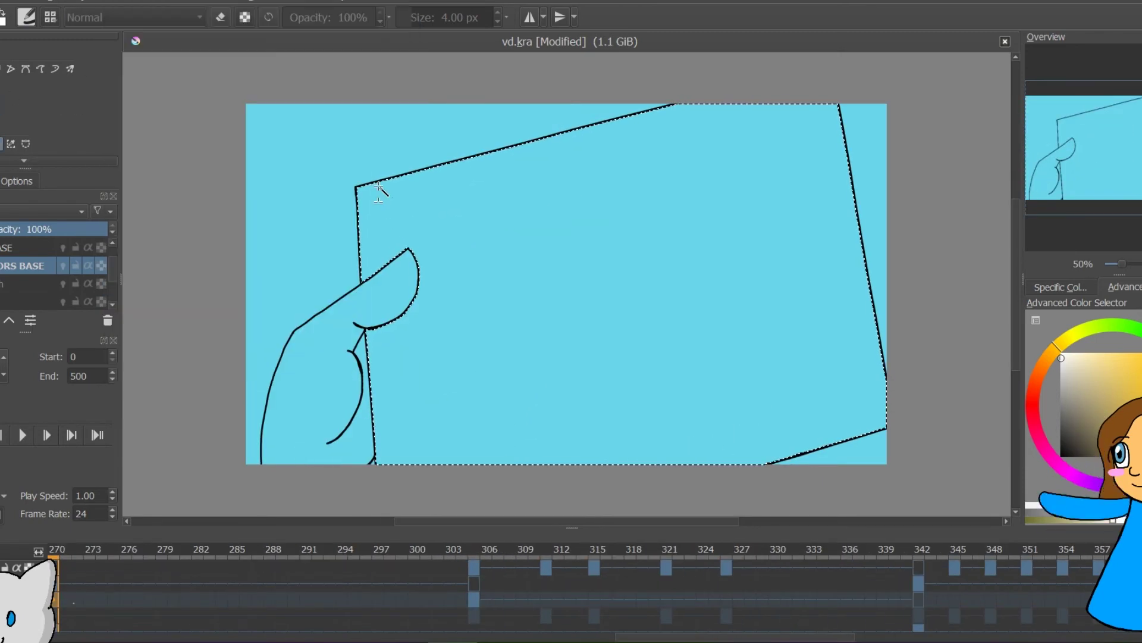
{"action": "left_click", "coordinate": [1, 106]}
{"action": "left_click", "coordinate": [441, 214]}
{"action": "left_click", "coordinate": [121, 1]}
{"action": "left_click", "coordinate": [148, 38]}
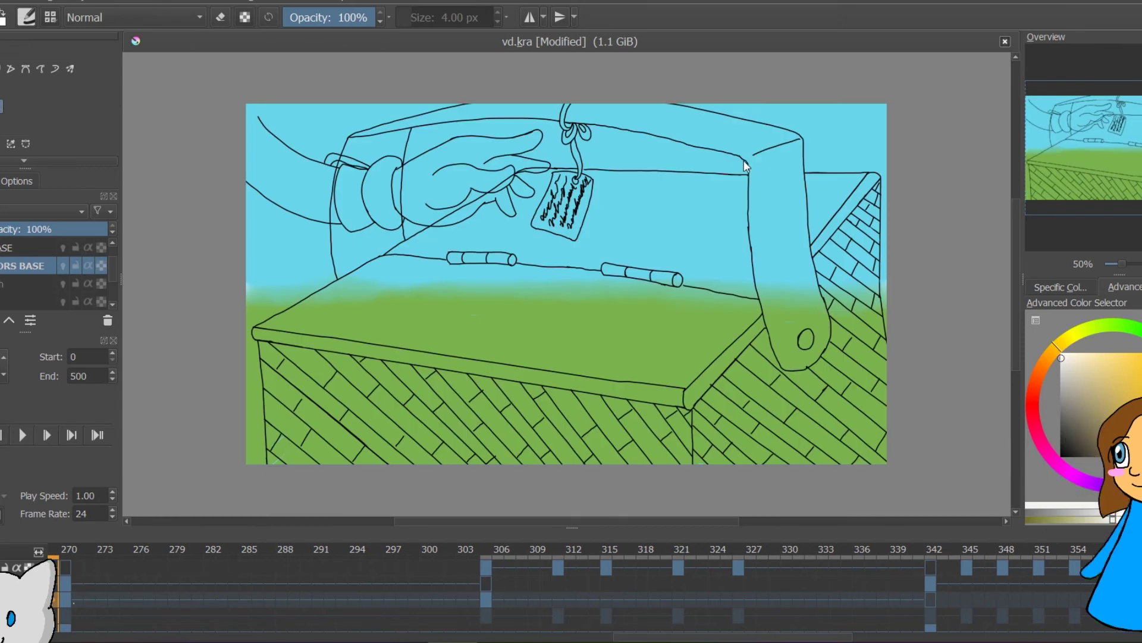
Paint the handwritten tag hanging from the basket off-white with a 6 px brush
{"action": "scroll", "coordinate": [565, 285], "scroll_direction": "up", "scroll_amount": 3}
{"action": "scroll", "coordinate": [565, 286], "scroll_direction": "up", "scroll_amount": 3}
{"action": "mouse_move", "coordinate": [571, 312]}
{"action": "left_mouse_down"}
{"action": "mouse_move", "coordinate": [528, 388]}
{"action": "mouse_move", "coordinate": [556, 413]}
{"action": "left_mouse_up"}
{"action": "mouse_move", "coordinate": [684, 199]}
{"action": "left_mouse_down"}
{"action": "mouse_move", "coordinate": [616, 191]}
{"action": "mouse_move", "coordinate": [562, 289]}
{"action": "mouse_move", "coordinate": [611, 201]}
{"action": "mouse_move", "coordinate": [666, 198]}
{"action": "mouse_move", "coordinate": [660, 241]}
{"action": "left_mouse_up"}
{"action": "left_click", "coordinate": [1, 567]}
{"action": "left_click_drag", "start_coordinate": [653, 294], "coordinate": [619, 368]}
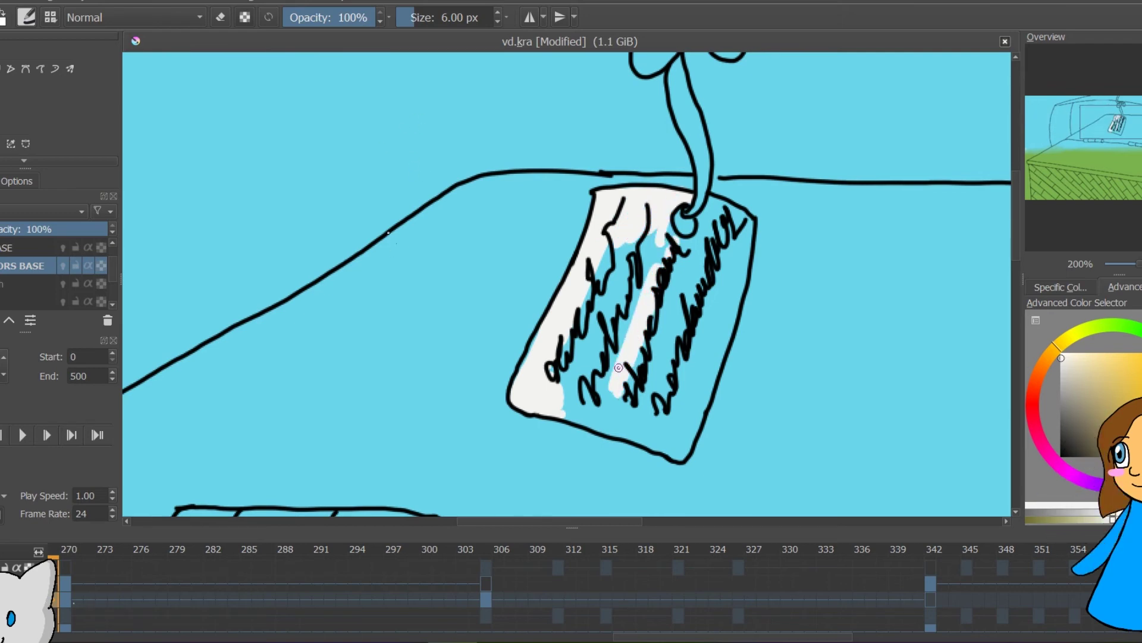